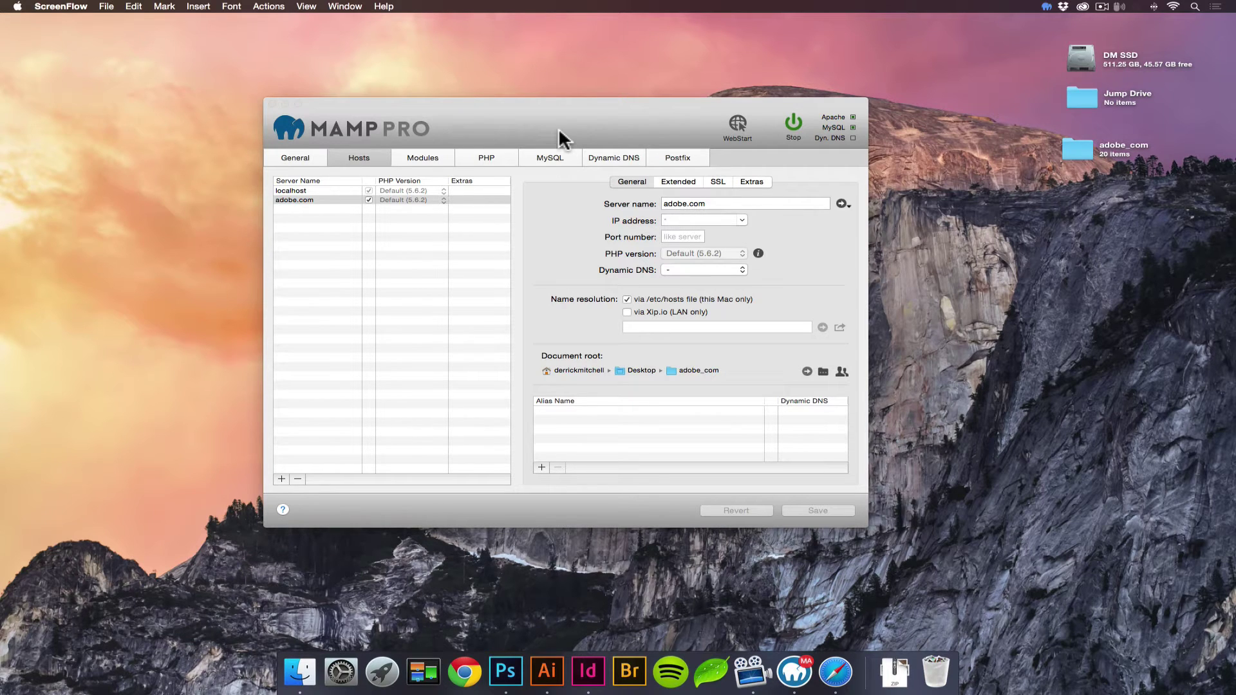
Open the adobe_com folder on the desktop, examine the WordPress files including wp-content, and close the window
drag(559, 128, 527, 106)
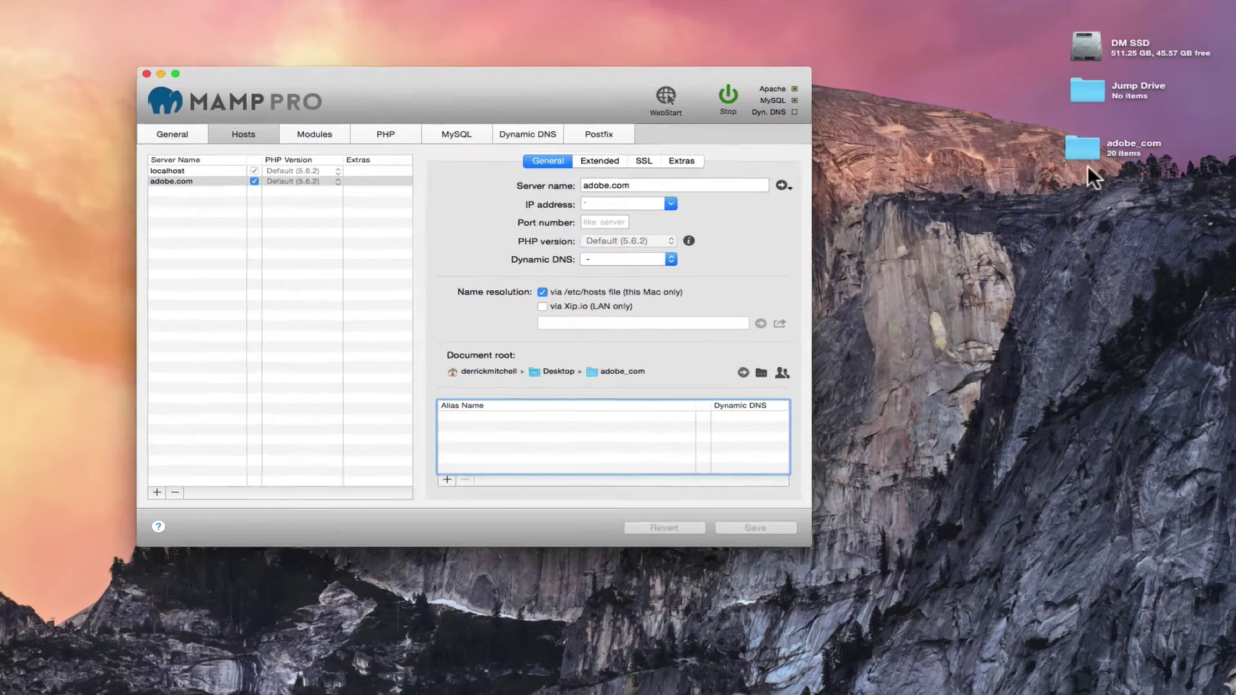
click(1078, 152)
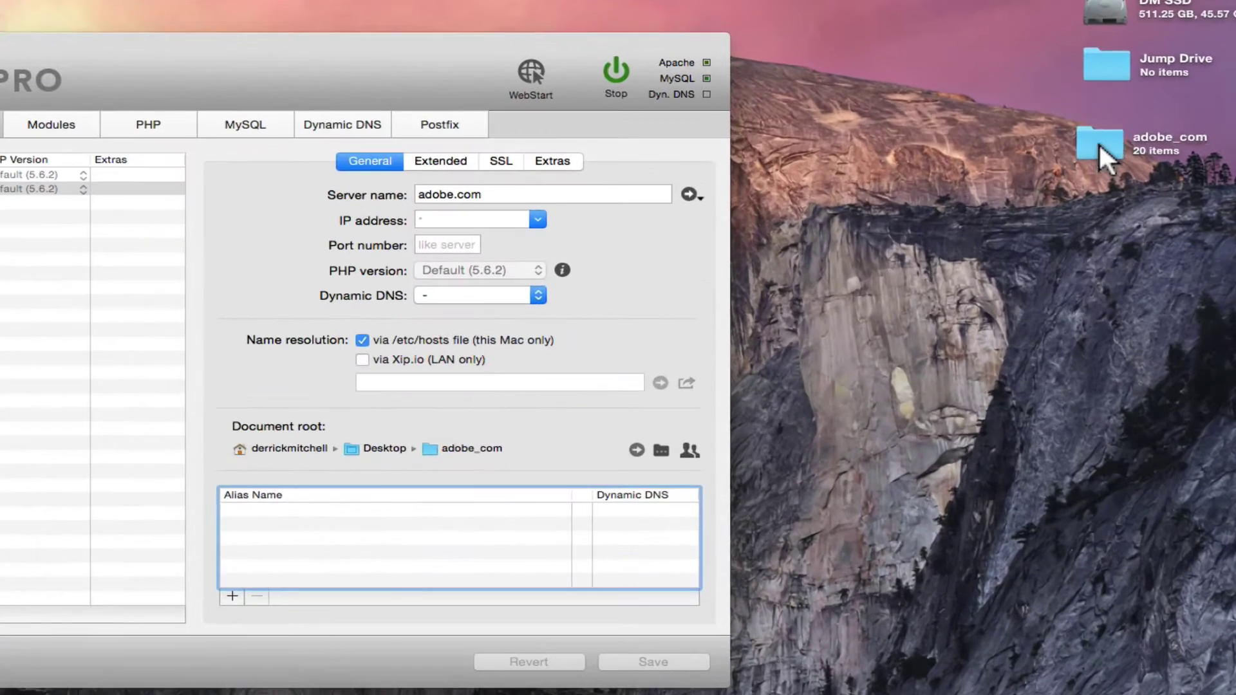
double_click(1100, 145)
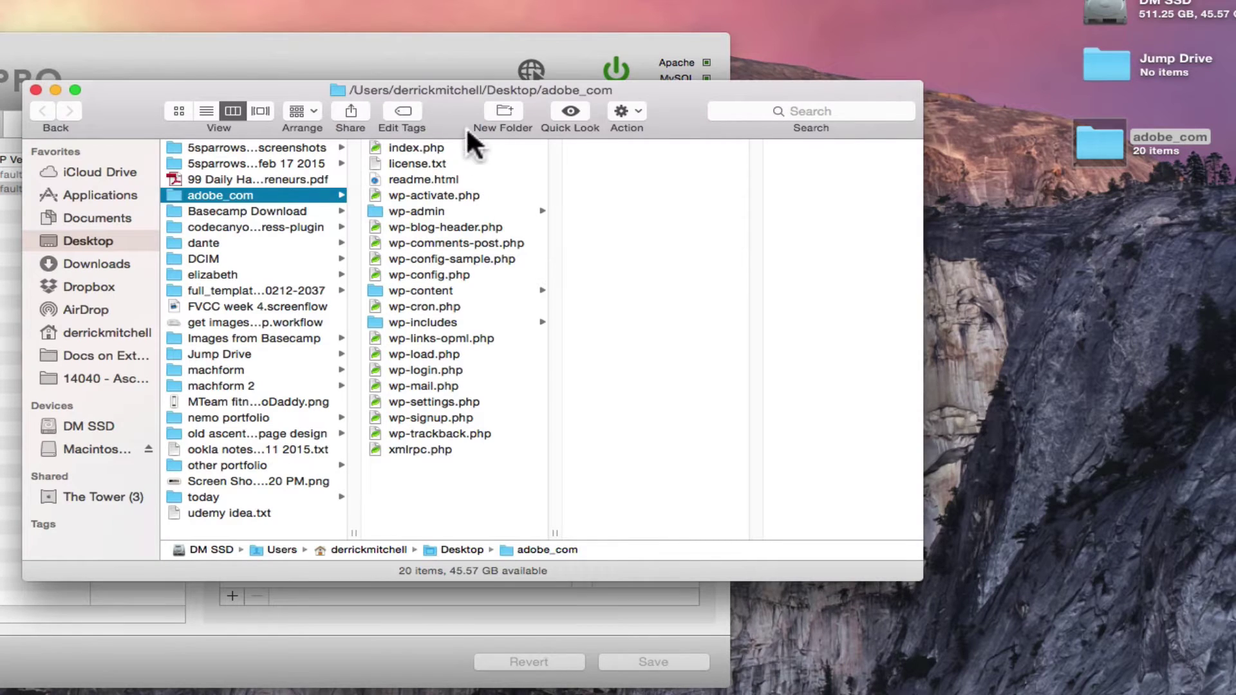
drag(465, 129, 470, 106)
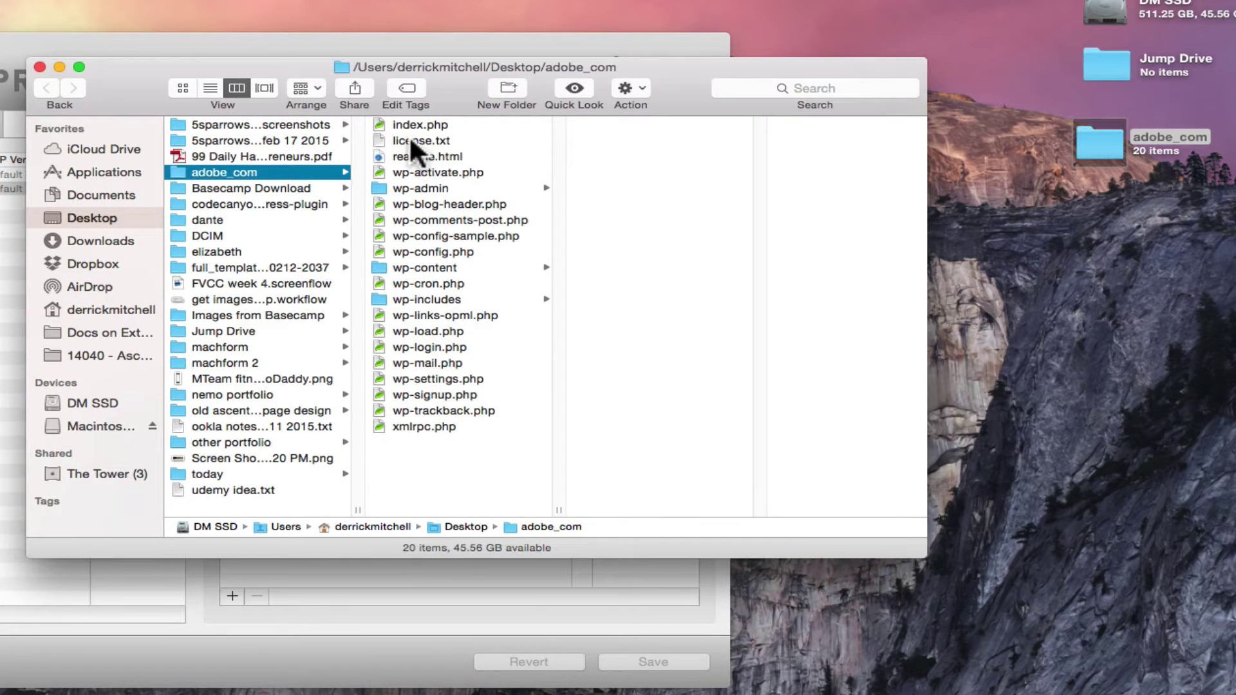
click(426, 267)
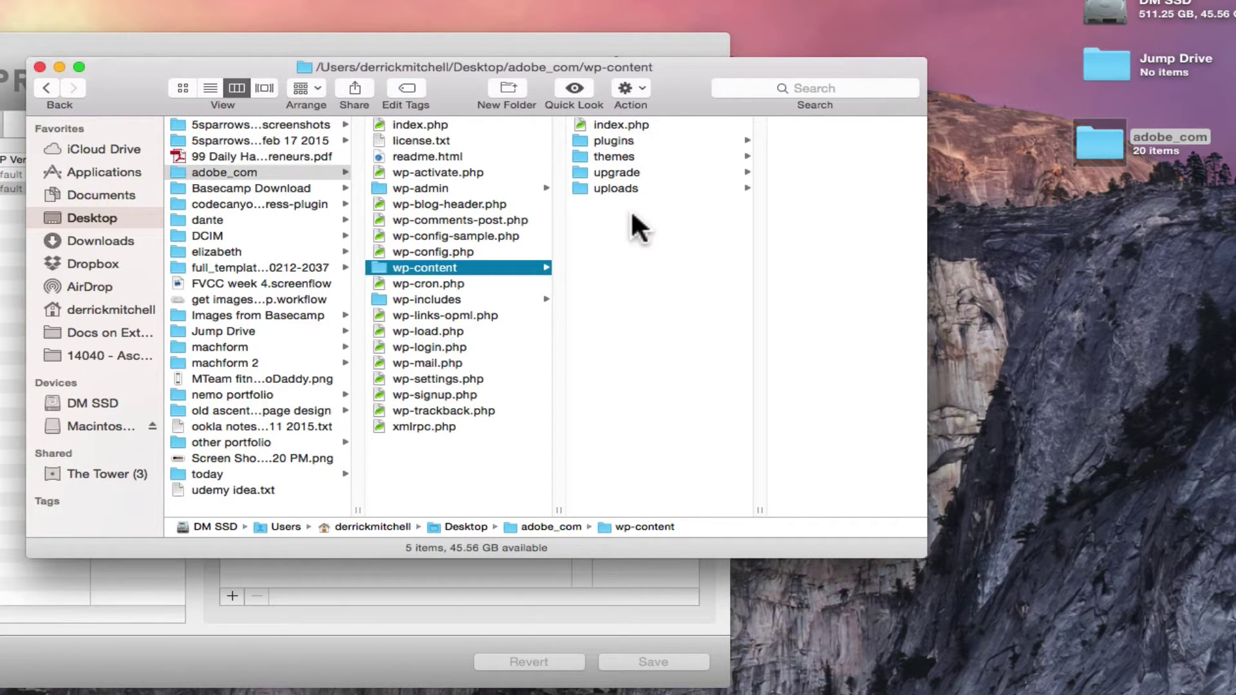
click(40, 67)
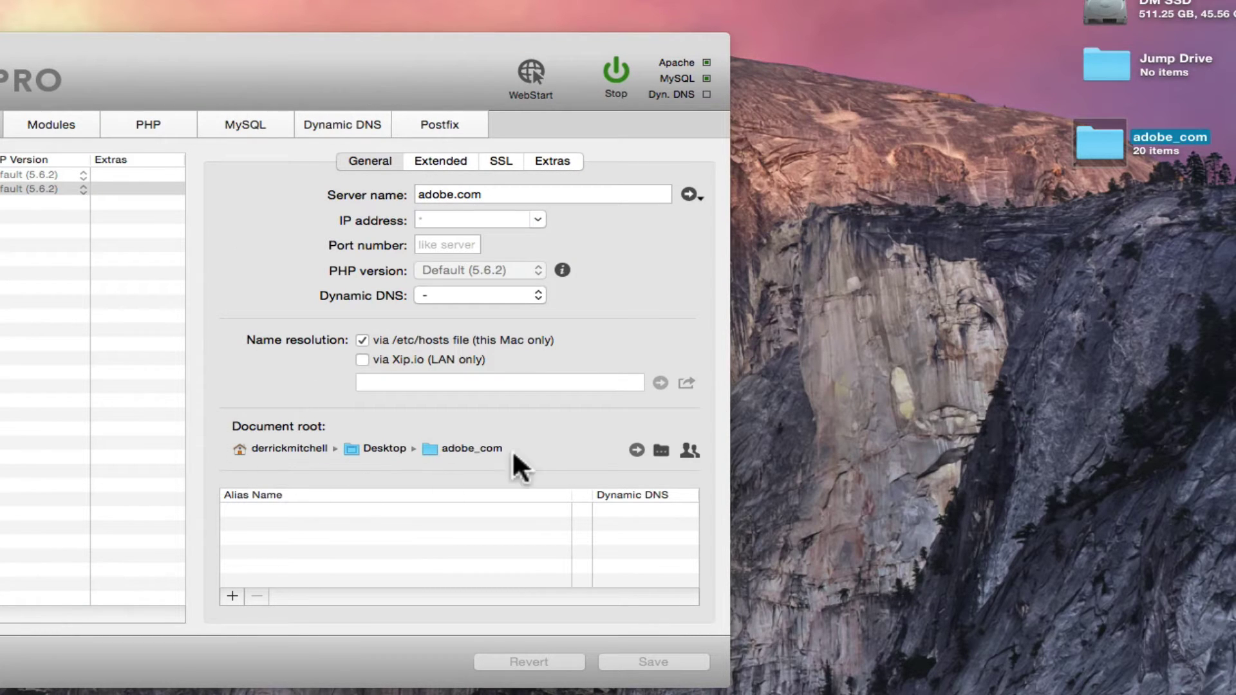
Launch the adobe.com host's local site from MAMP PRO, view its Home, About and Gallery pages, and close the browser window
click(357, 445)
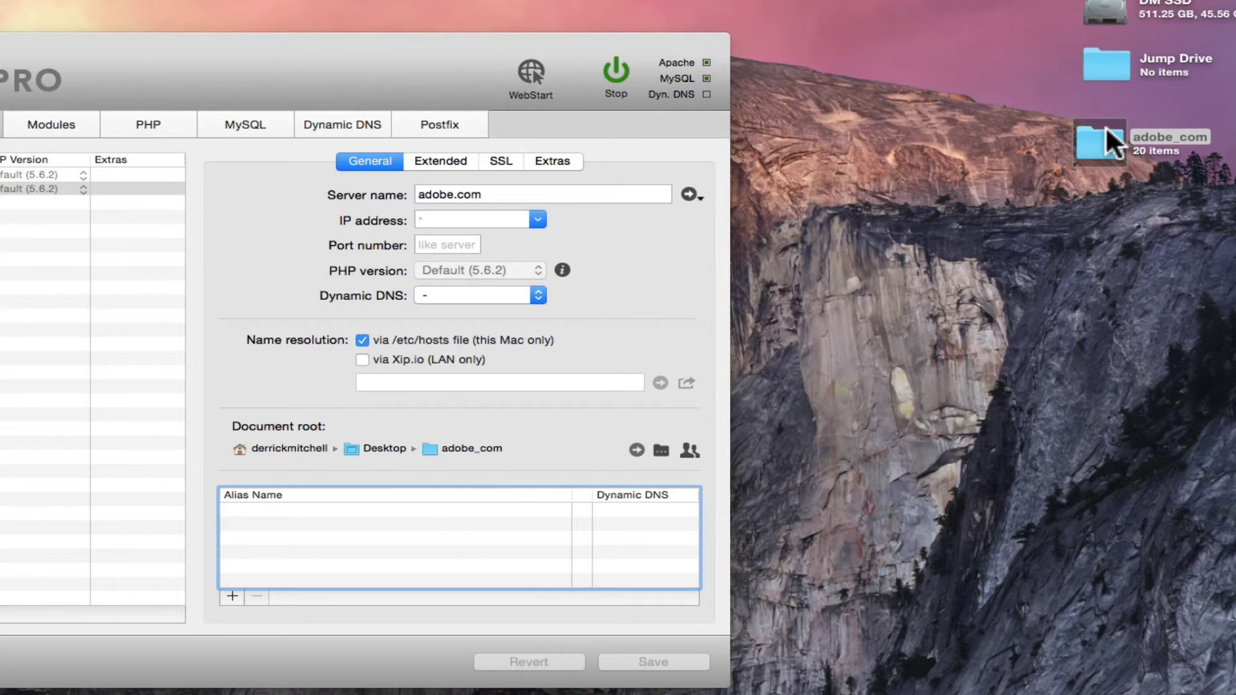
click(515, 192)
drag(429, 72, 461, 131)
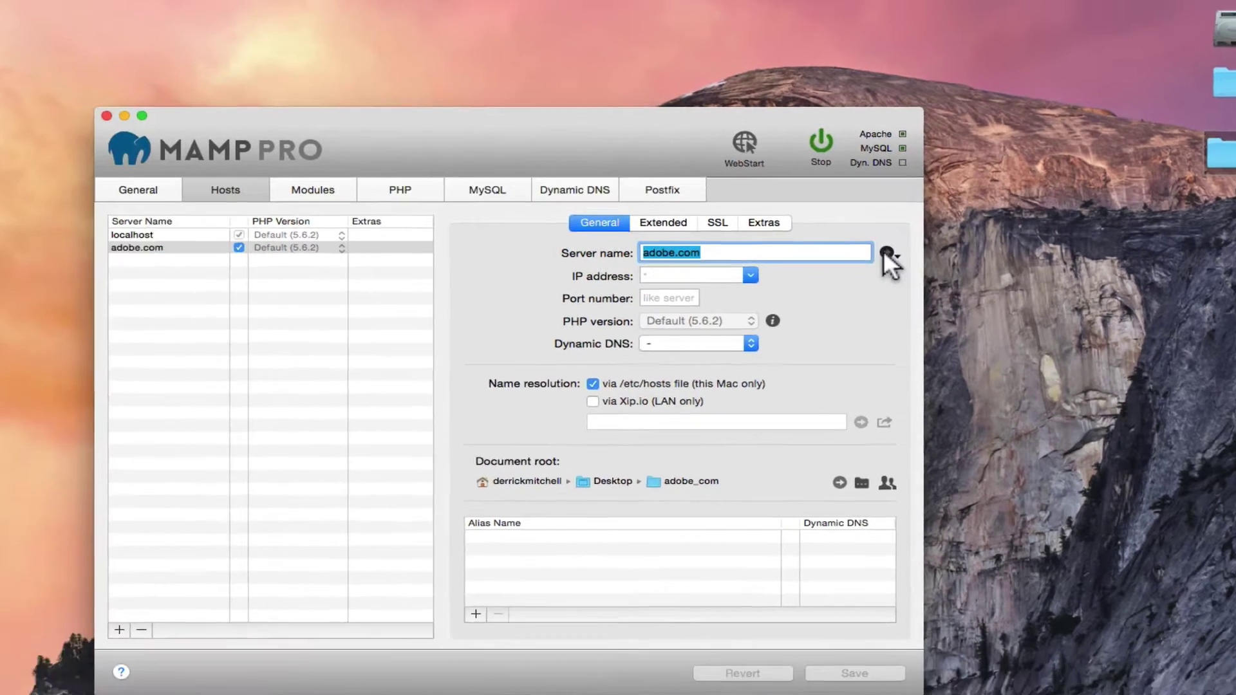
click(887, 254)
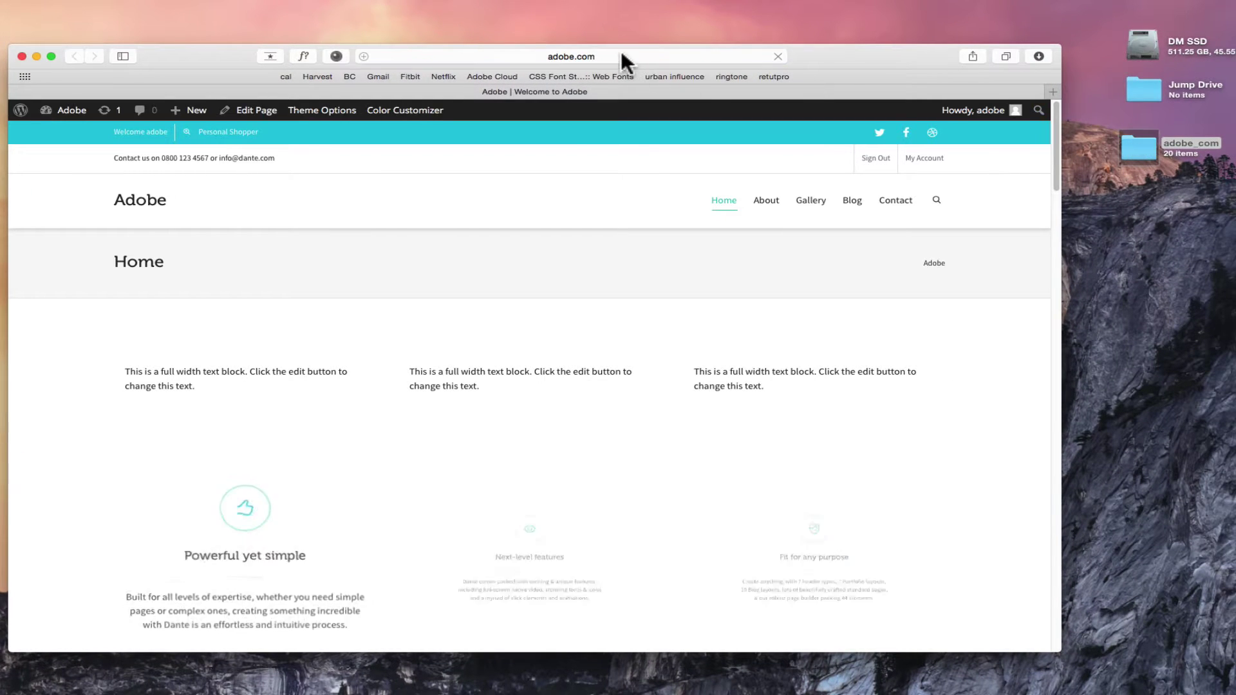
click(754, 200)
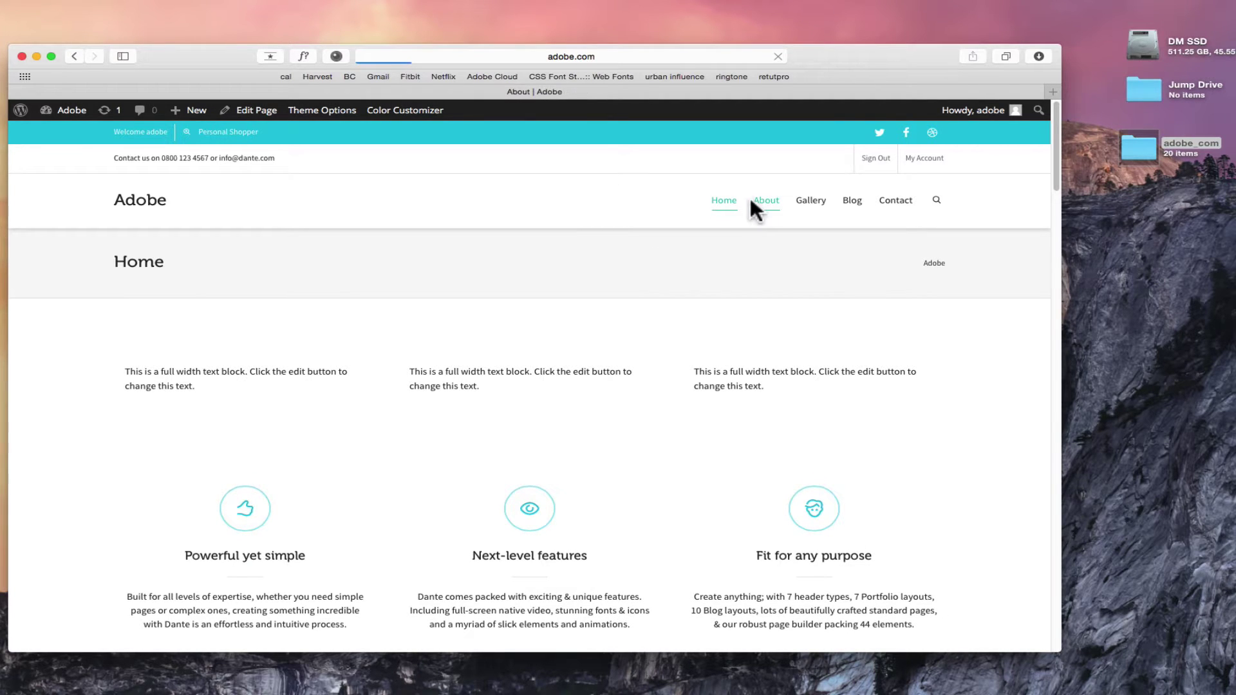
click(812, 199)
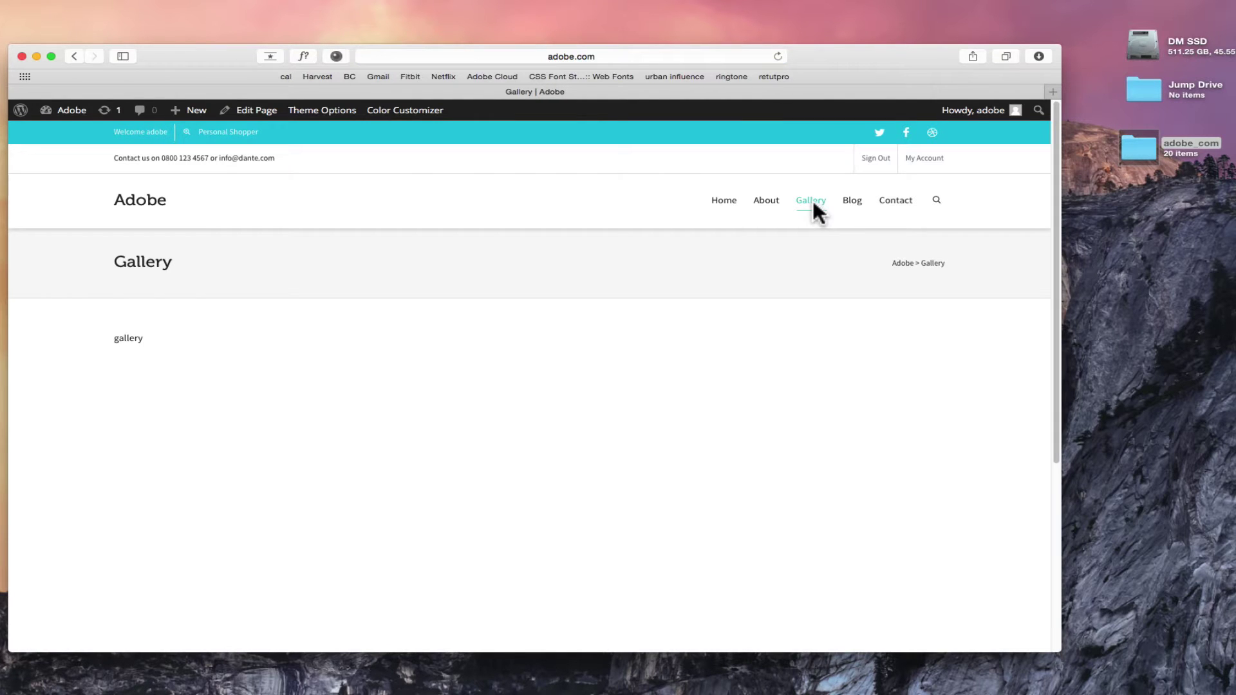
click(21, 56)
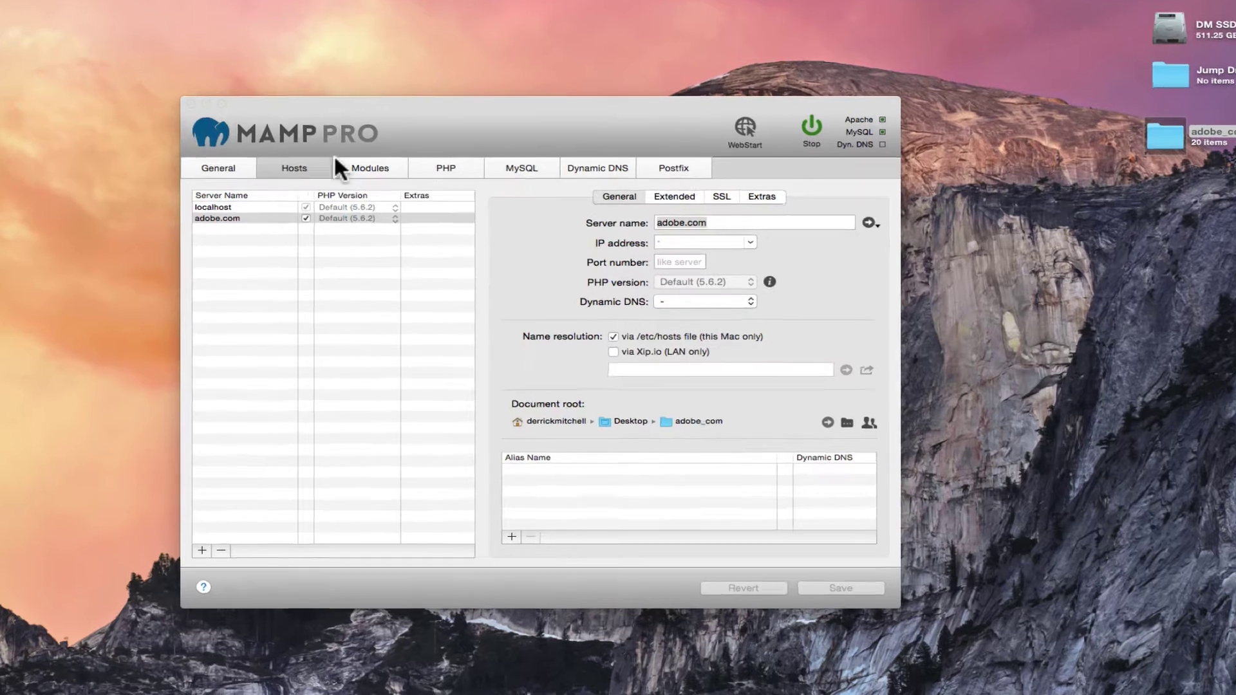
Copy the adobe_com site folder into the Jump Drive folder, keeping the original on the desktop beneath Jump Drive
drag(503, 127, 476, 115)
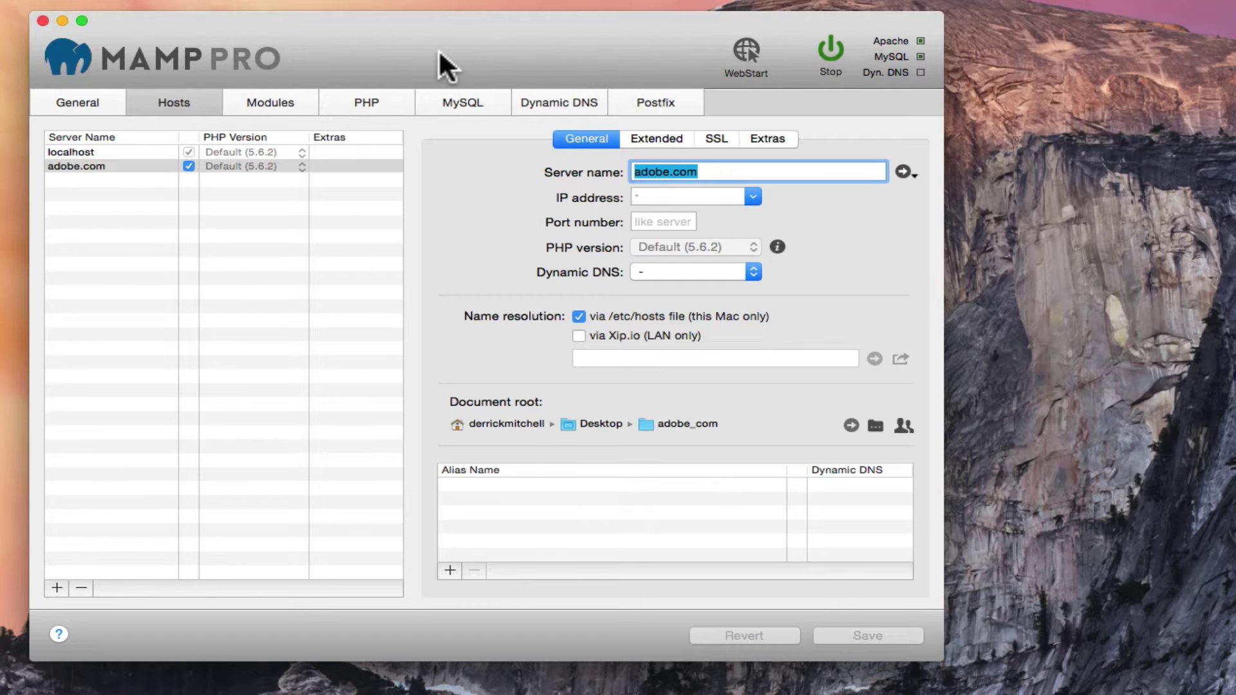
drag(503, 37, 497, 14)
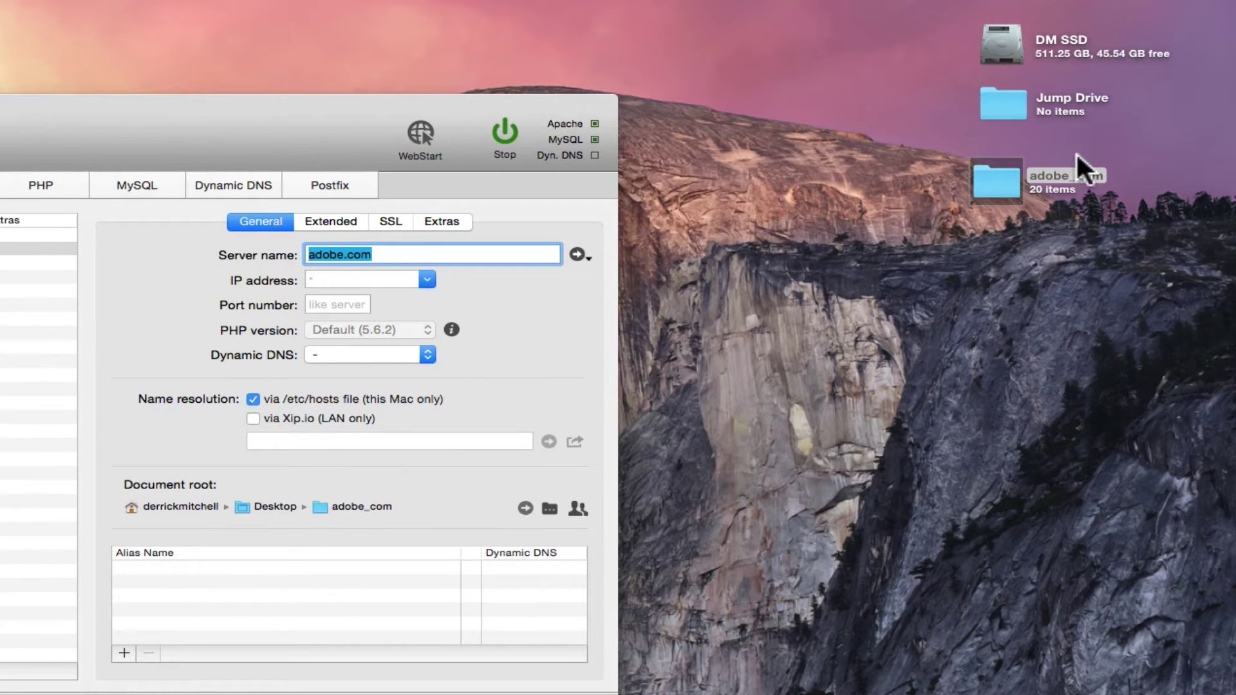
drag(1002, 187, 998, 322)
click(1004, 116)
drag(1005, 119, 1028, 131)
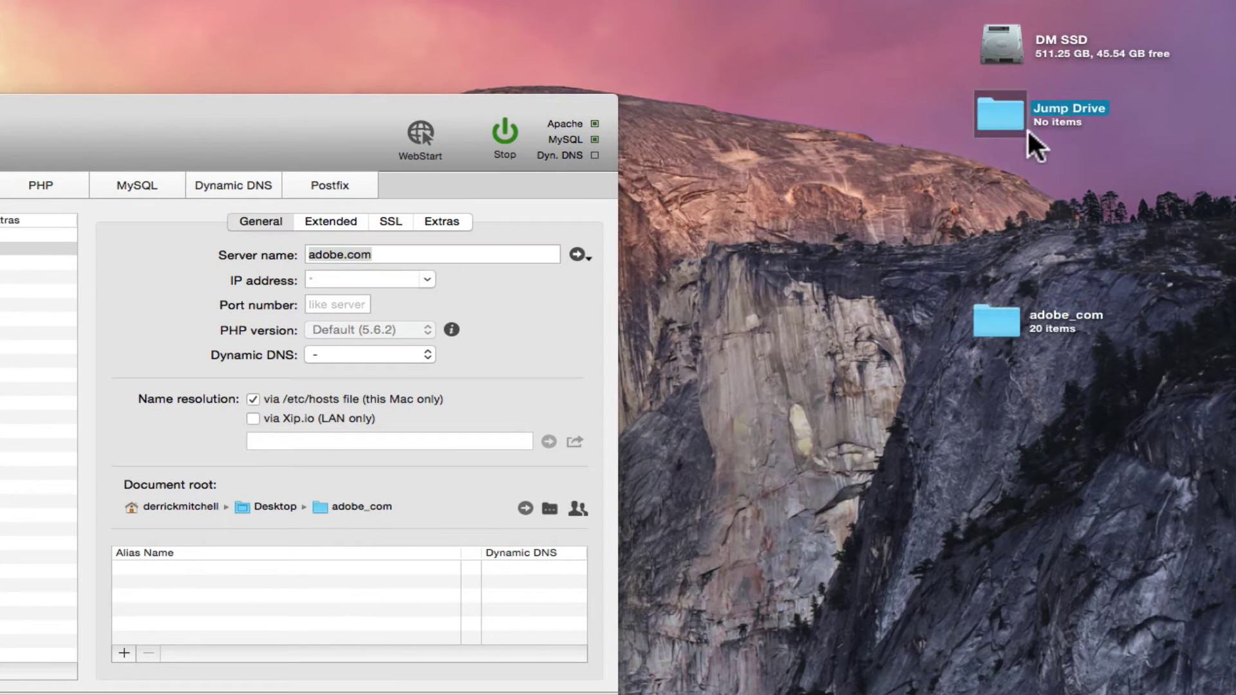
click(979, 331)
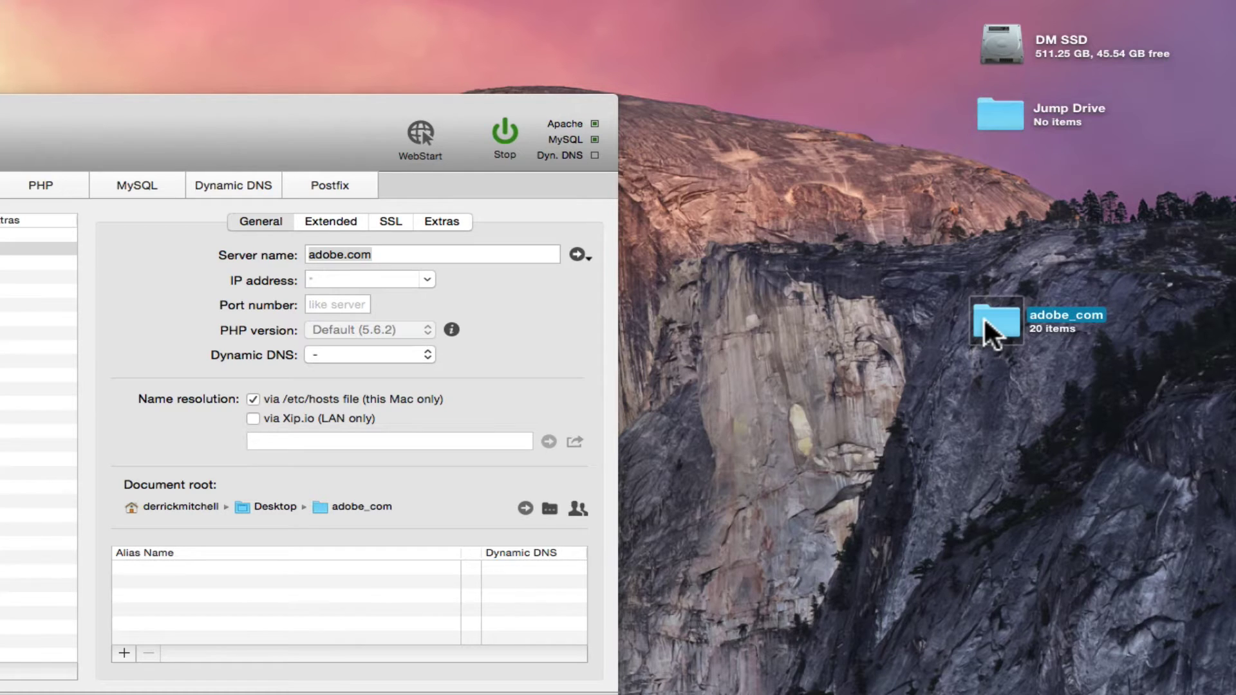
click(989, 279)
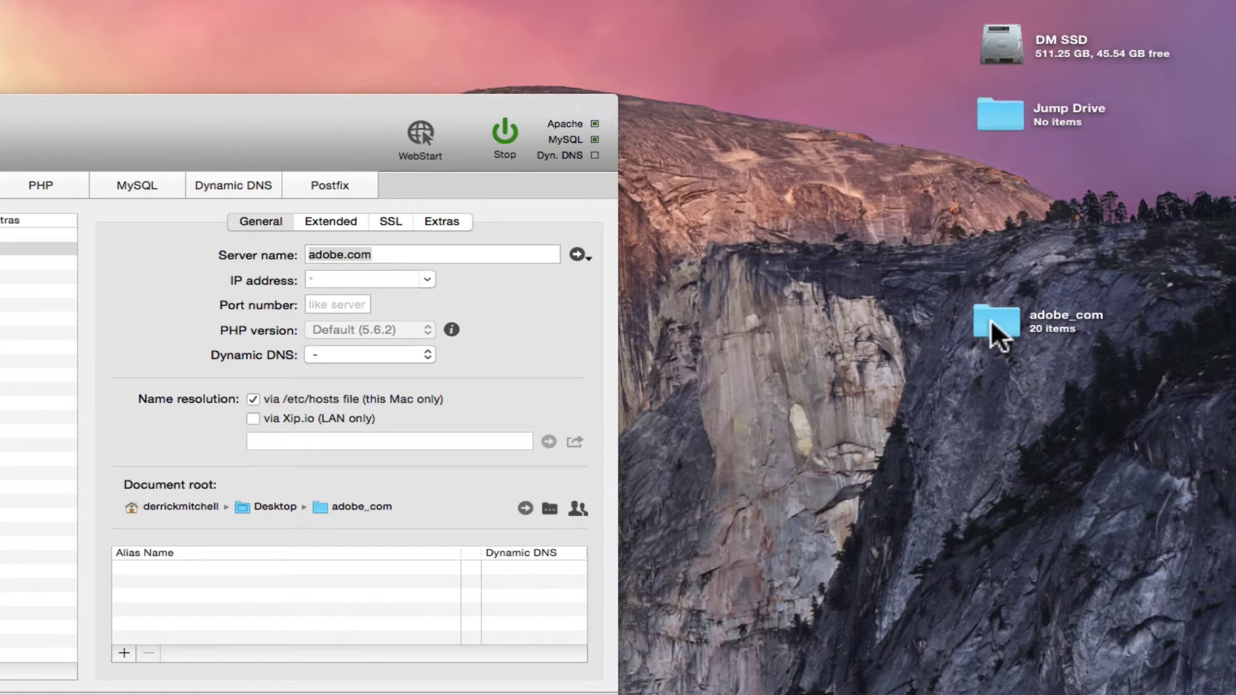
click(995, 326)
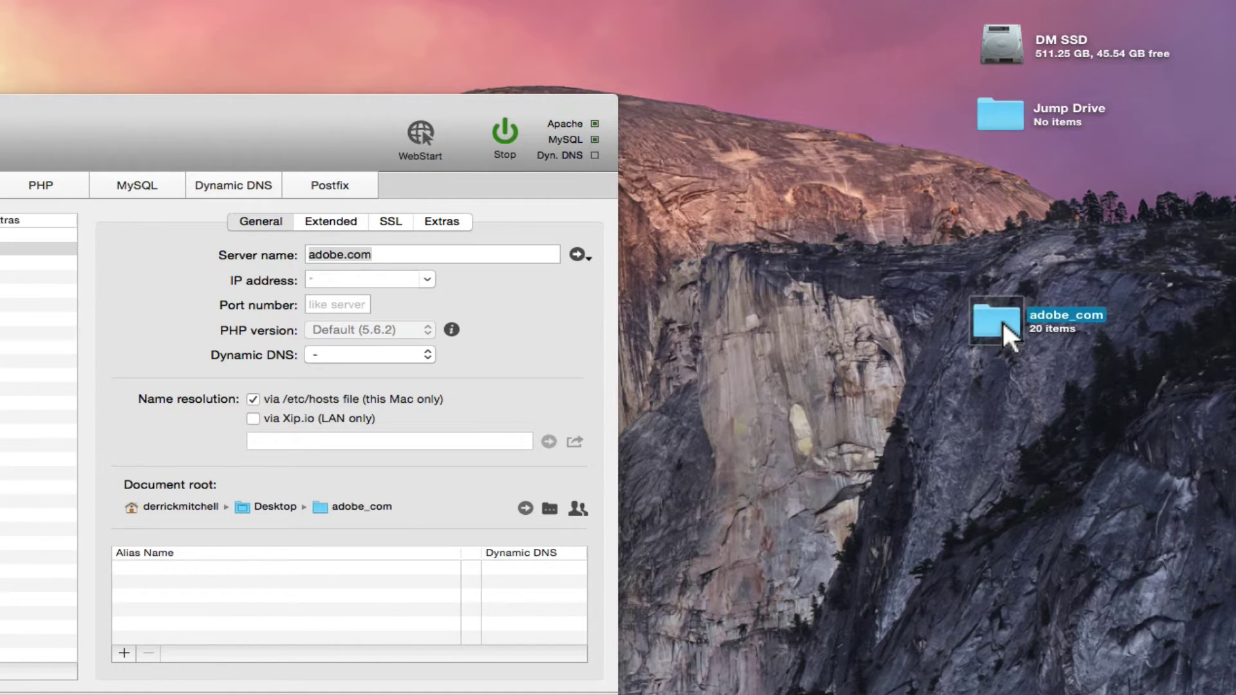
drag(1002, 319, 998, 110)
drag(1002, 315, 1001, 181)
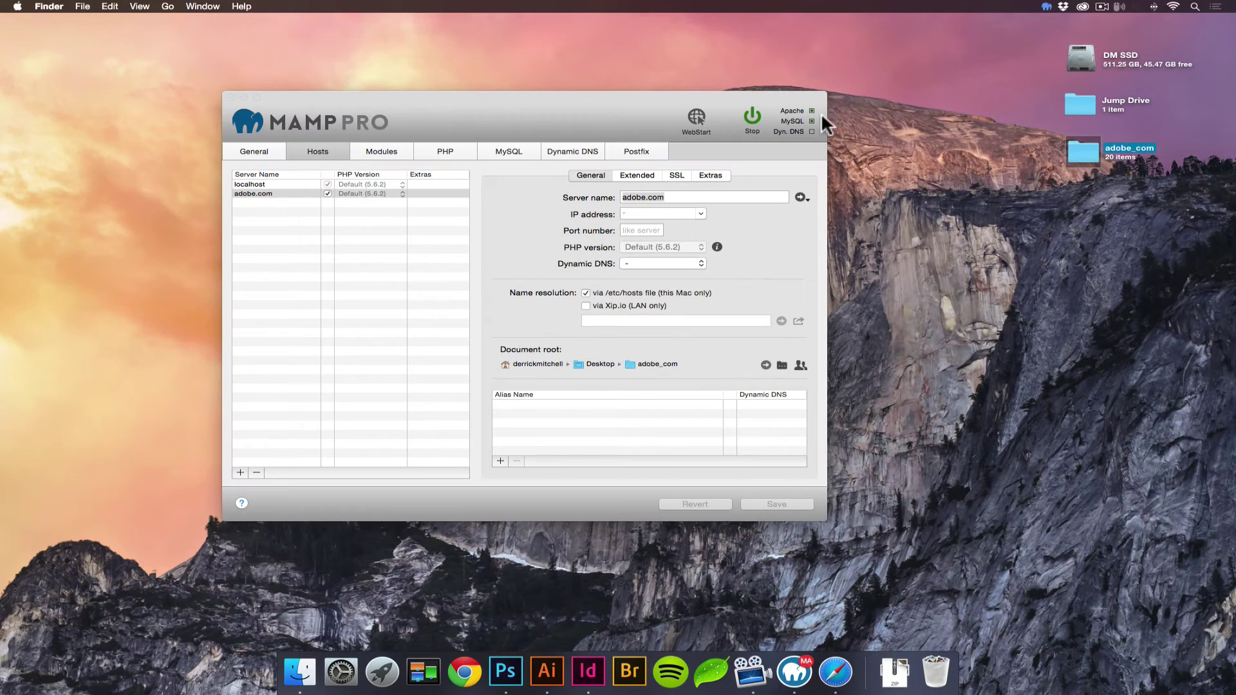
Switch back to MAMP PRO and launch phpMyAdmin from its MySQL settings
click(286, 129)
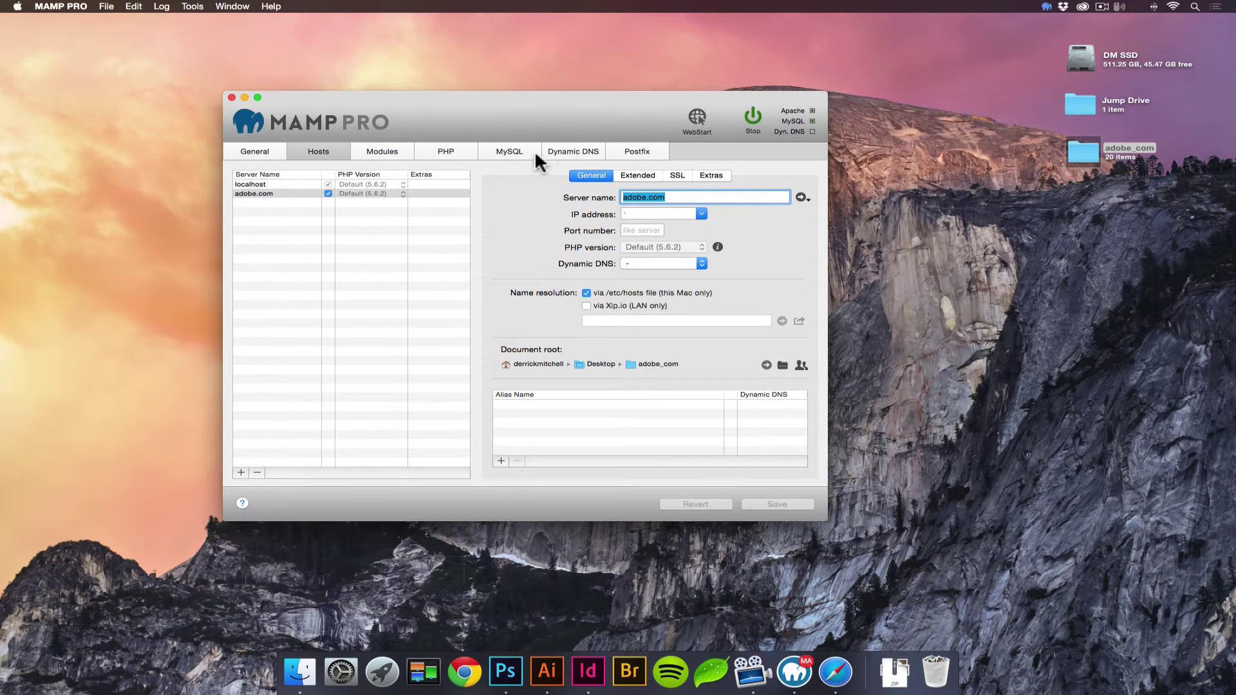
drag(542, 121, 565, 114)
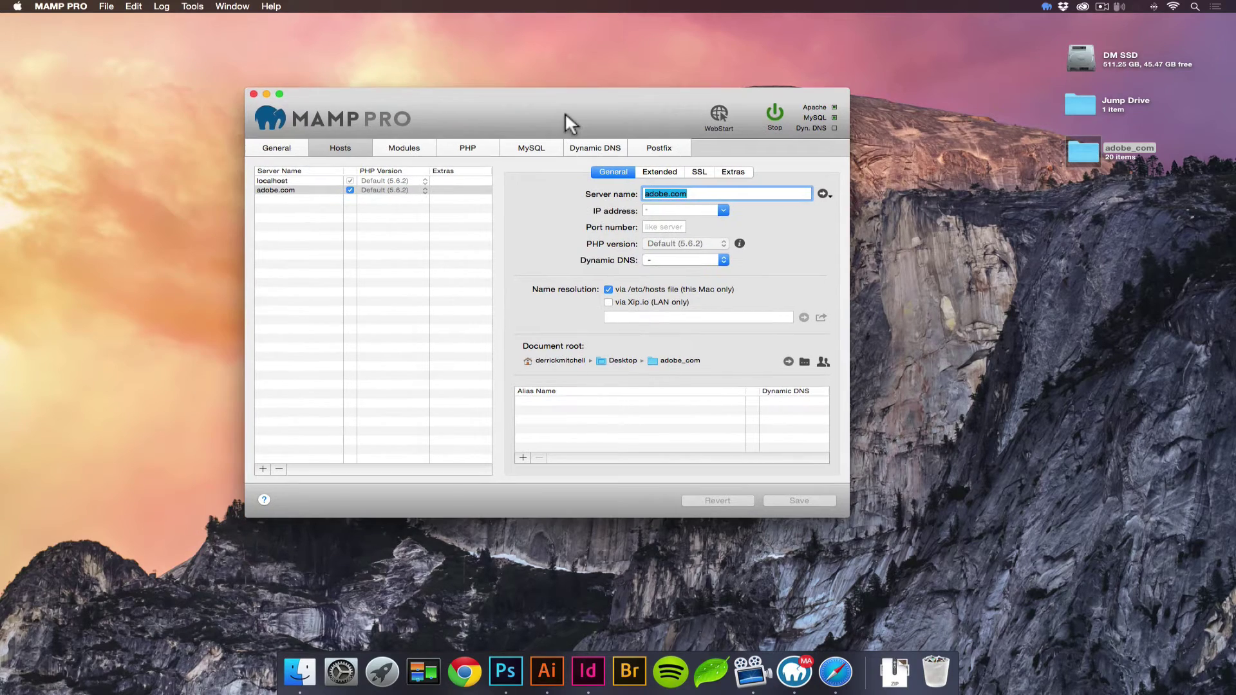
click(539, 148)
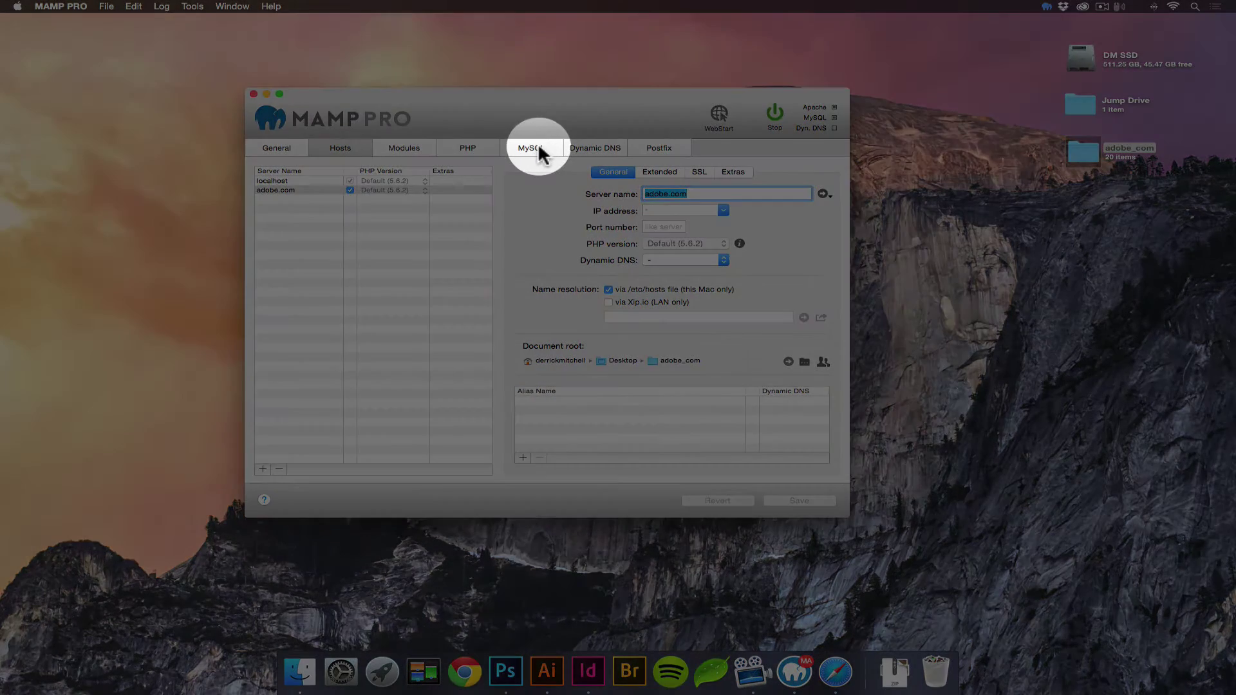
click(545, 148)
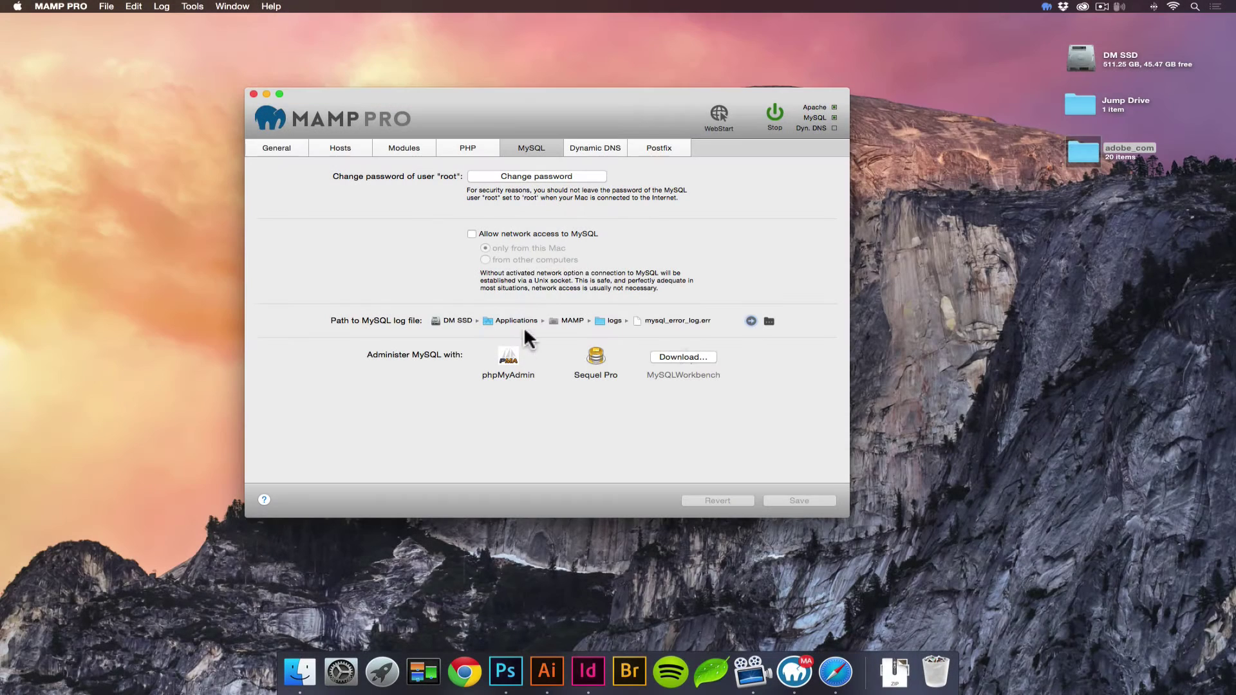
click(510, 358)
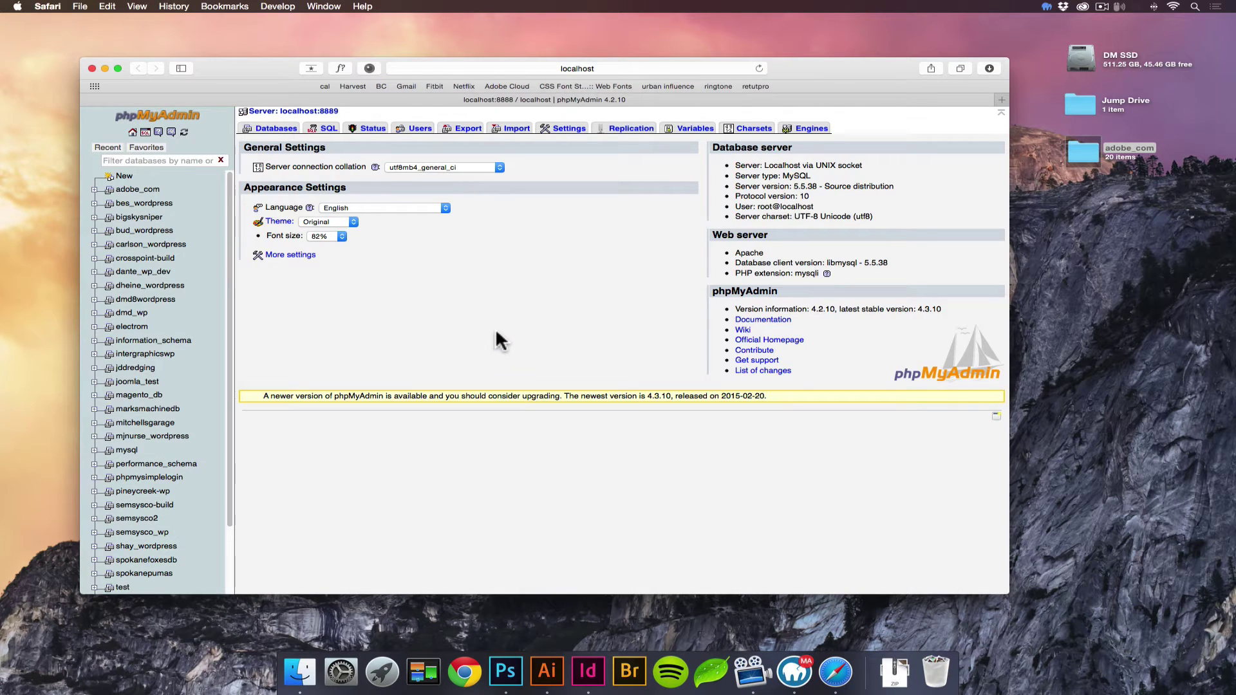
Open the adobe_com database, look over its WordPress tables, and bring up the database's export options
drag(243, 72, 236, 74)
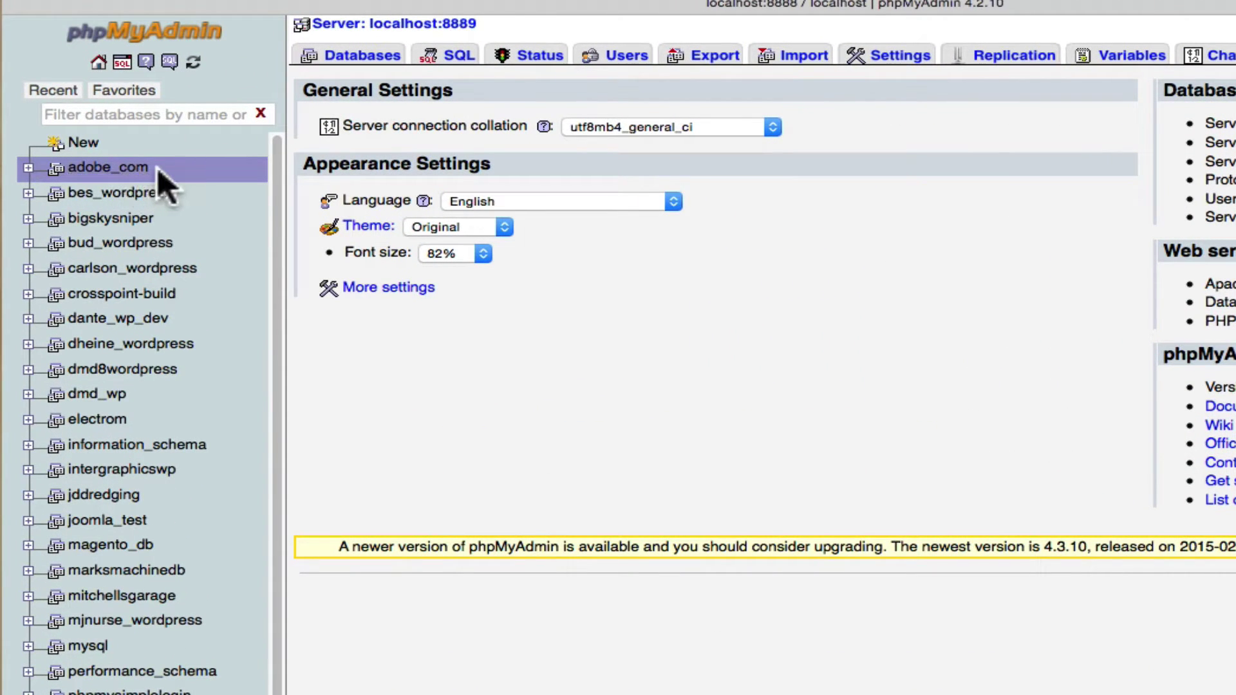
click(137, 175)
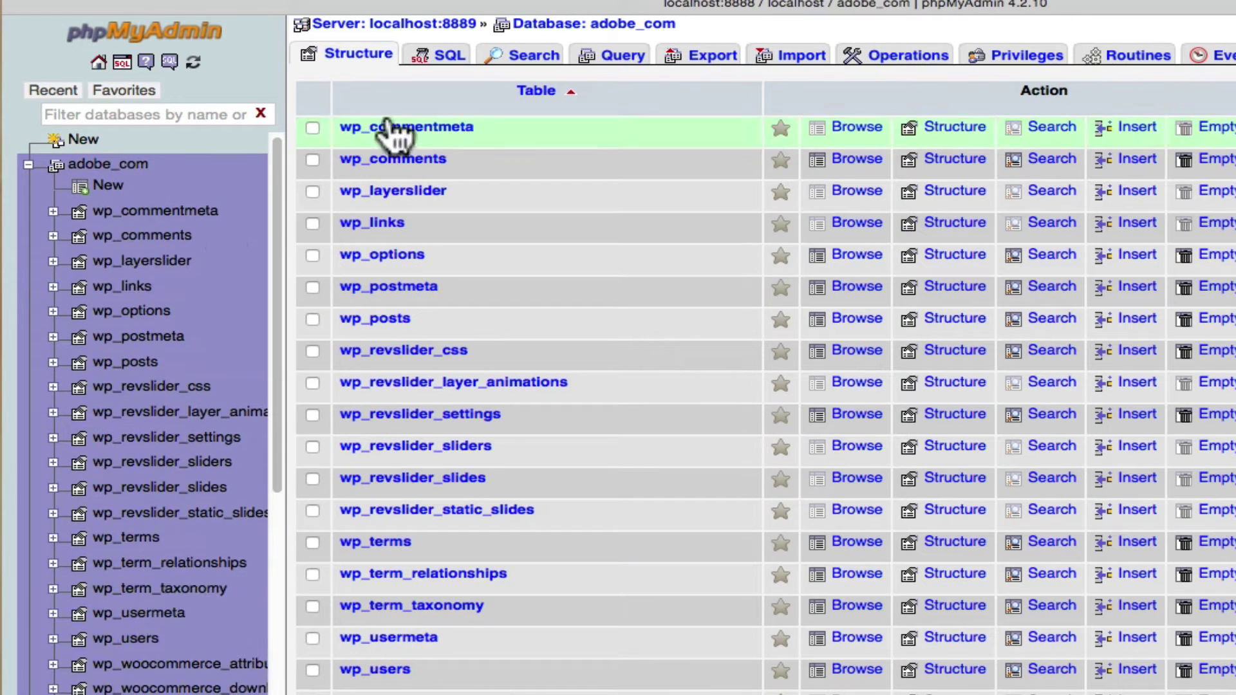
scroll(533, 362, down, 5)
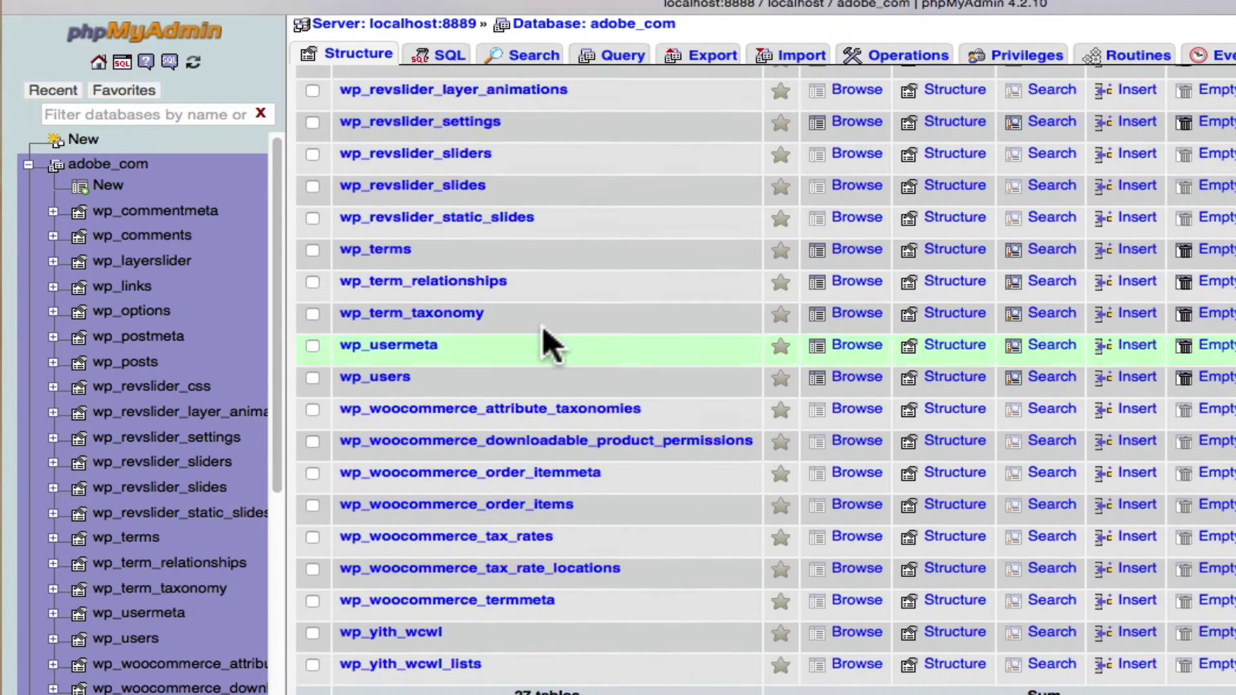
scroll(544, 346, up, 5)
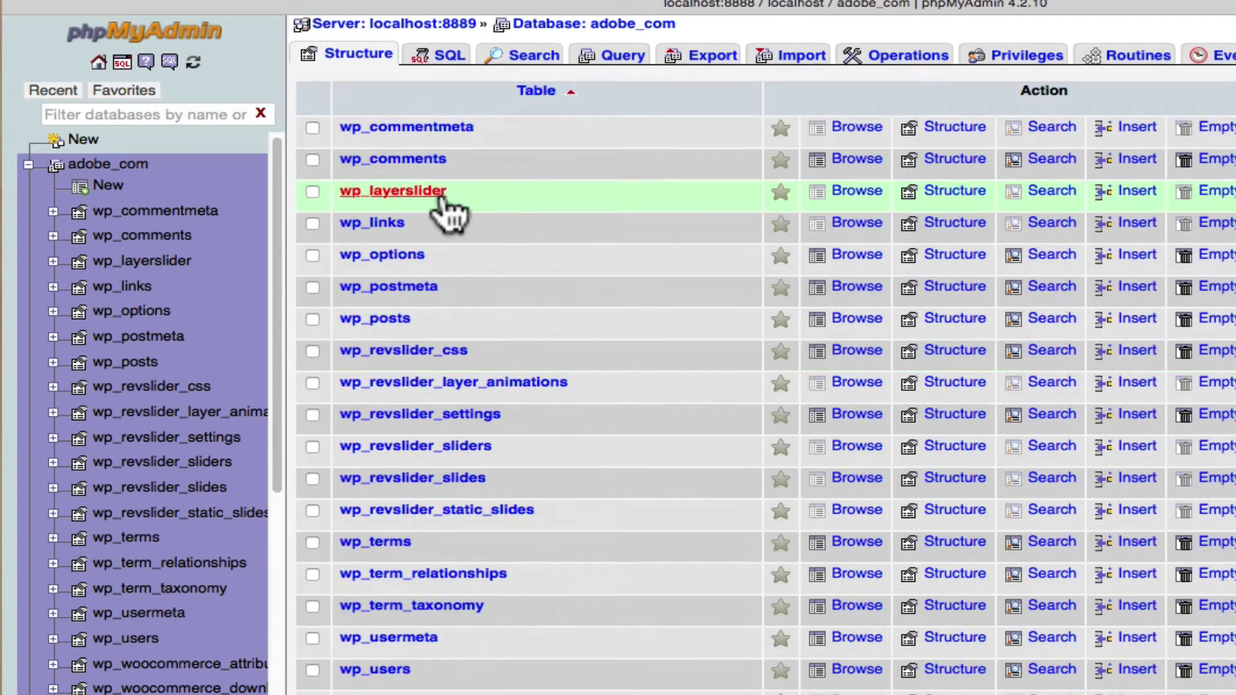
click(713, 58)
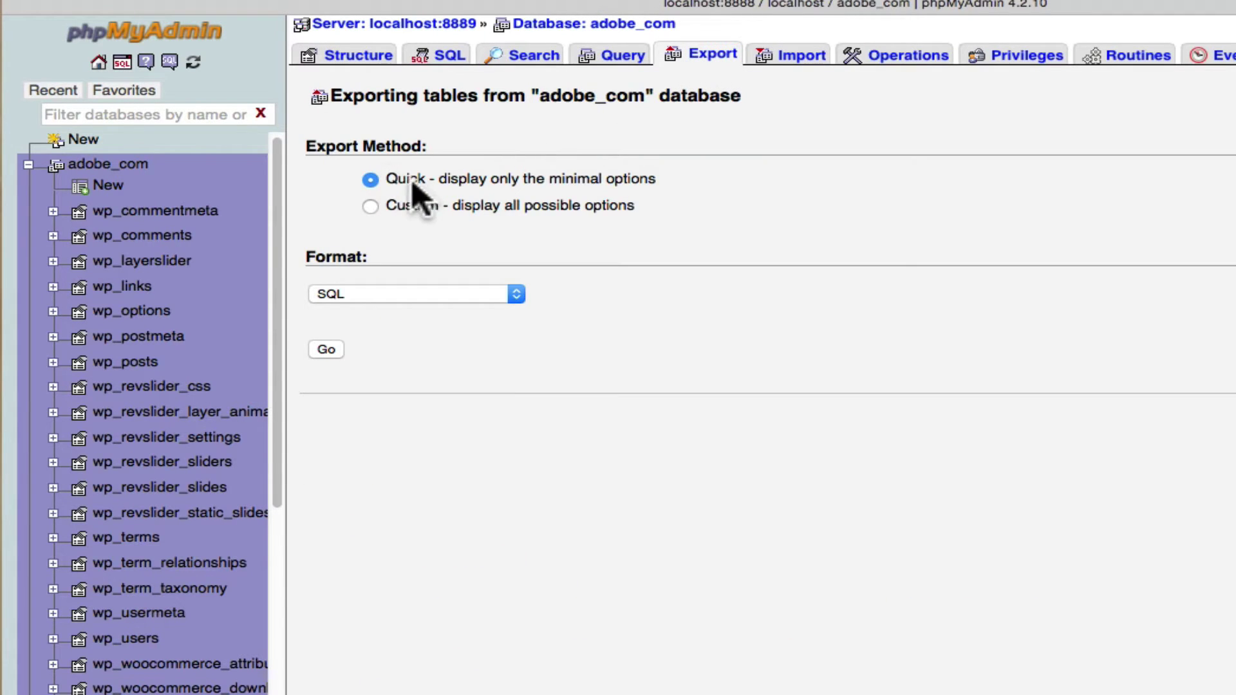
Try a Quick export of adobe_com in SQL format, look through the text dump, and return to the export options
click(330, 347)
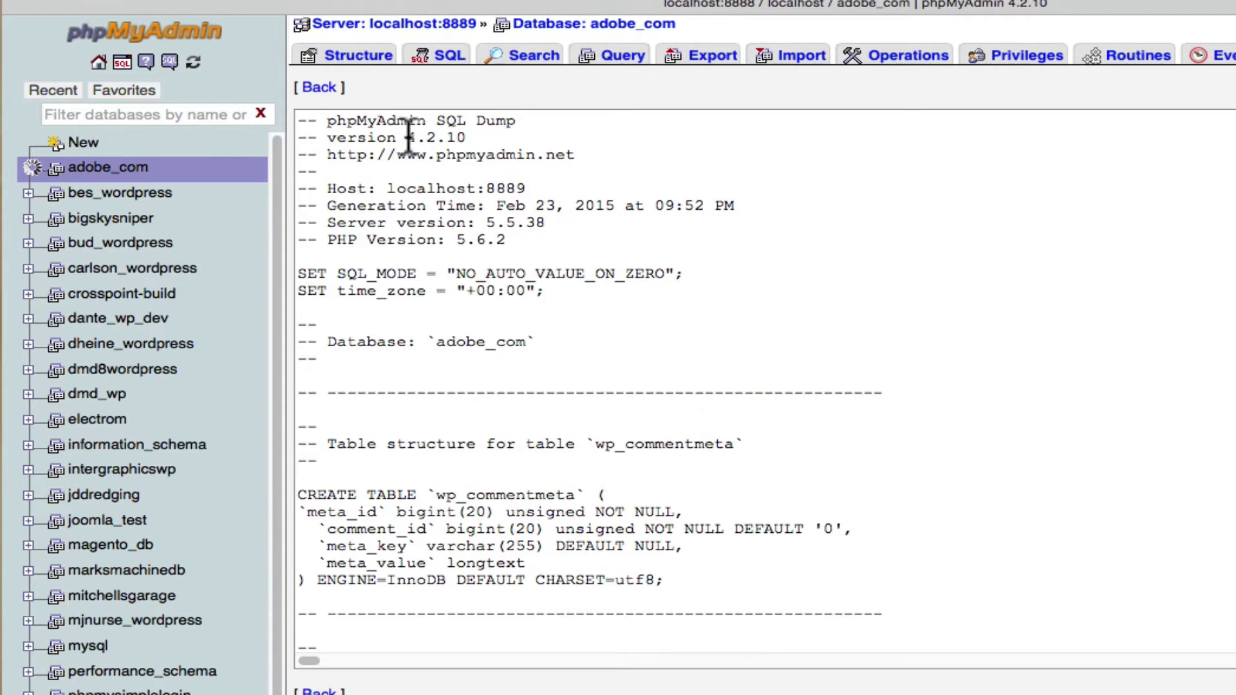
drag(407, 137, 805, 512)
click(1219, 261)
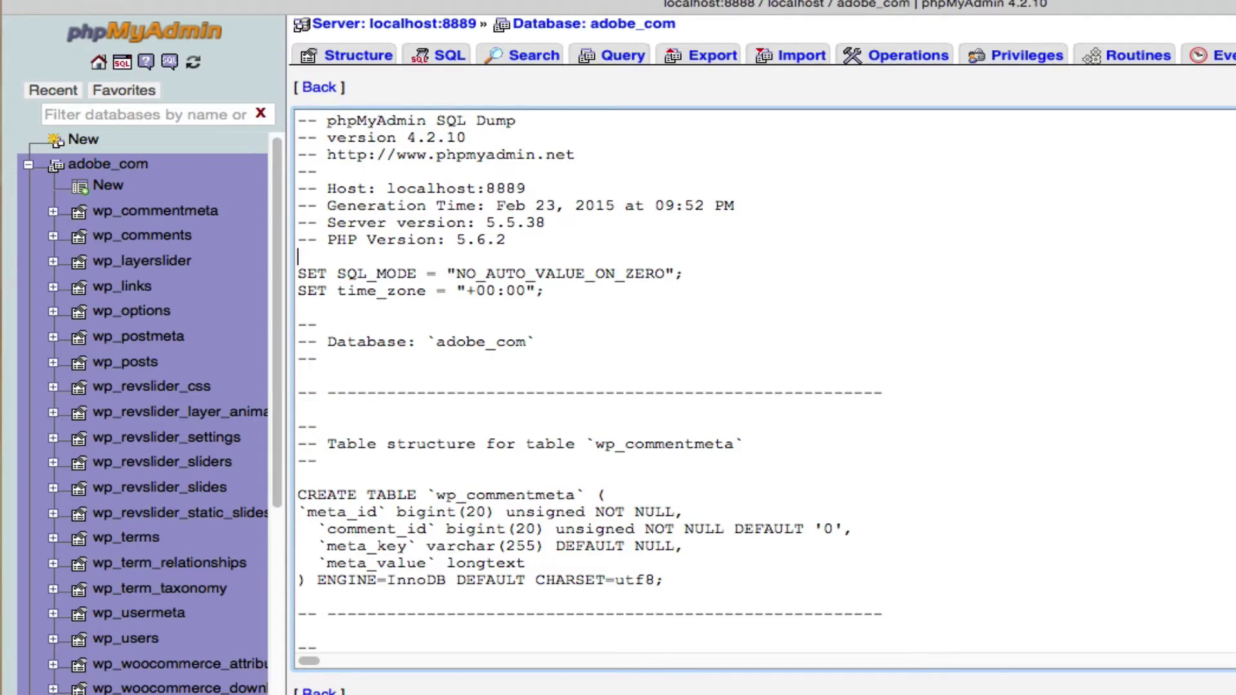
scroll(760, 386, down, 20)
scroll(760, 386, up, 20)
click(320, 87)
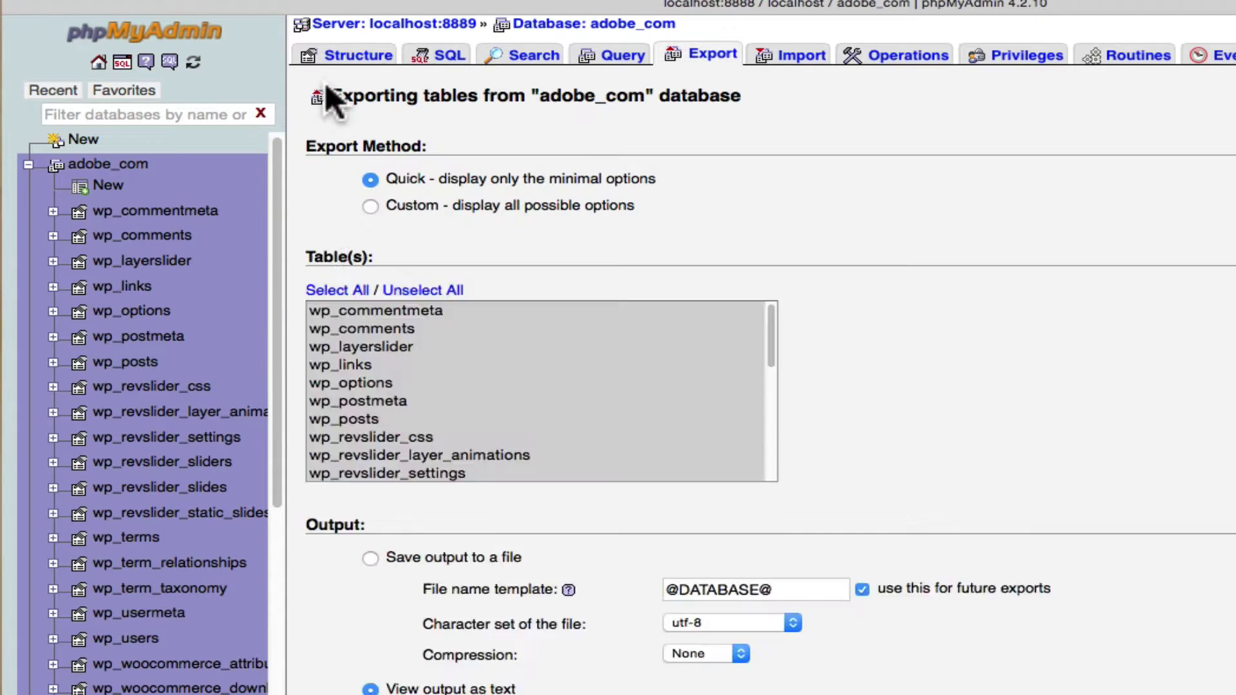
Choose the Custom export method for adobe_com and set its output to be saved to a file
click(371, 206)
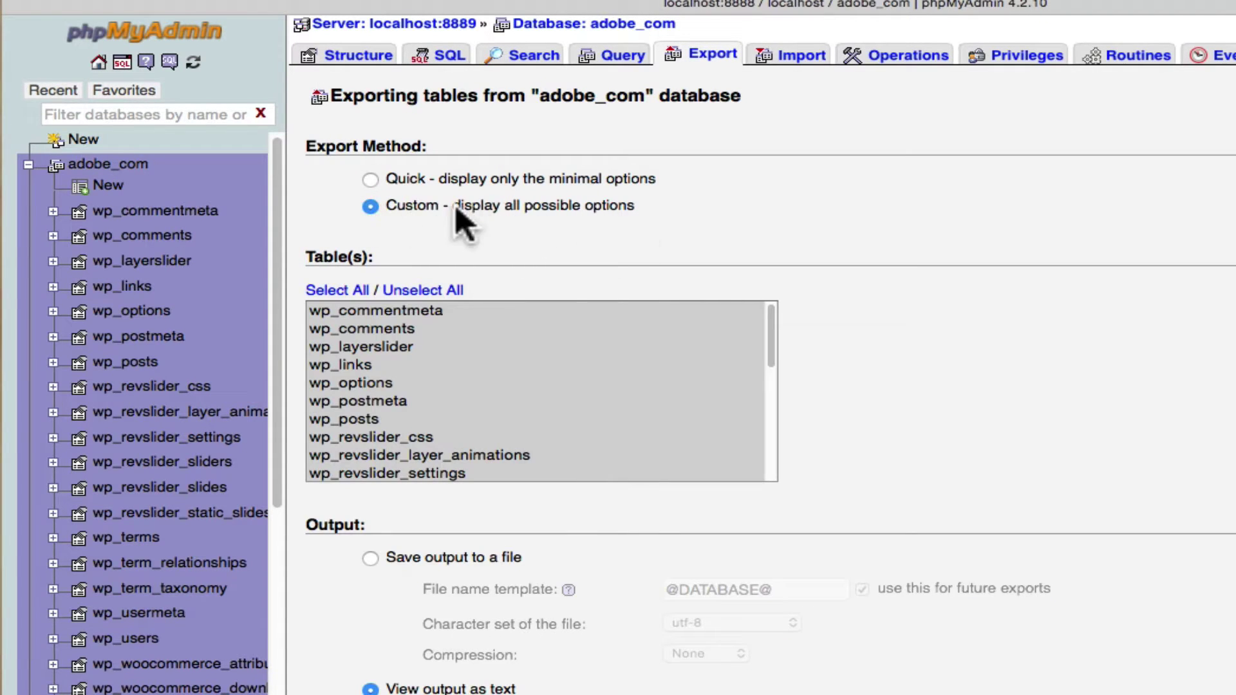
scroll(477, 224, down, 3)
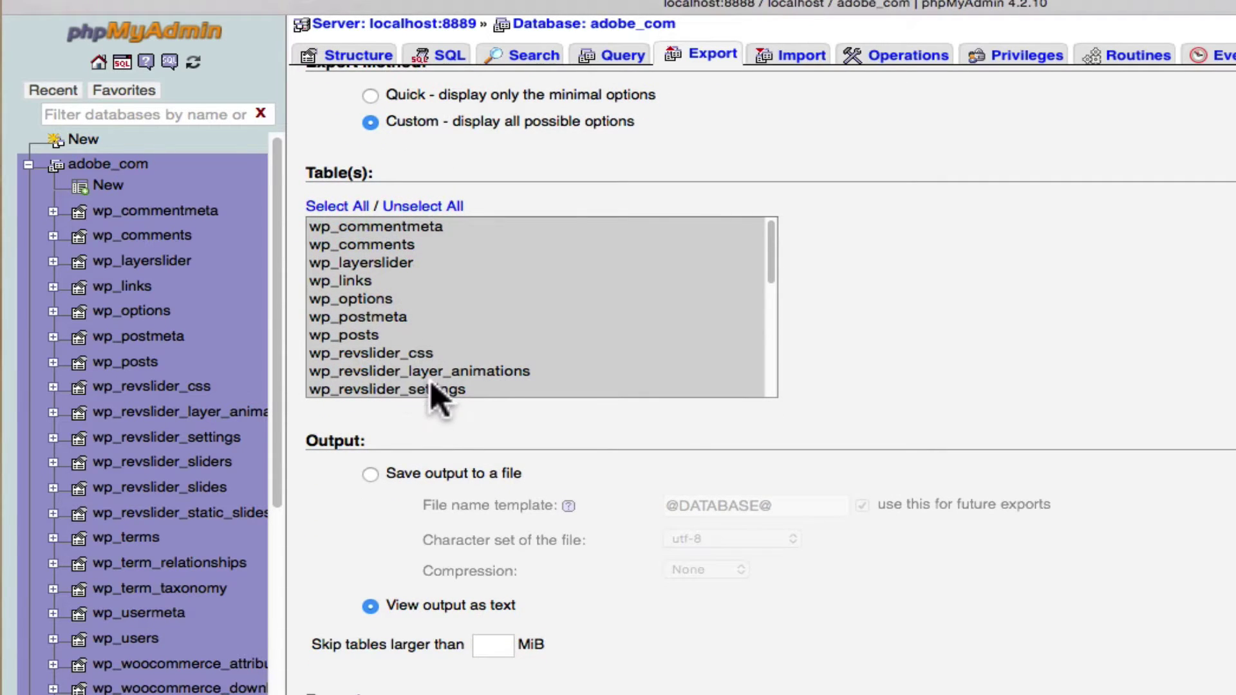
scroll(867, 337, down, 5)
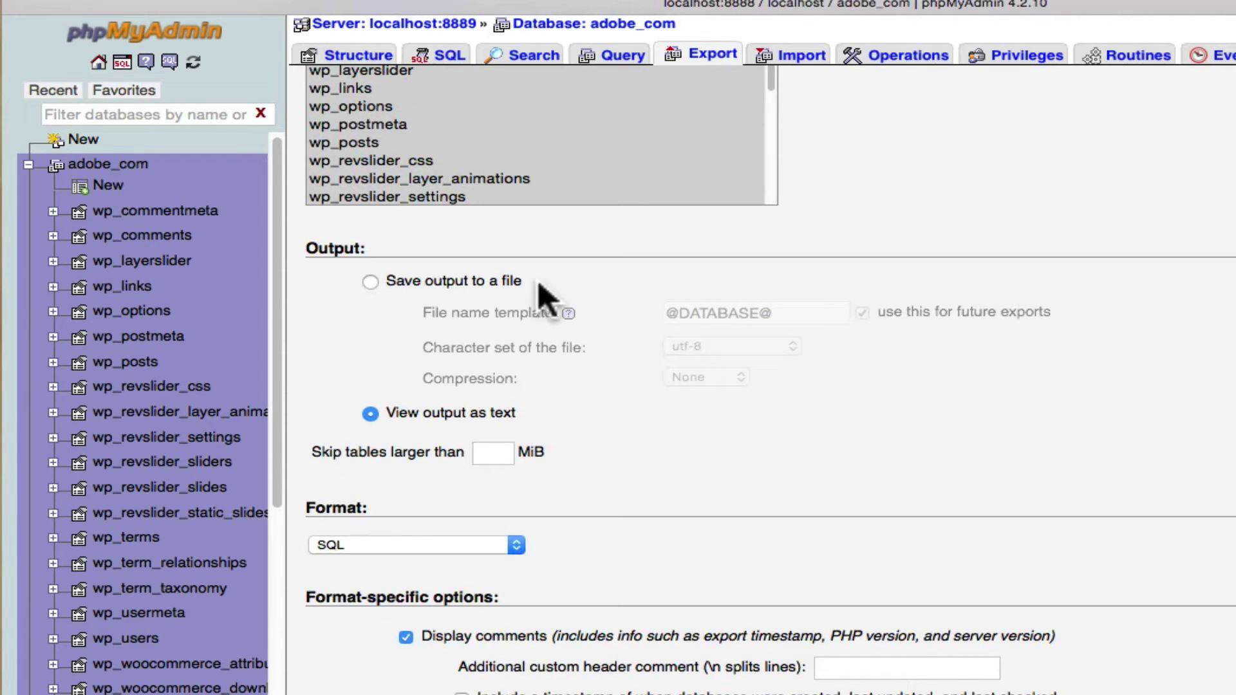
click(369, 282)
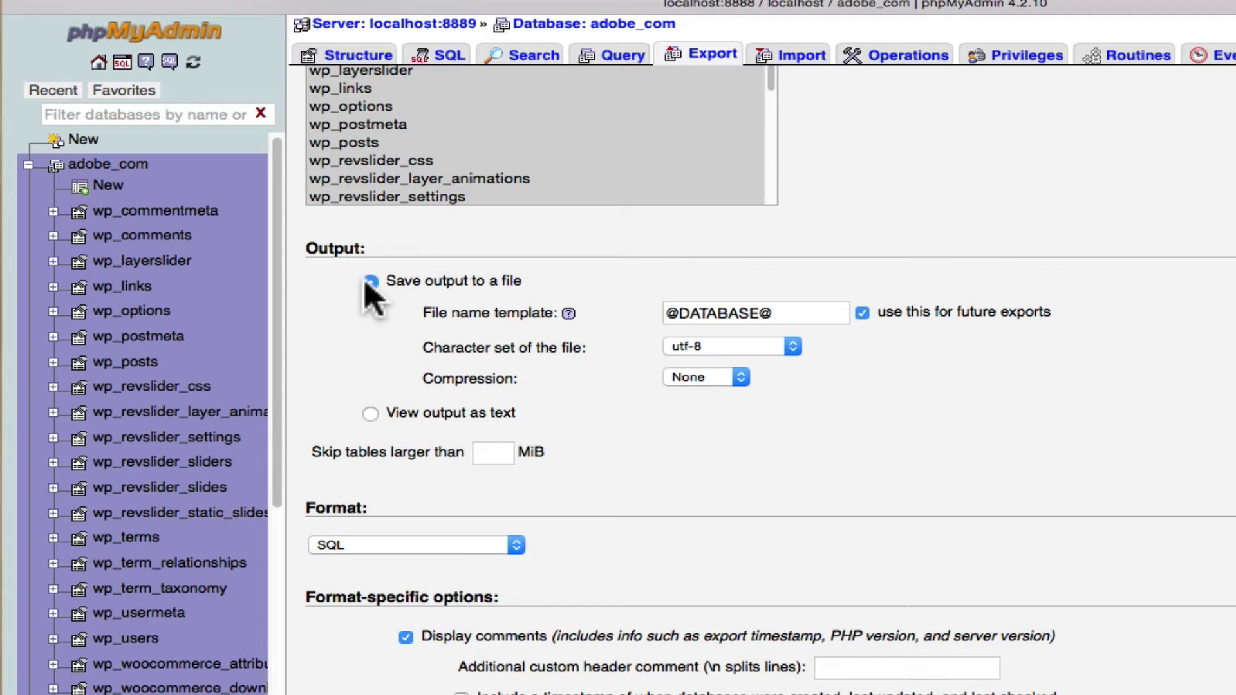
scroll(480, 320, down, 5)
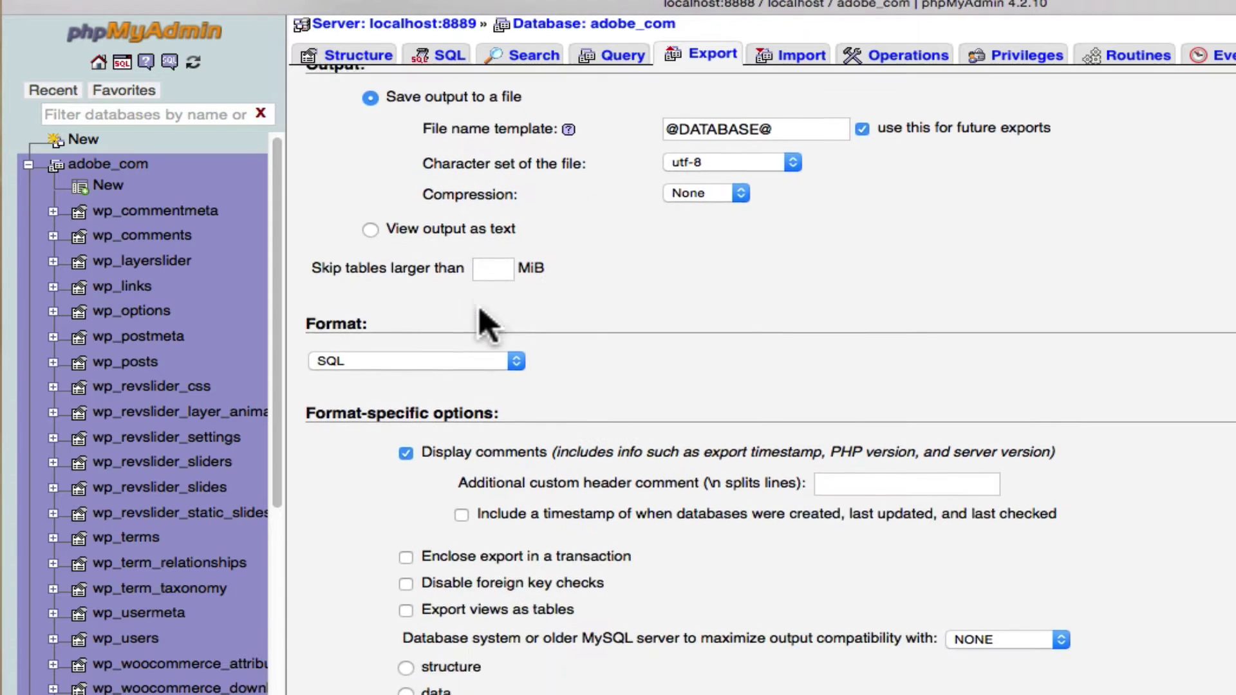
Review the object creation options, leave the CREATE DATABASE and DROP TABLE statements off, and export adobe_com's structure and data as SQL
scroll(490, 326, down, 12)
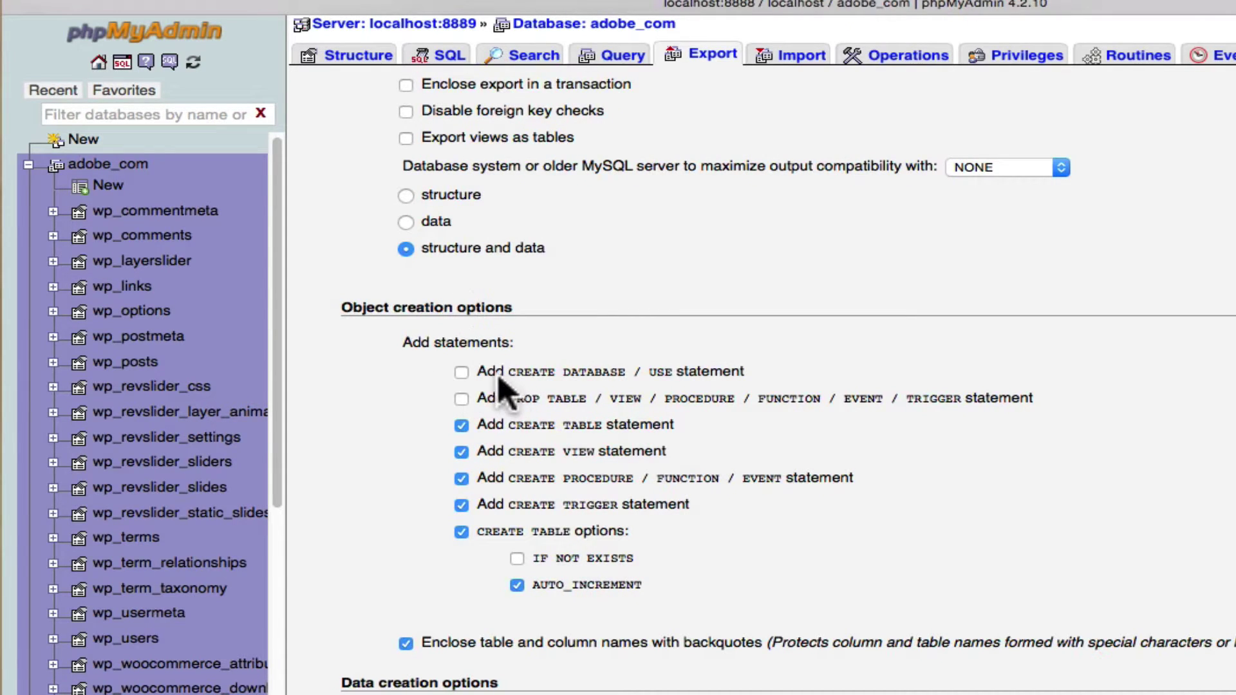
scroll(509, 387, down, 1)
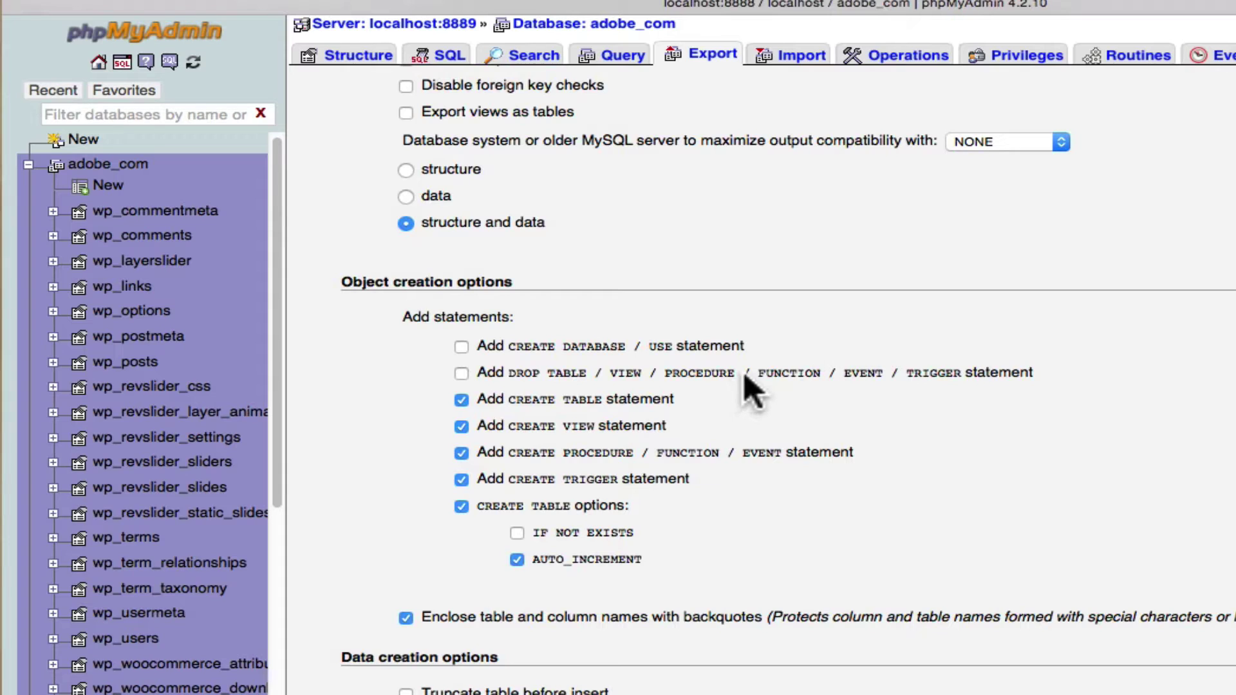
scroll(754, 372, down, 1)
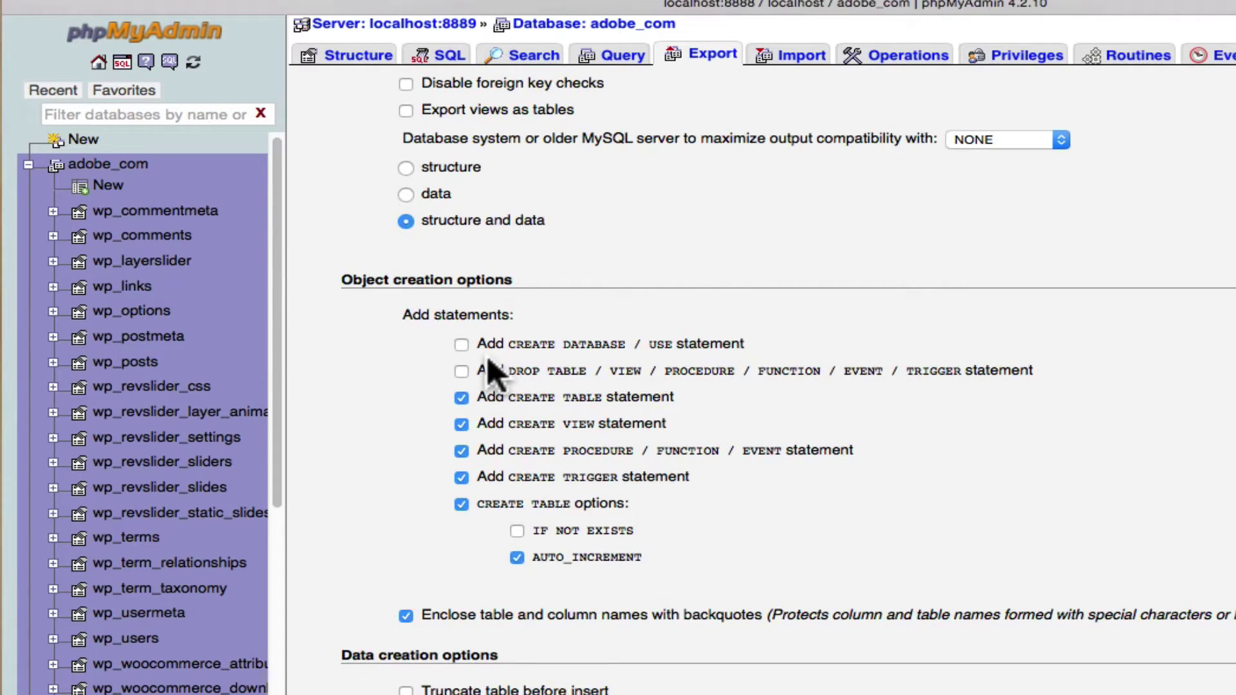
click(462, 345)
click(462, 371)
click(462, 372)
scroll(514, 361, down, 5)
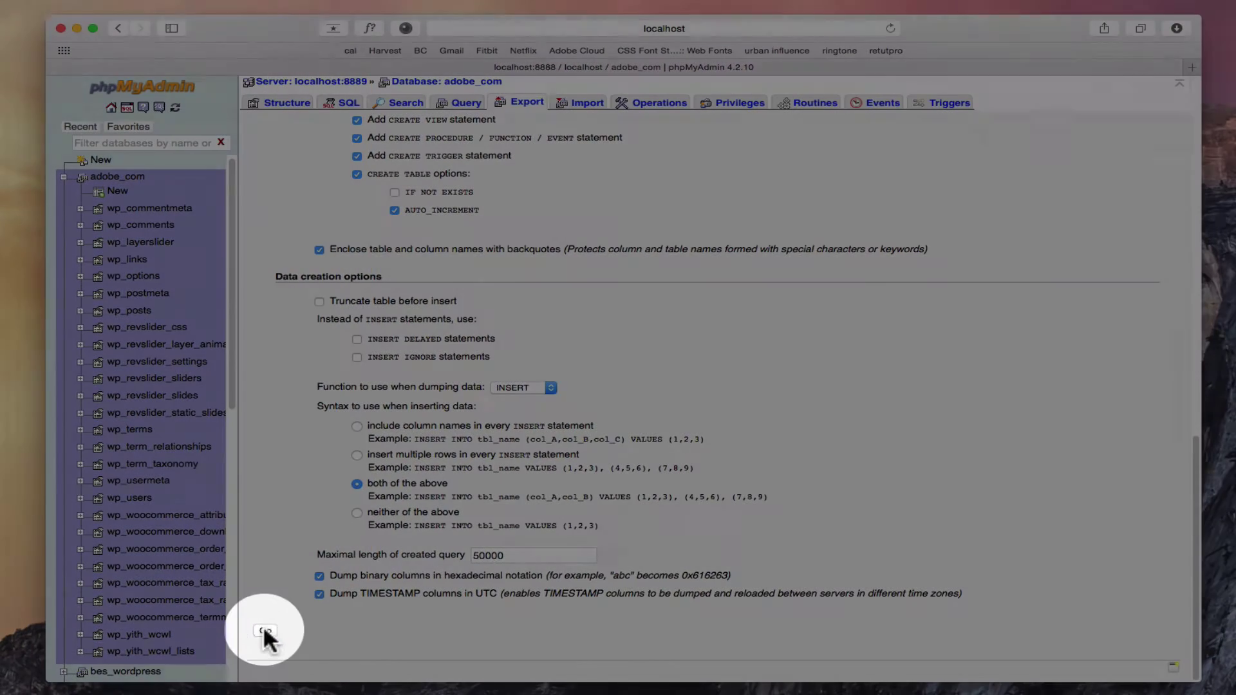
click(270, 649)
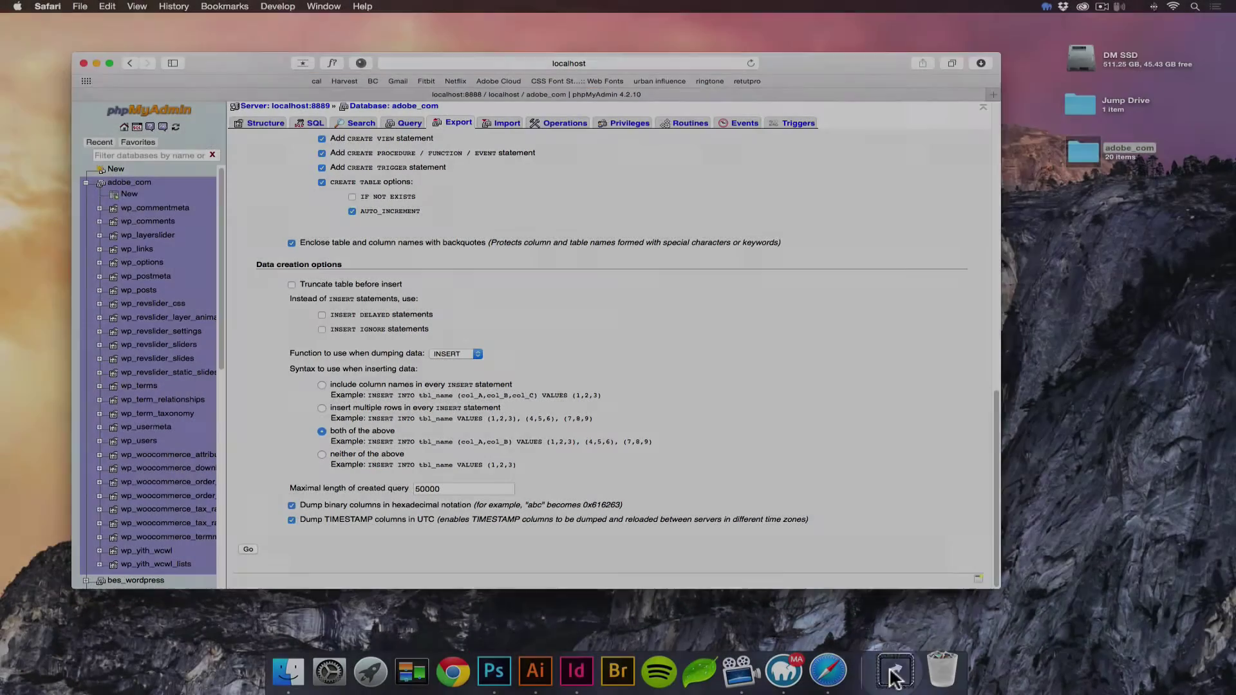
Move the downloaded adobe_com.sql from Downloads onto the desktop beneath the adobe_com folder
click(892, 671)
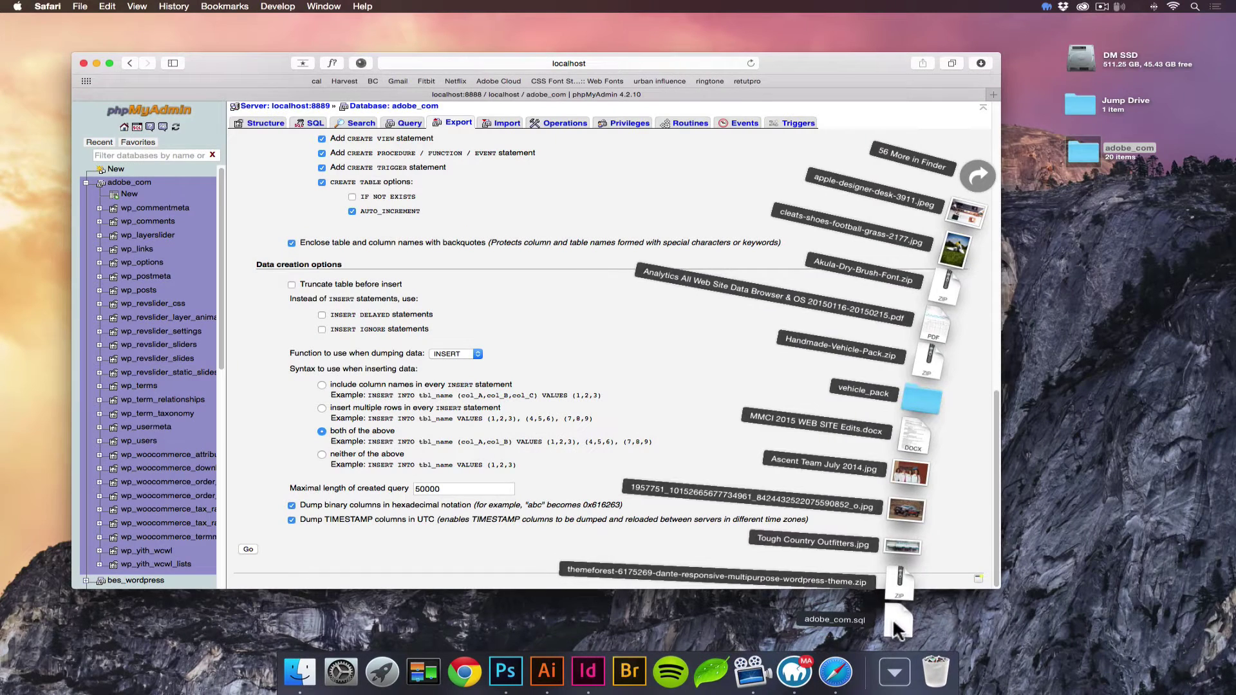
drag(896, 624, 1084, 209)
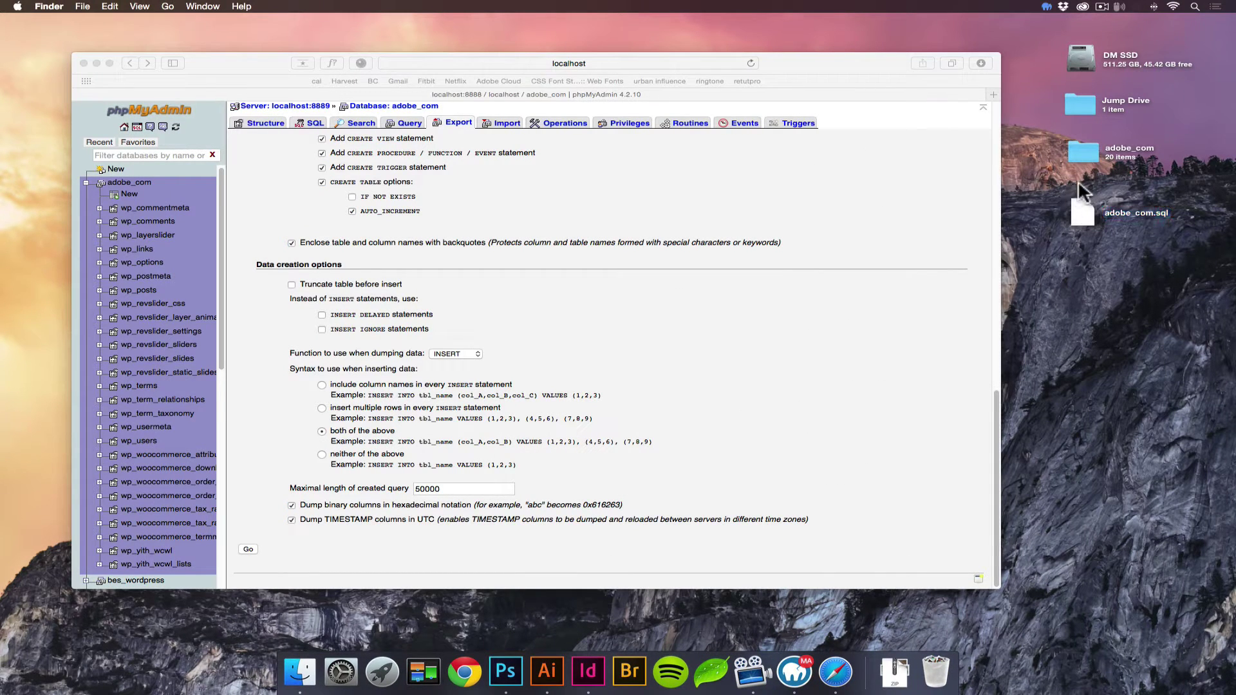
Export adobe_com again with the CREATE DATABASE / USE and DROP TABLE statements added
click(630, 206)
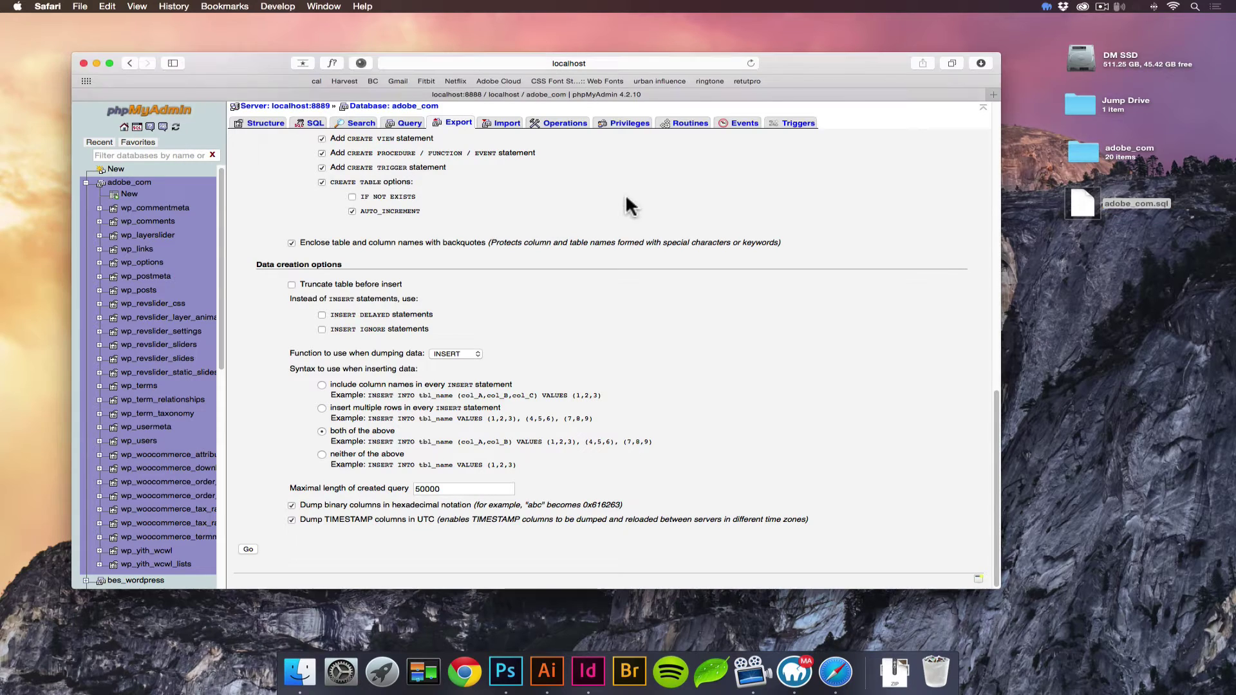
scroll(438, 219, up, 5)
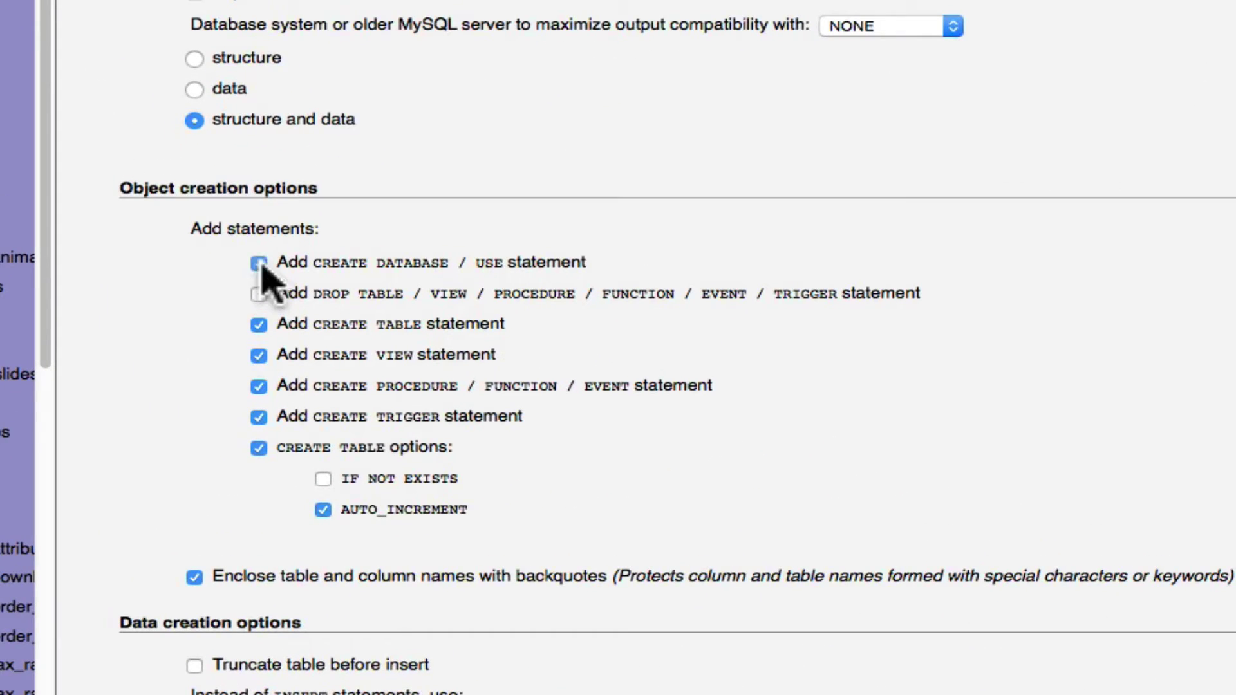
click(259, 264)
click(259, 295)
scroll(412, 314, down, 5)
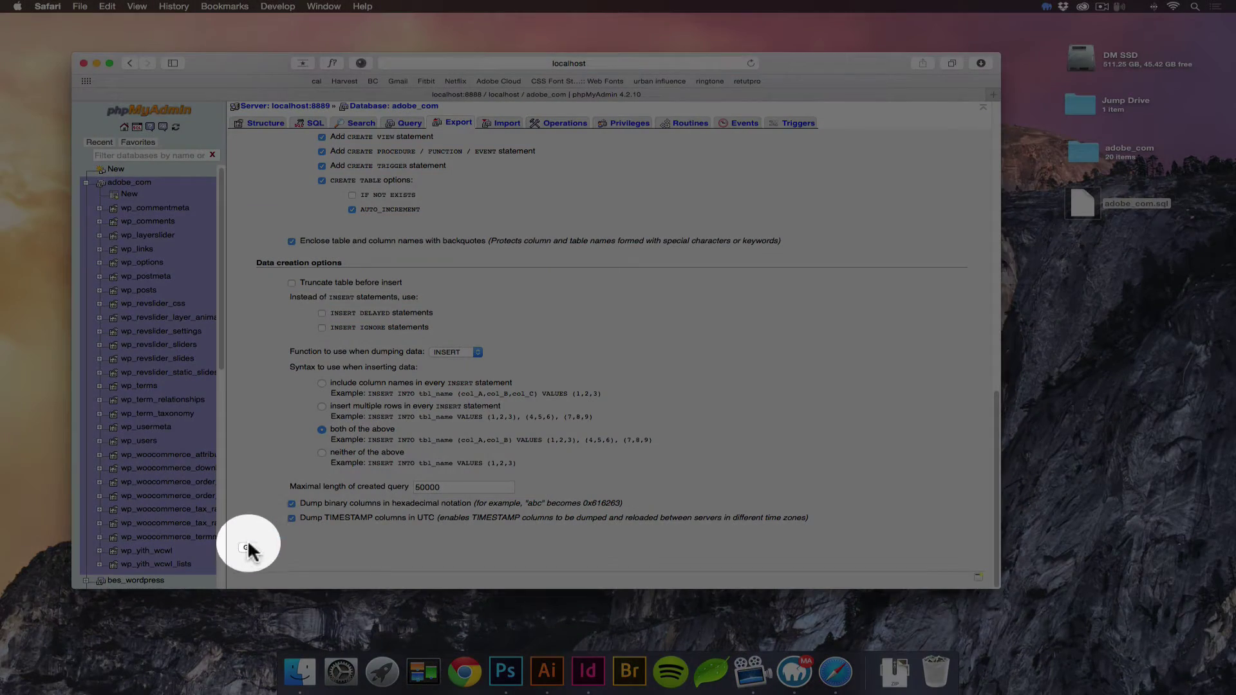
click(248, 547)
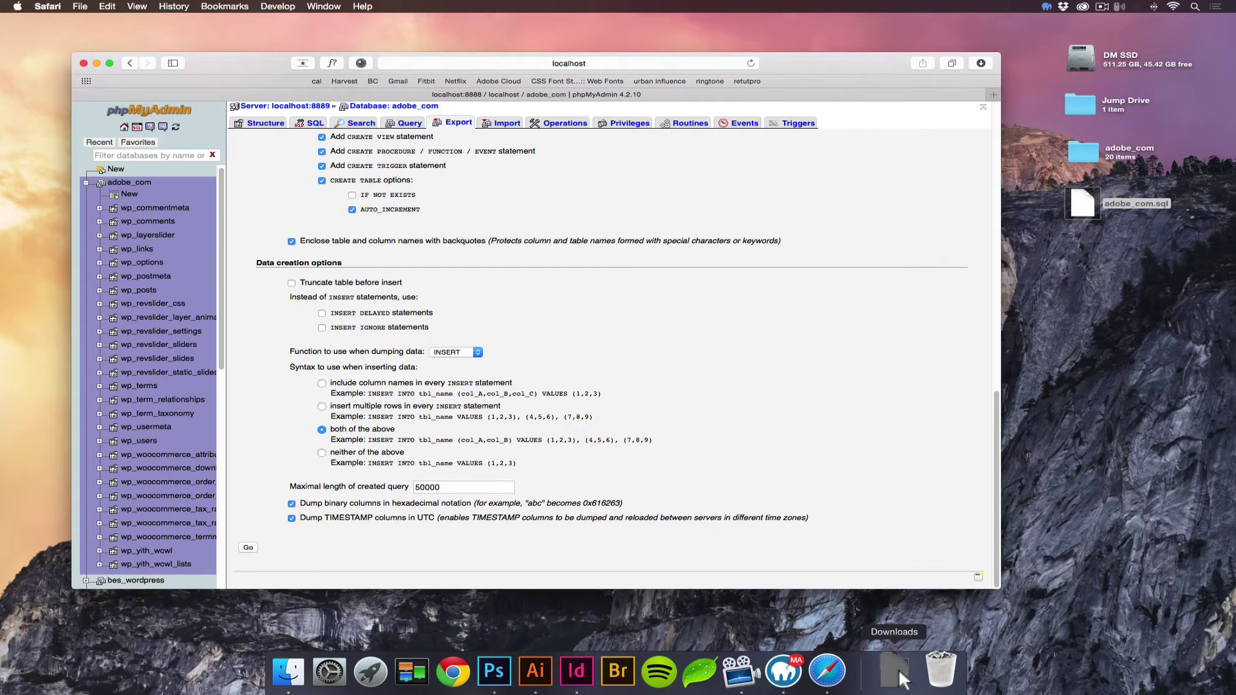
Move the second download onto the desktop, keep both files, and arrange the copy beneath adobe_com.sql
click(900, 647)
drag(895, 619, 1079, 255)
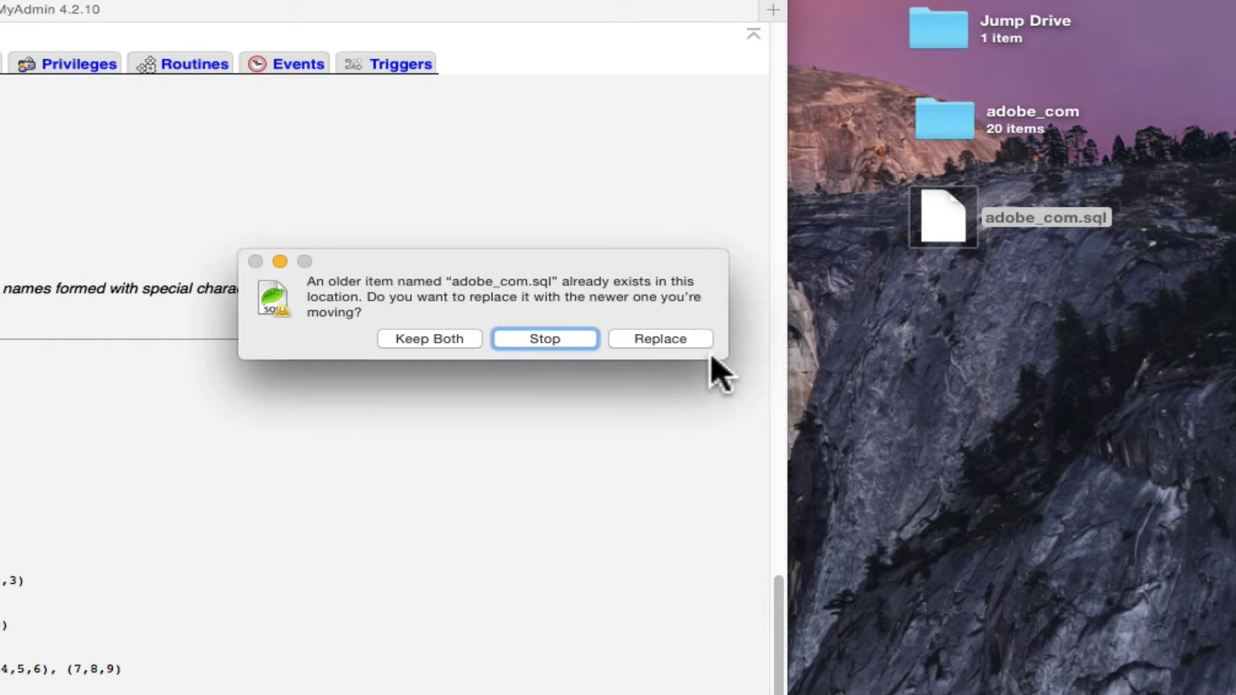
click(452, 341)
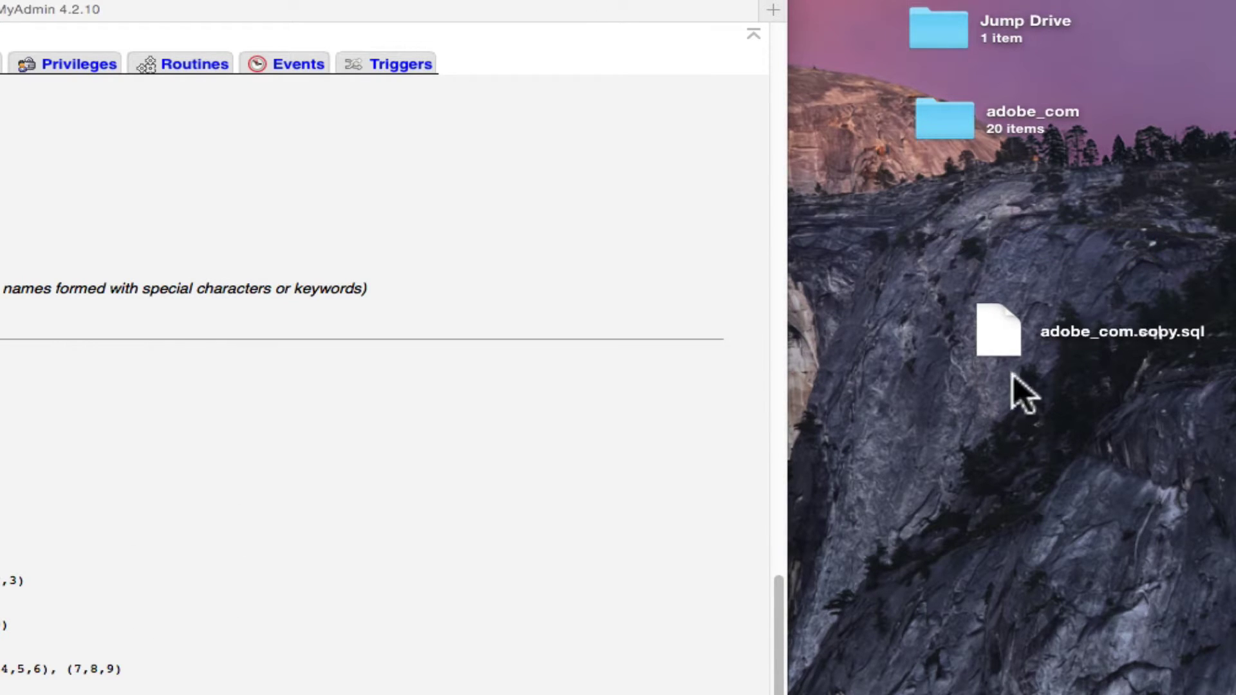
click(992, 338)
drag(991, 342, 898, 308)
drag(927, 232, 947, 493)
drag(939, 325, 941, 241)
drag(949, 475, 951, 309)
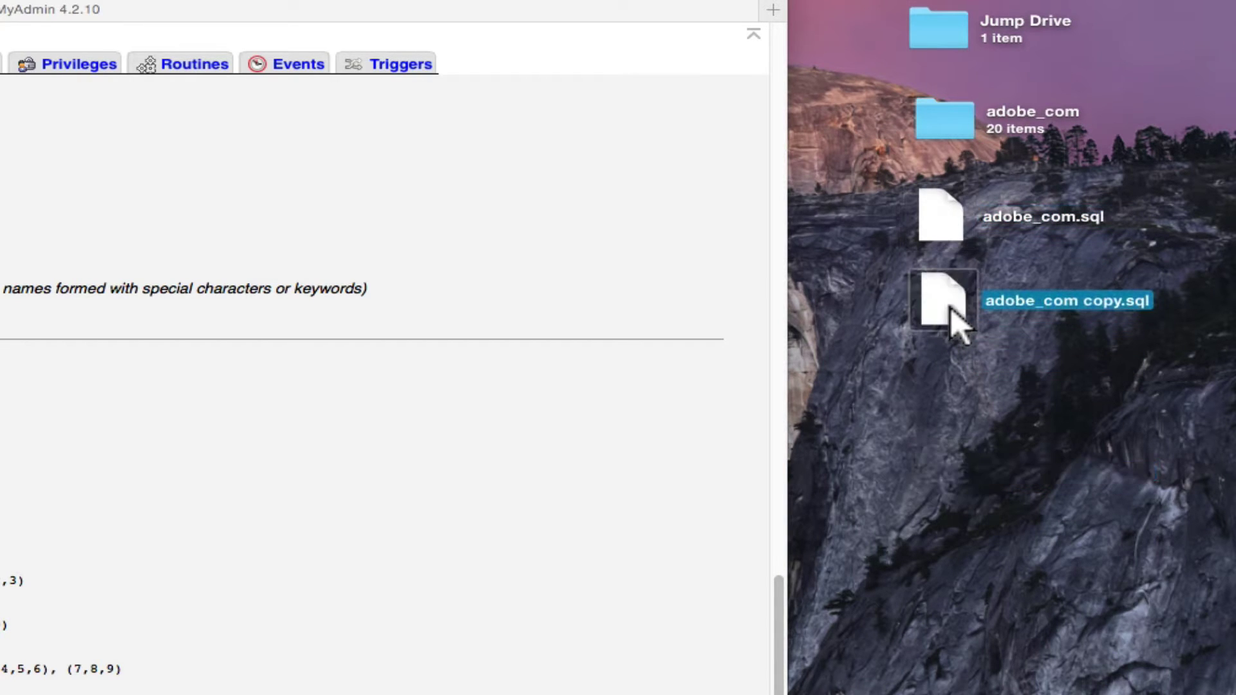
Rename the file adobe_com copy.sql as adobe_com-add.sql
key(Return)
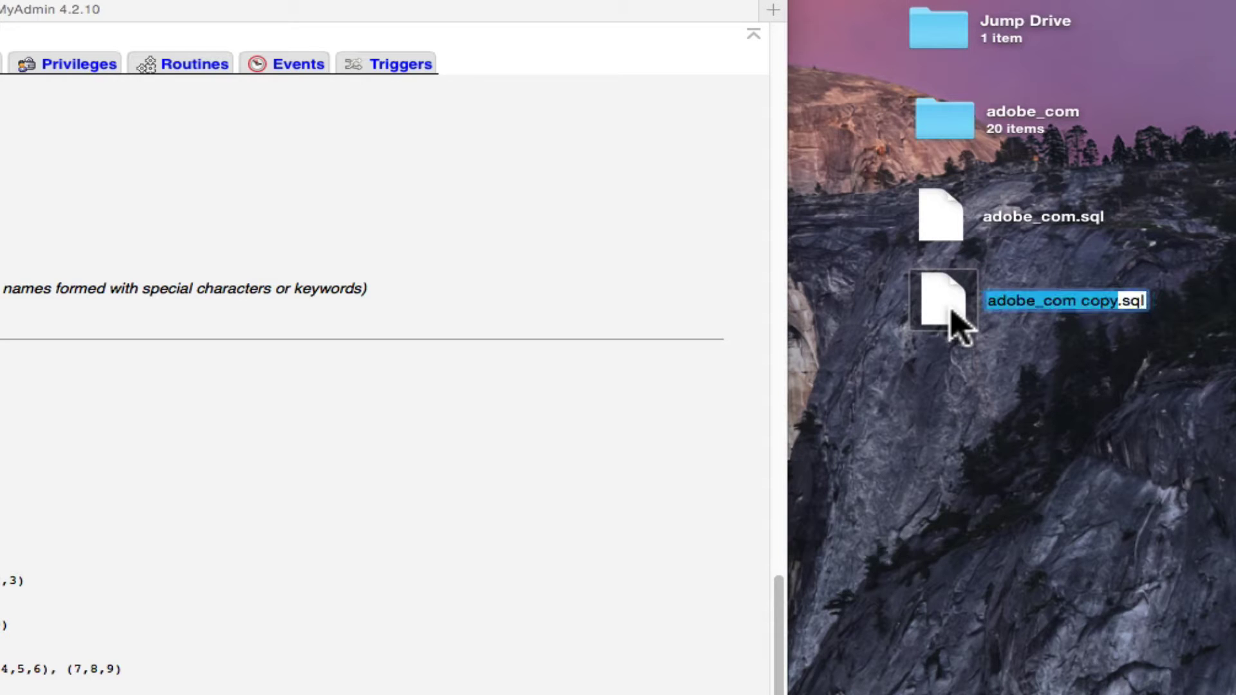
key(Right)
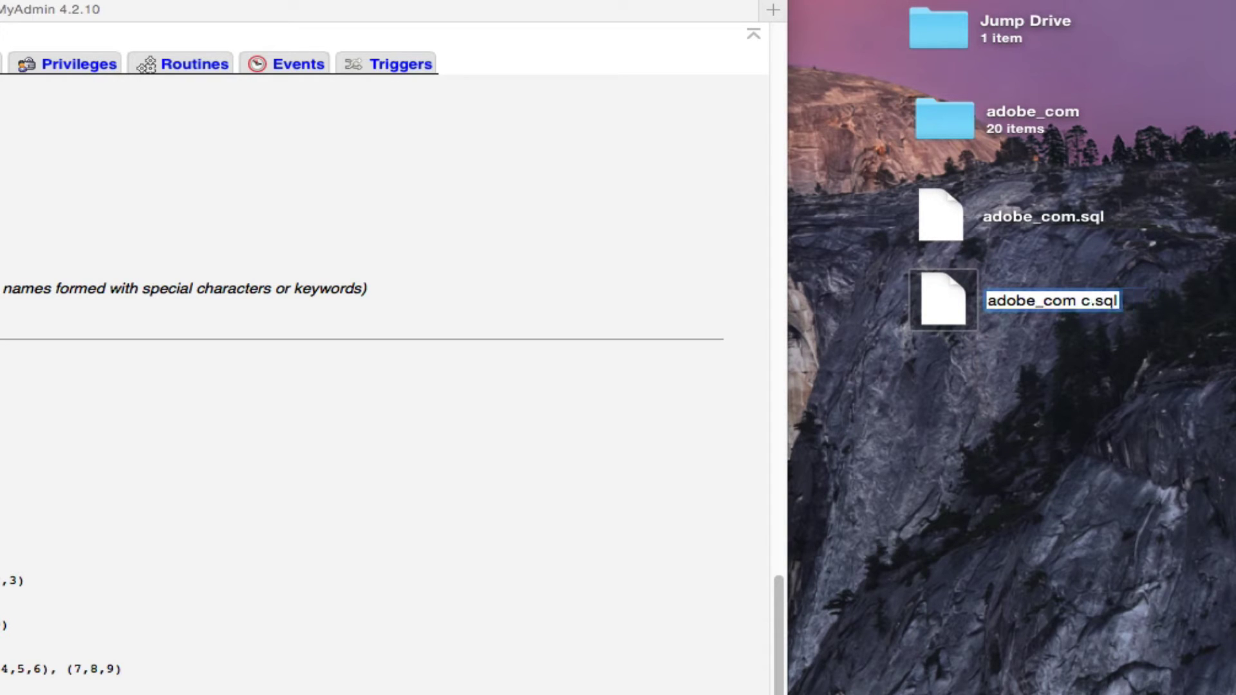
text(-add)
key(Return)
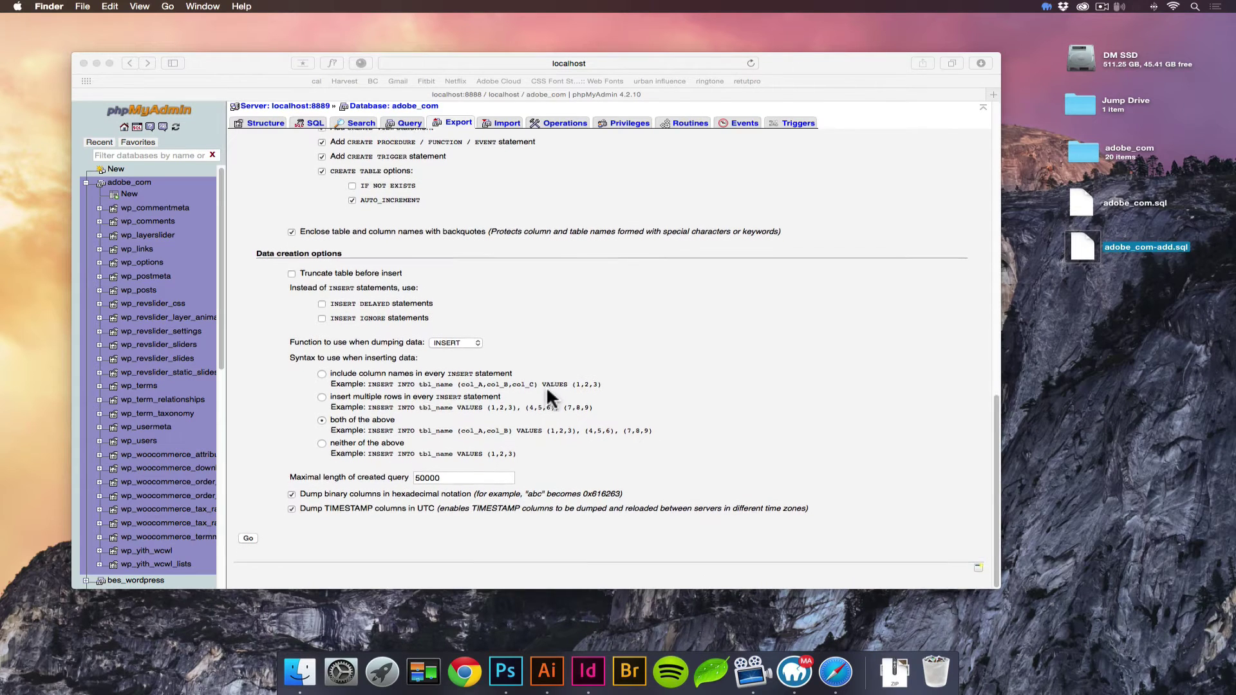
Close the phpMyAdmin browser window and open adobe_com-add.sql from the desktop in Coda
scroll(546, 386, up, 5)
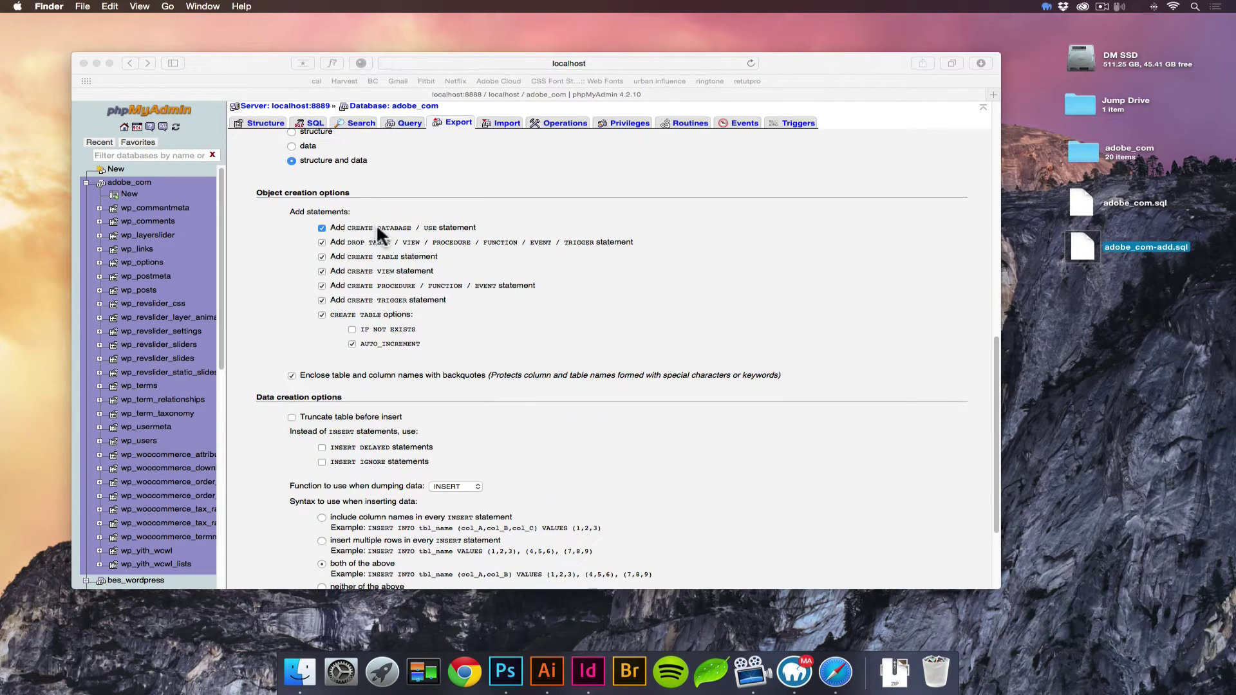
click(1118, 299)
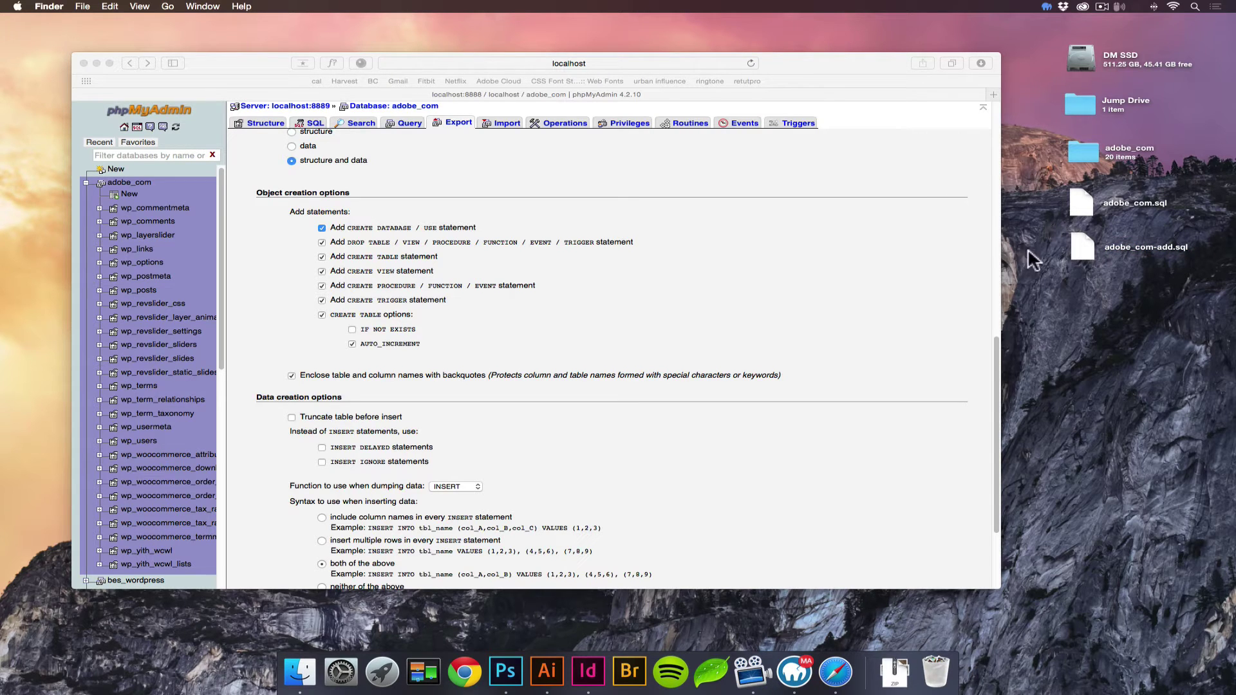
drag(1083, 244, 720, 674)
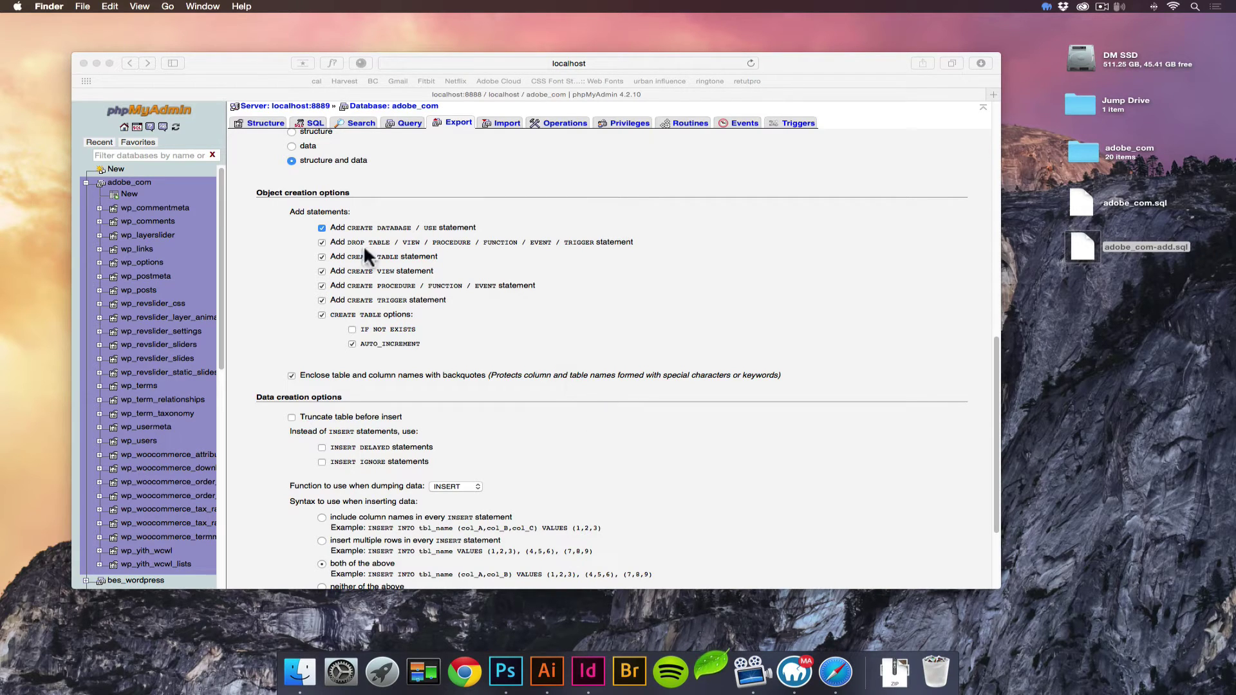
click(269, 231)
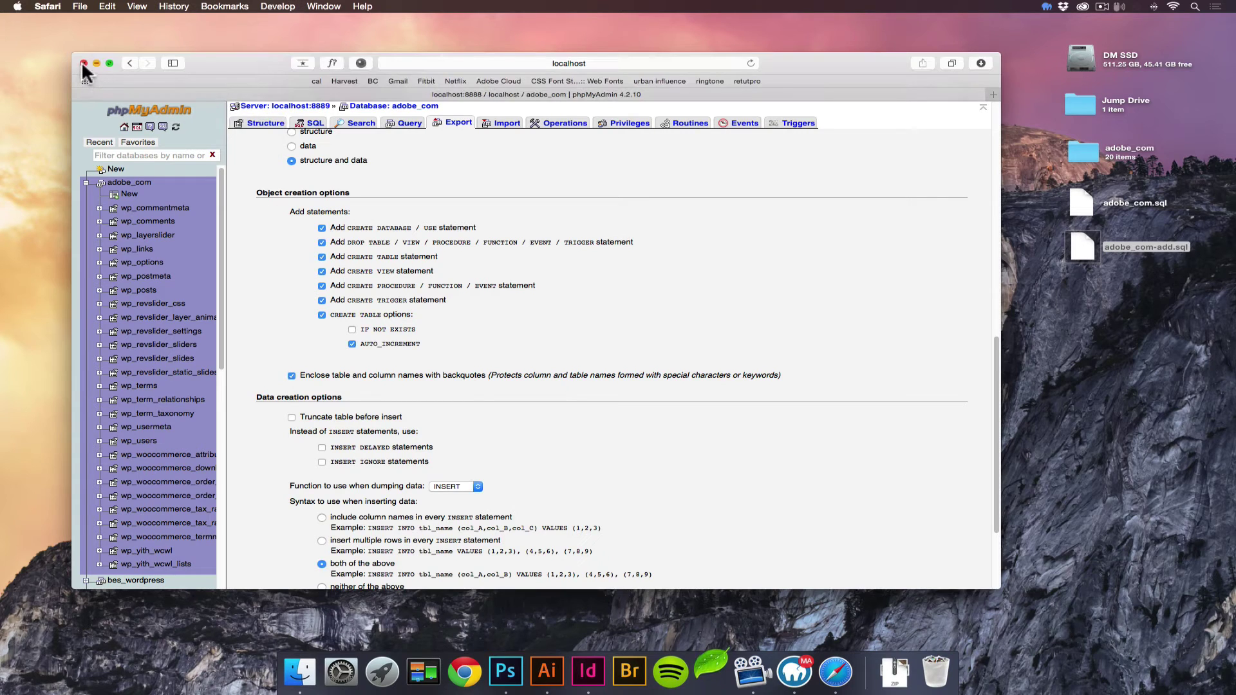
click(83, 63)
drag(521, 105, 504, 99)
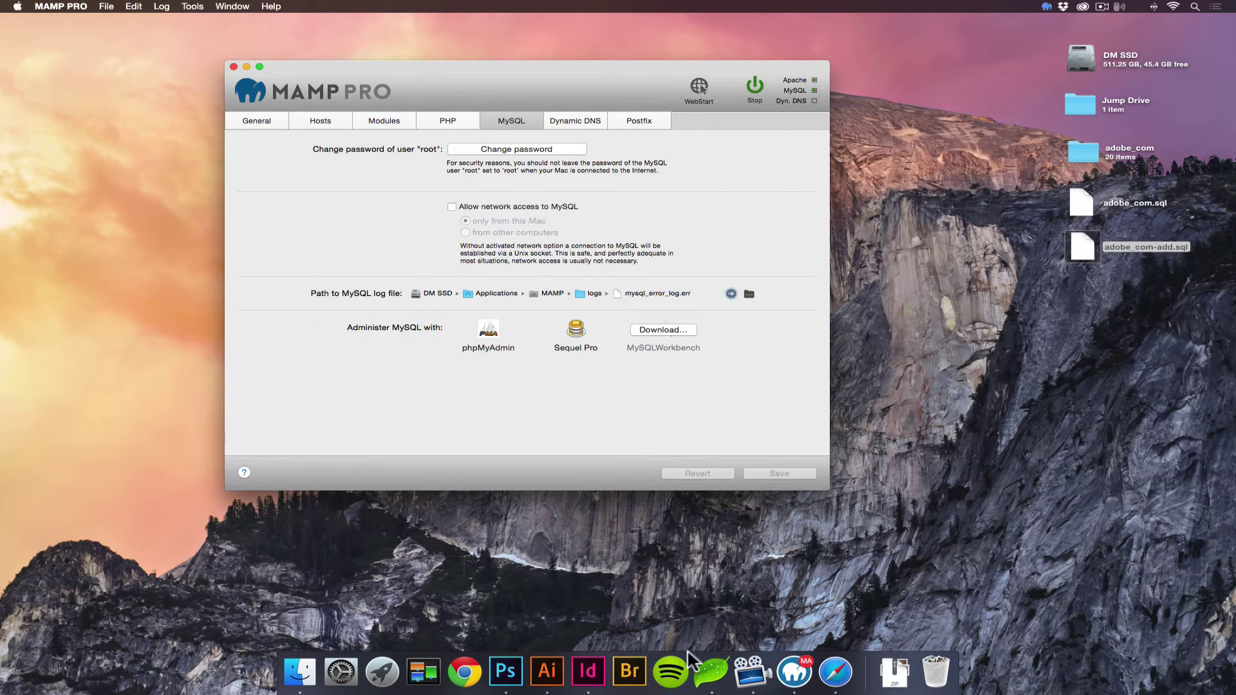
double_click(1084, 248)
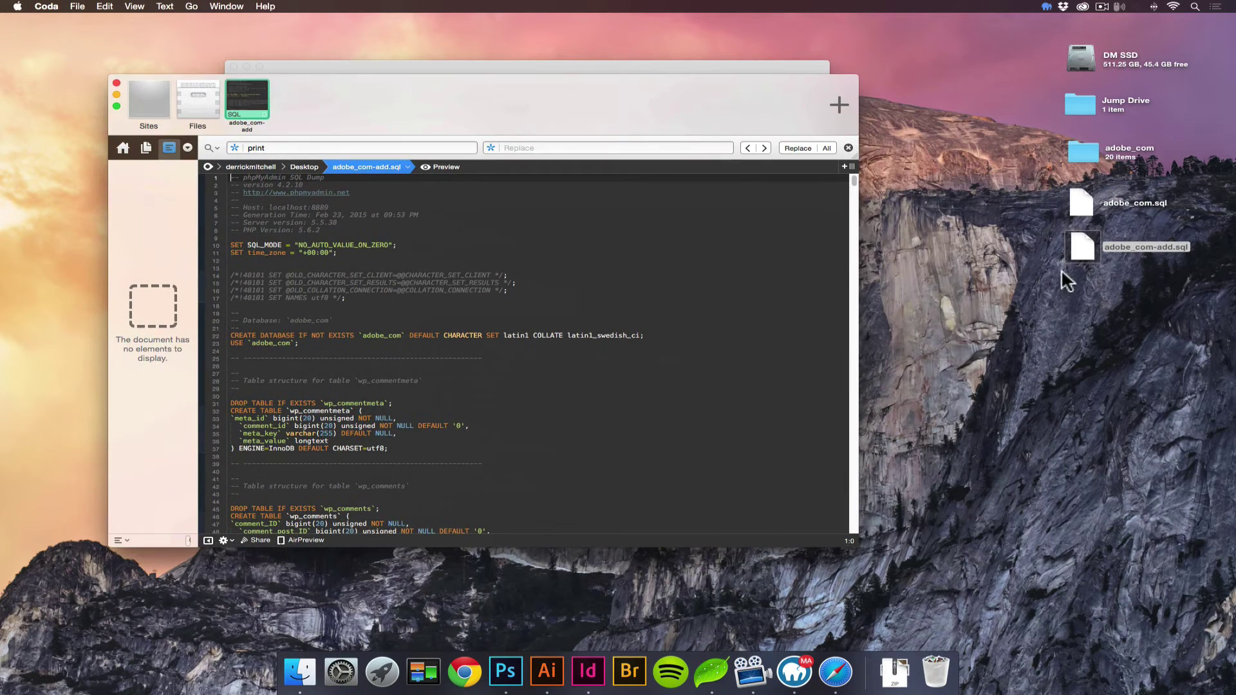
Move adobe_com-add.sql slightly lower on the desktop and open adobe_com.sql in Coda as well
drag(1084, 251, 1085, 284)
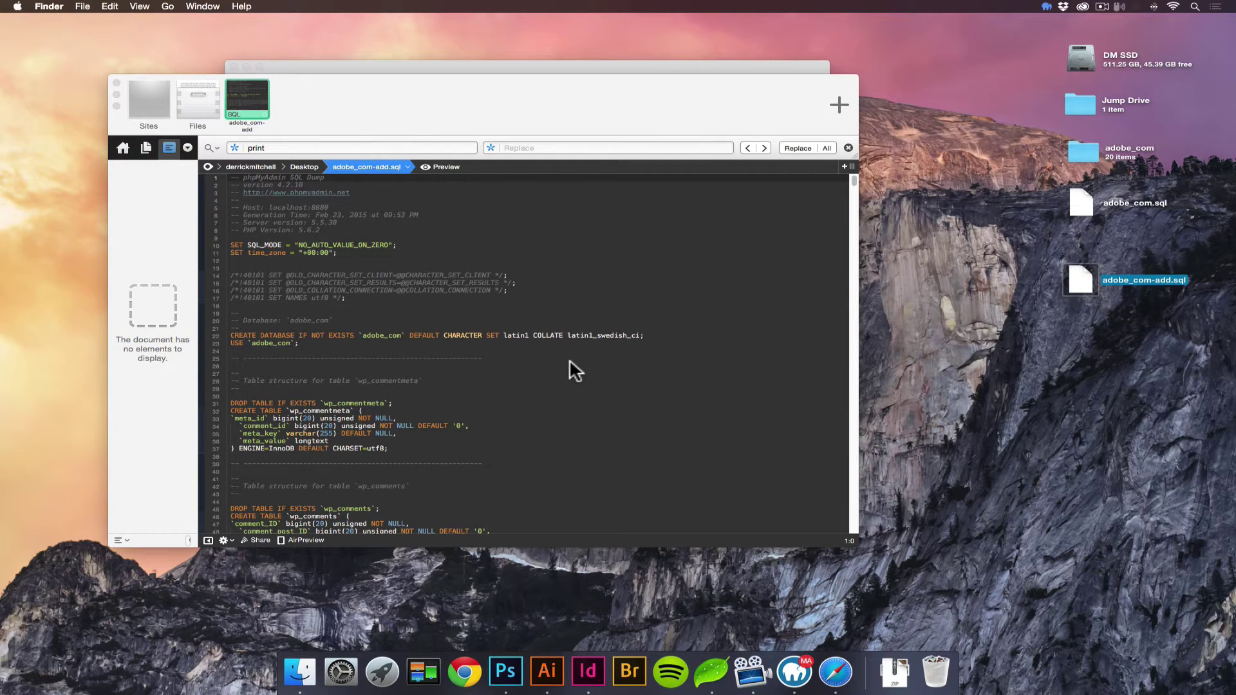
scroll(570, 361, down, 1)
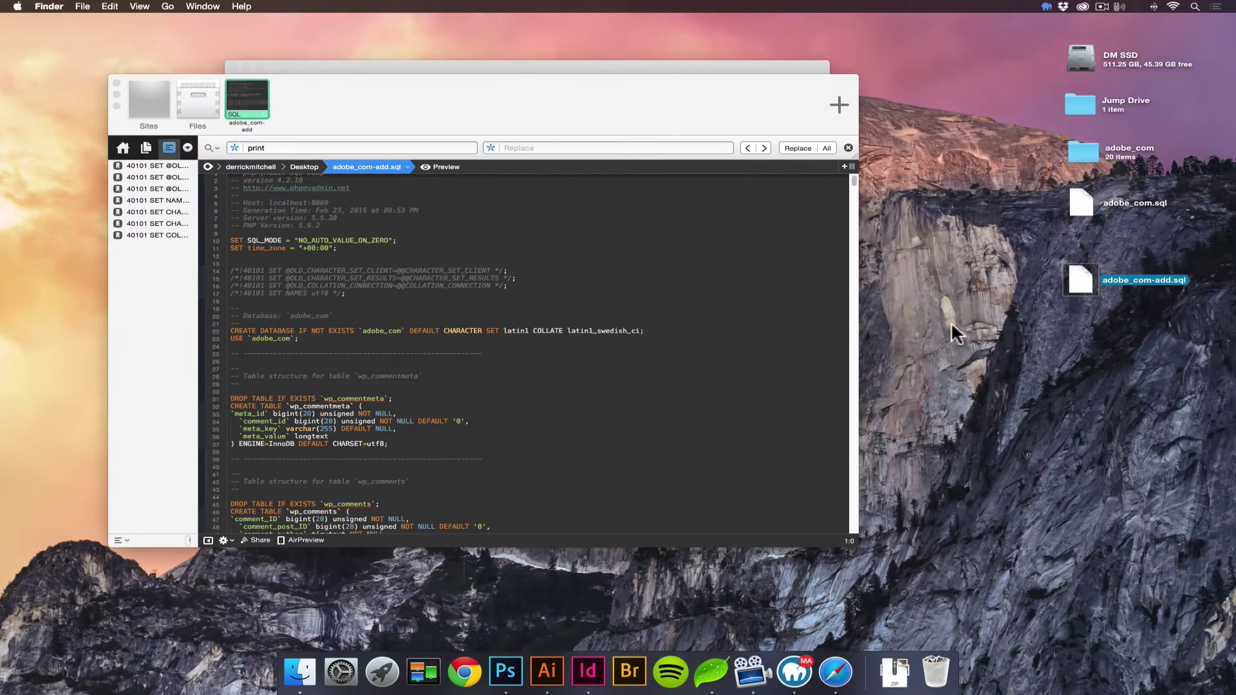
click(956, 333)
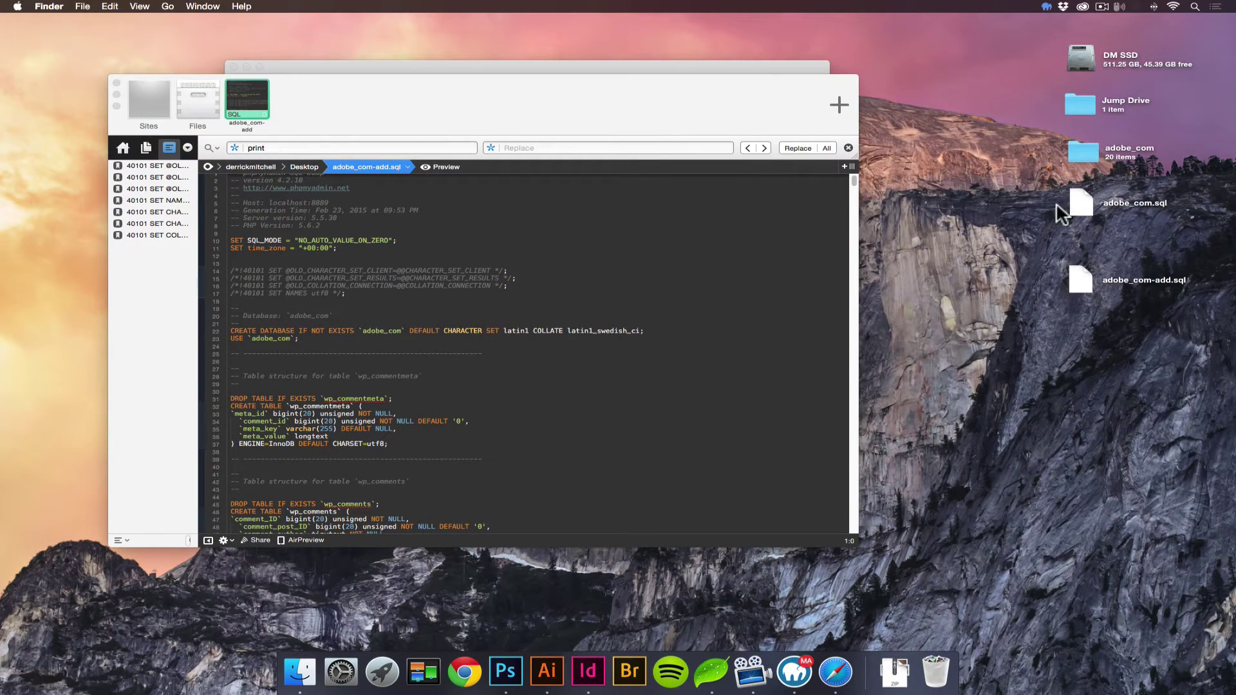
drag(1080, 207, 708, 681)
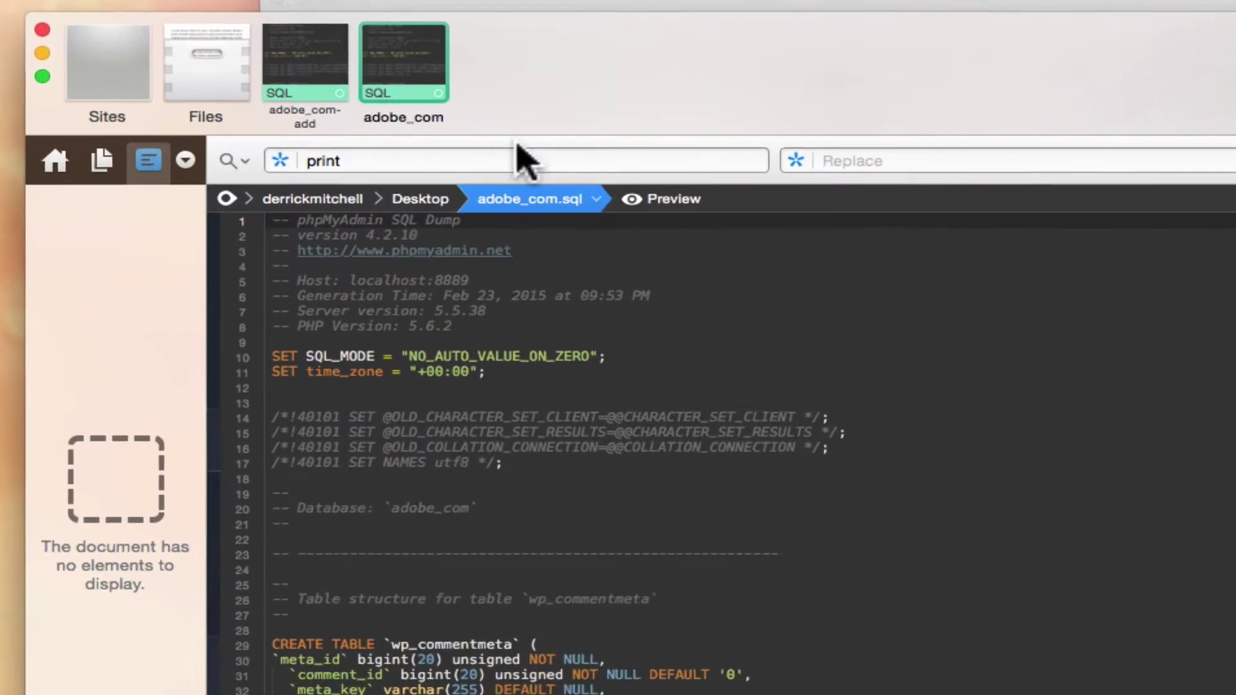
Compare the opening statements of adobe_com.sql and adobe_com-add.sql, checking for the CREATE DATABASE and USE lines
click(311, 61)
click(418, 58)
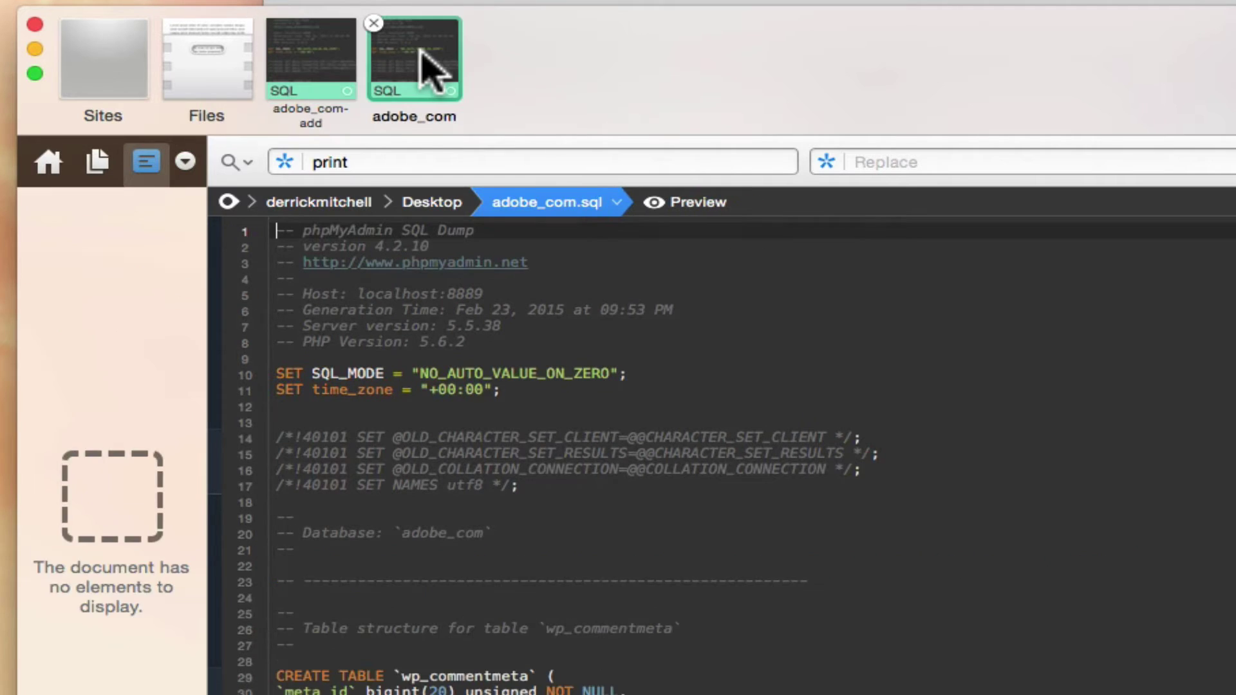
click(331, 69)
click(425, 63)
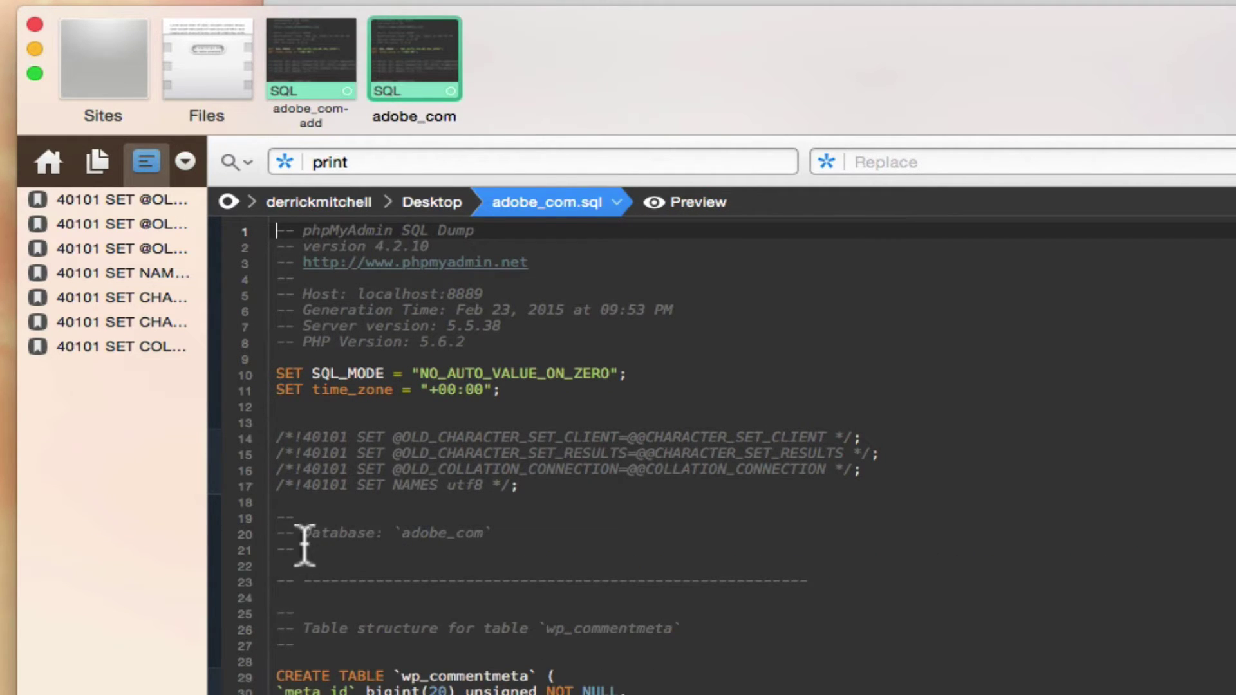
click(336, 81)
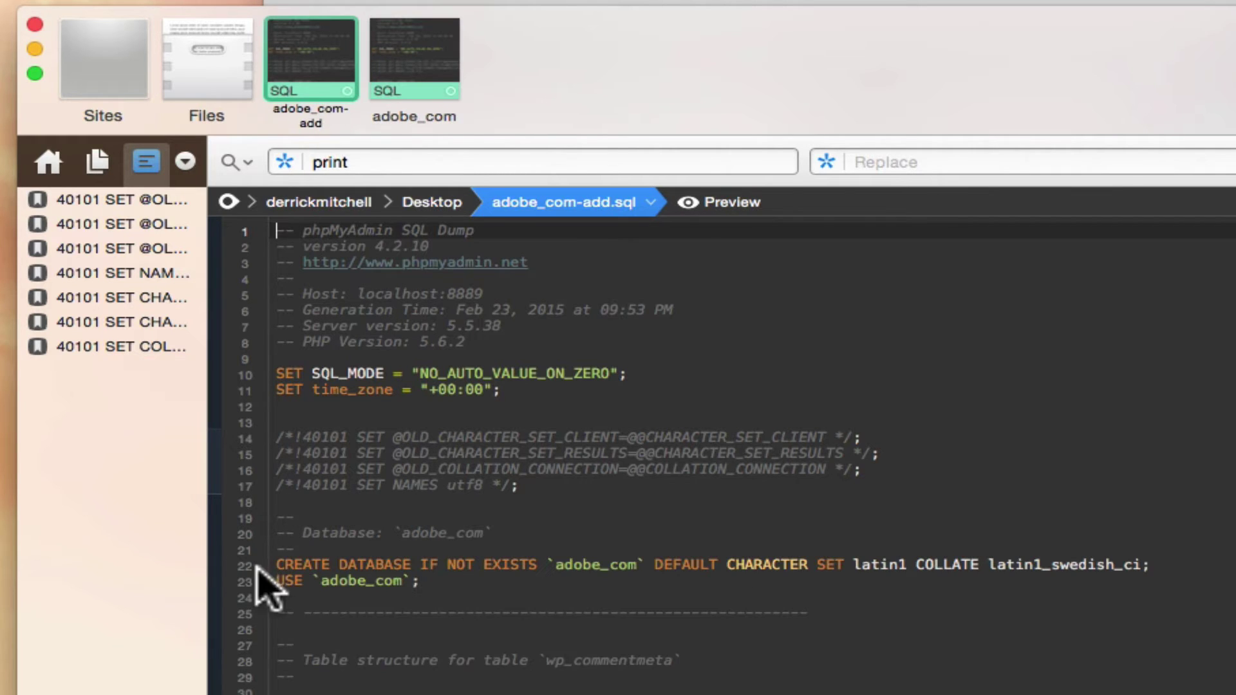
View the start of adobe_com.sql for the missing CREATE DATABASE line and close the Coda window
click(415, 65)
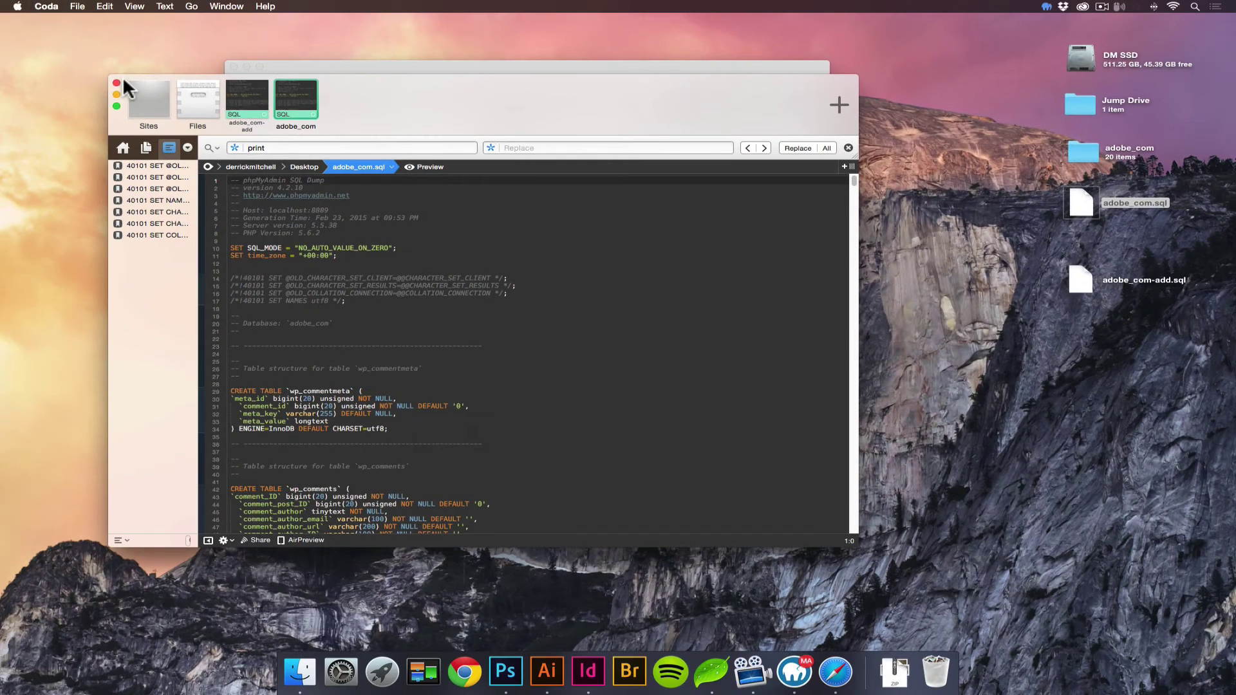
click(117, 82)
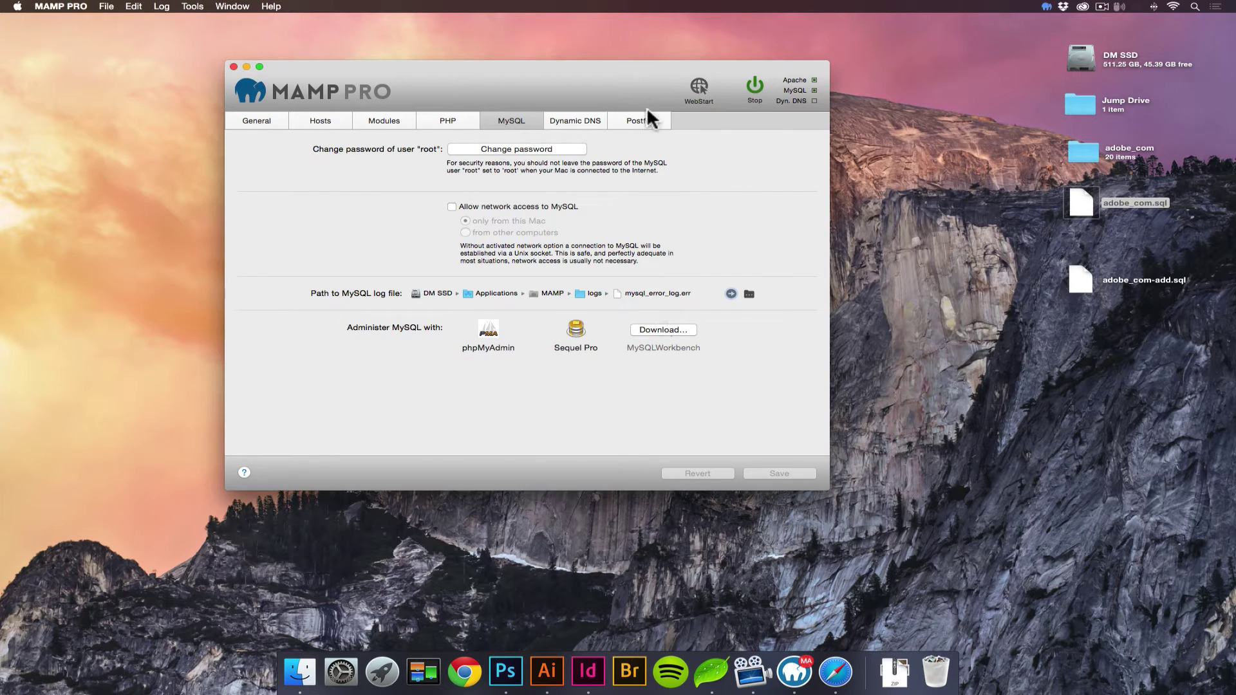
drag(637, 86, 593, 89)
Move adobe_com-add.sql and adobe_com.sql from the desktop into the Jump Drive folder
click(1080, 207)
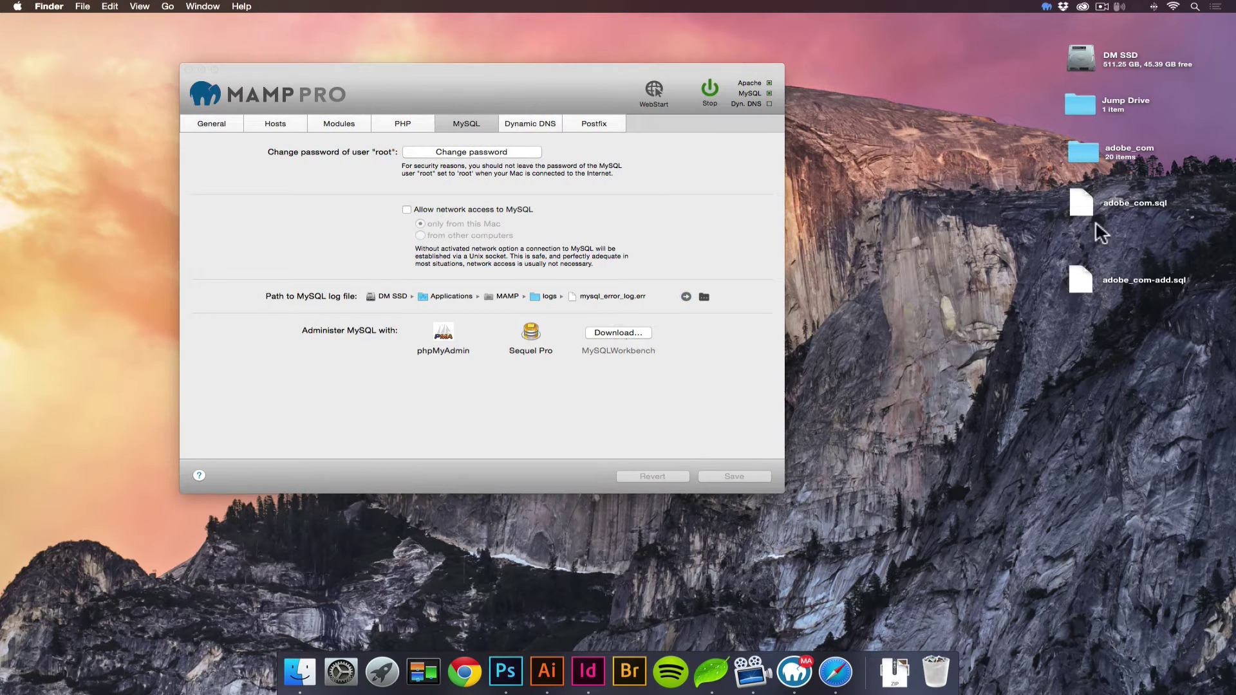
double_click(1072, 102)
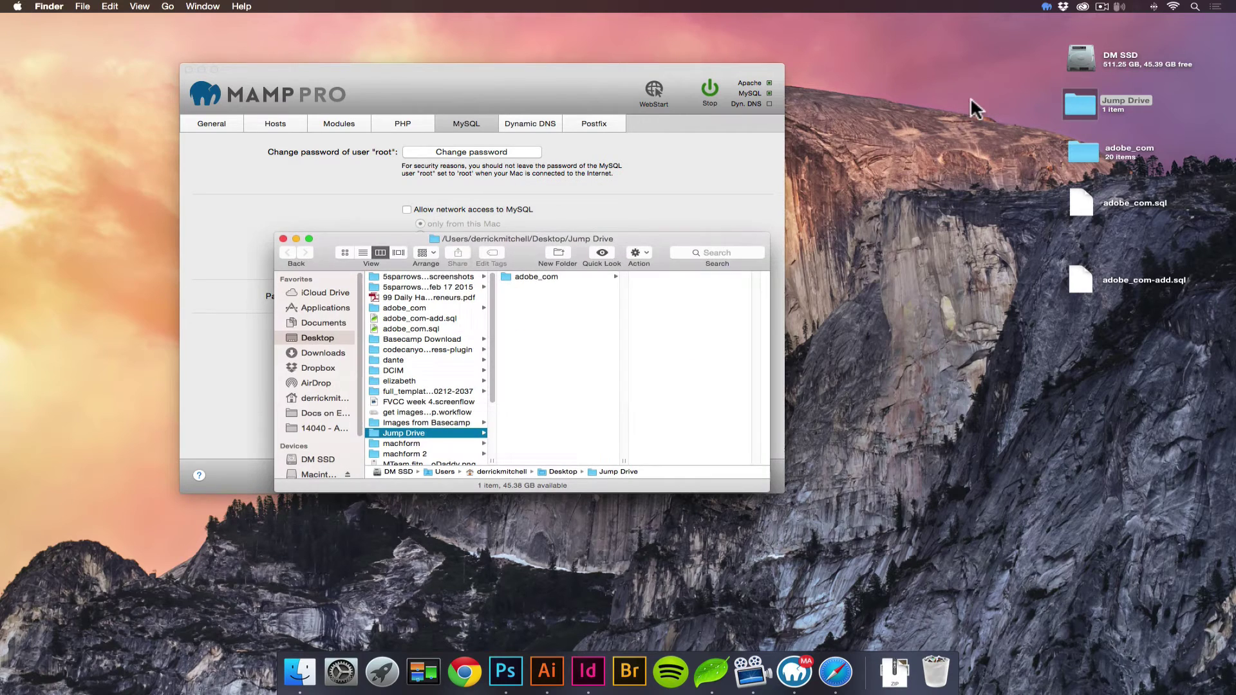
drag(599, 252, 817, 159)
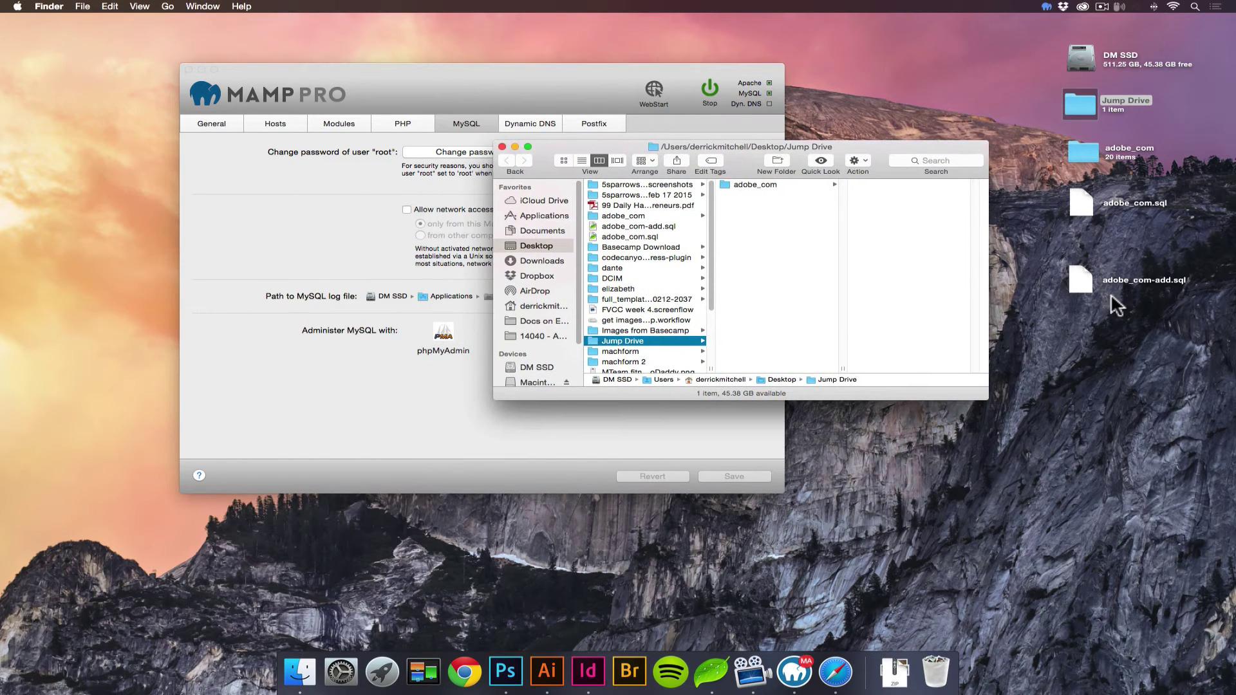
drag(1086, 280, 752, 222)
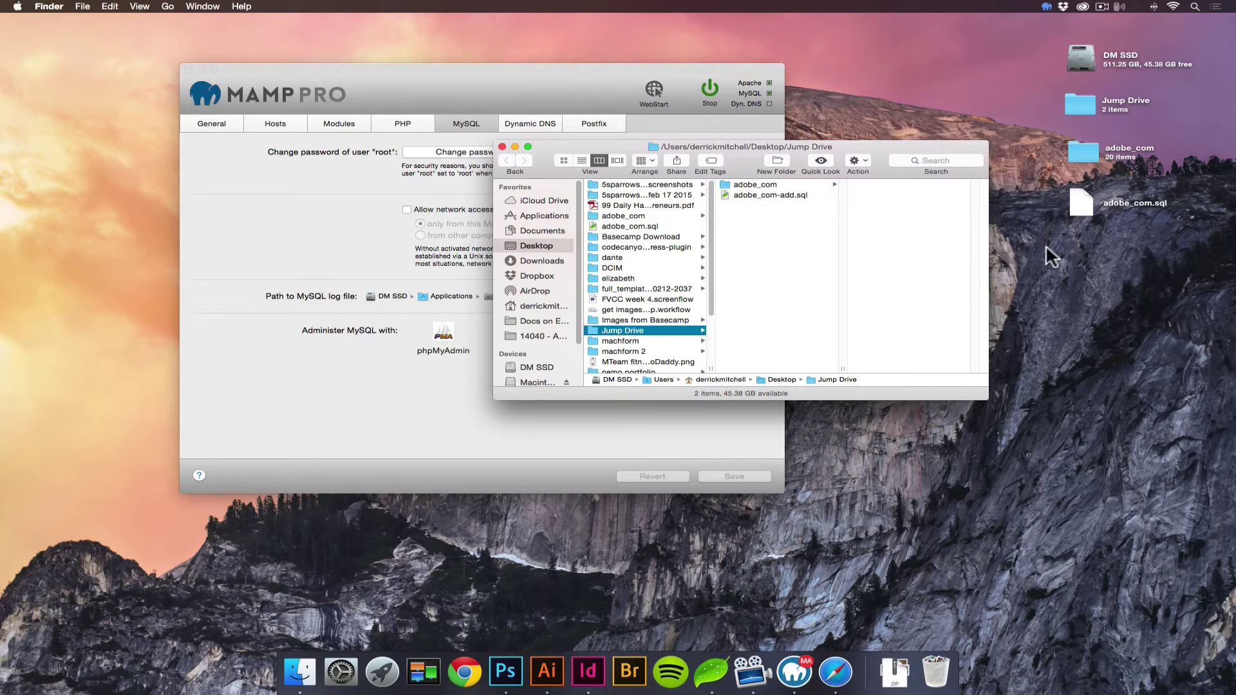
drag(1082, 205, 794, 255)
drag(751, 168, 1043, 212)
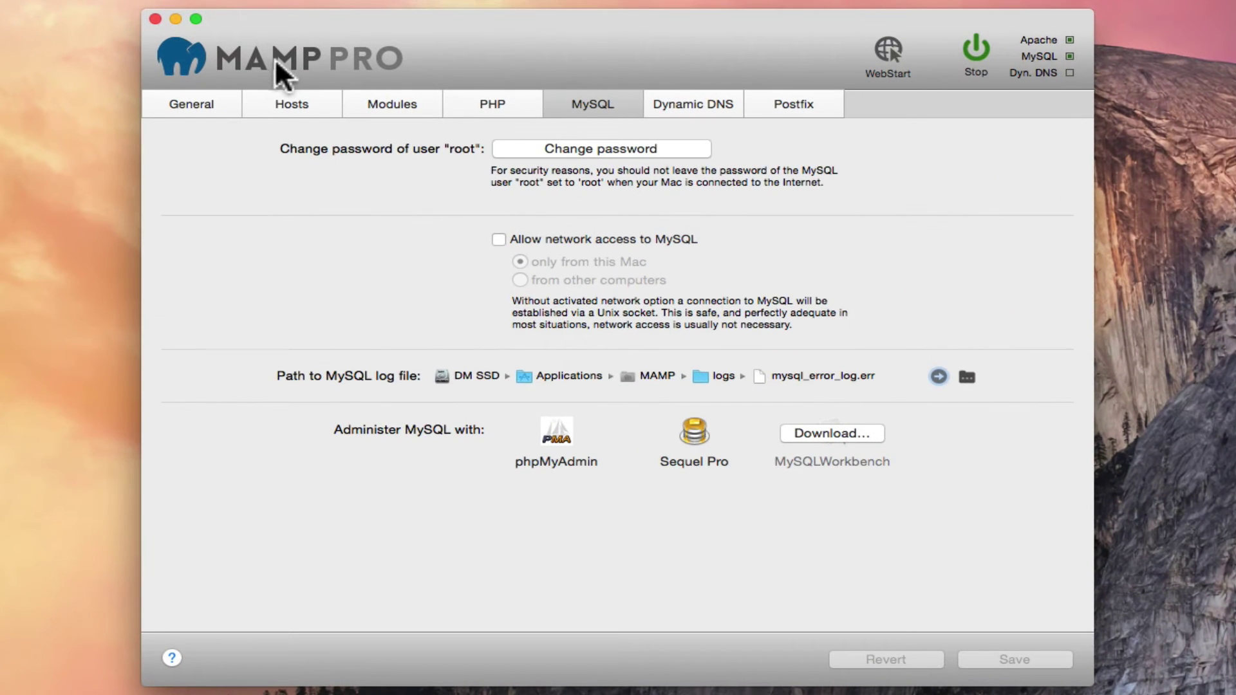
Remove the adobe.com host from MAMP PRO, including its document root folder adobe_com
click(295, 104)
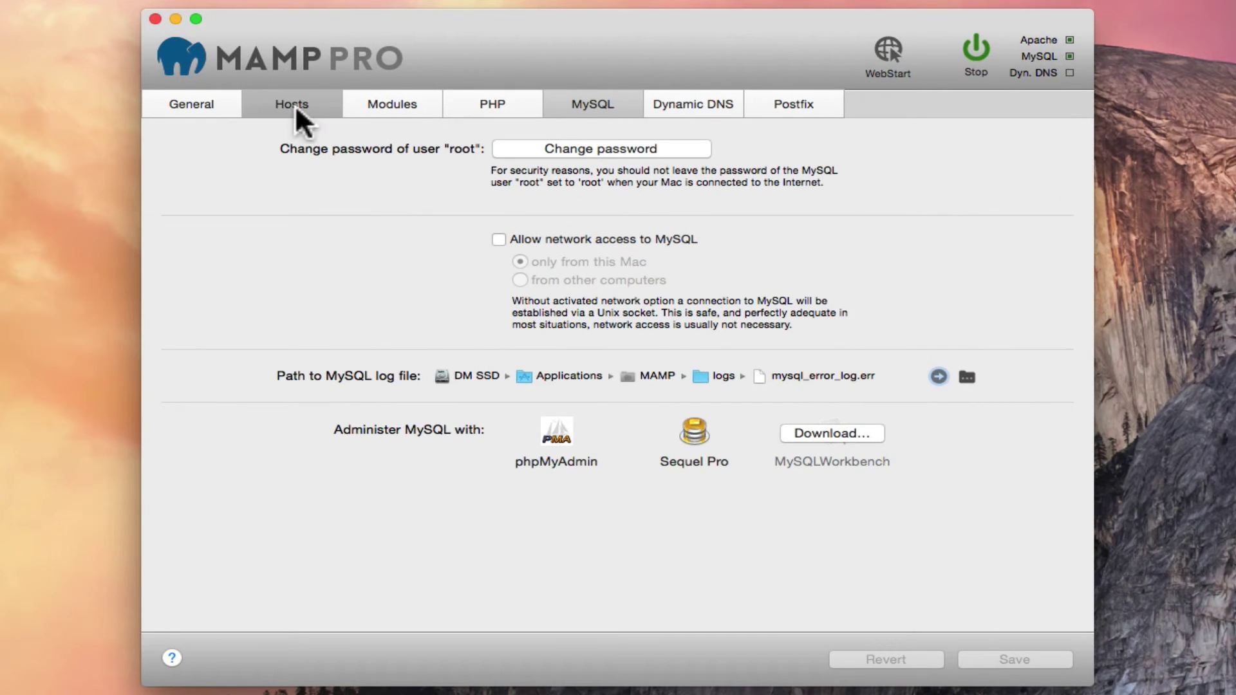
click(268, 170)
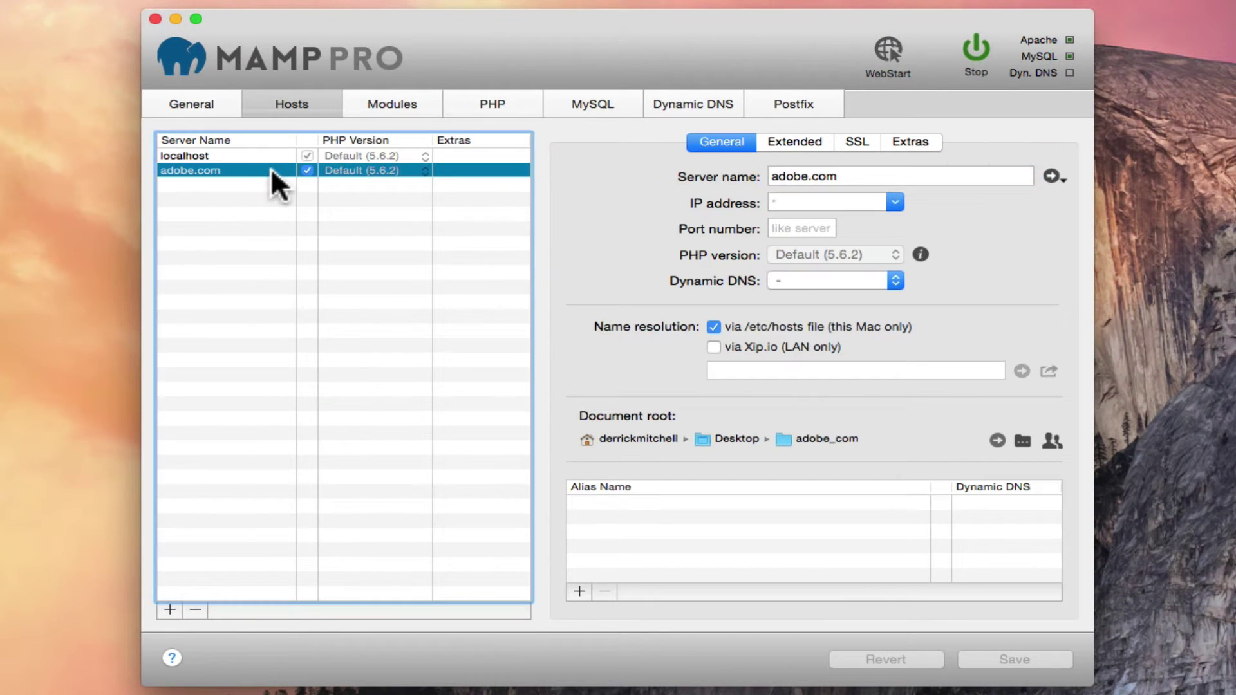
click(196, 610)
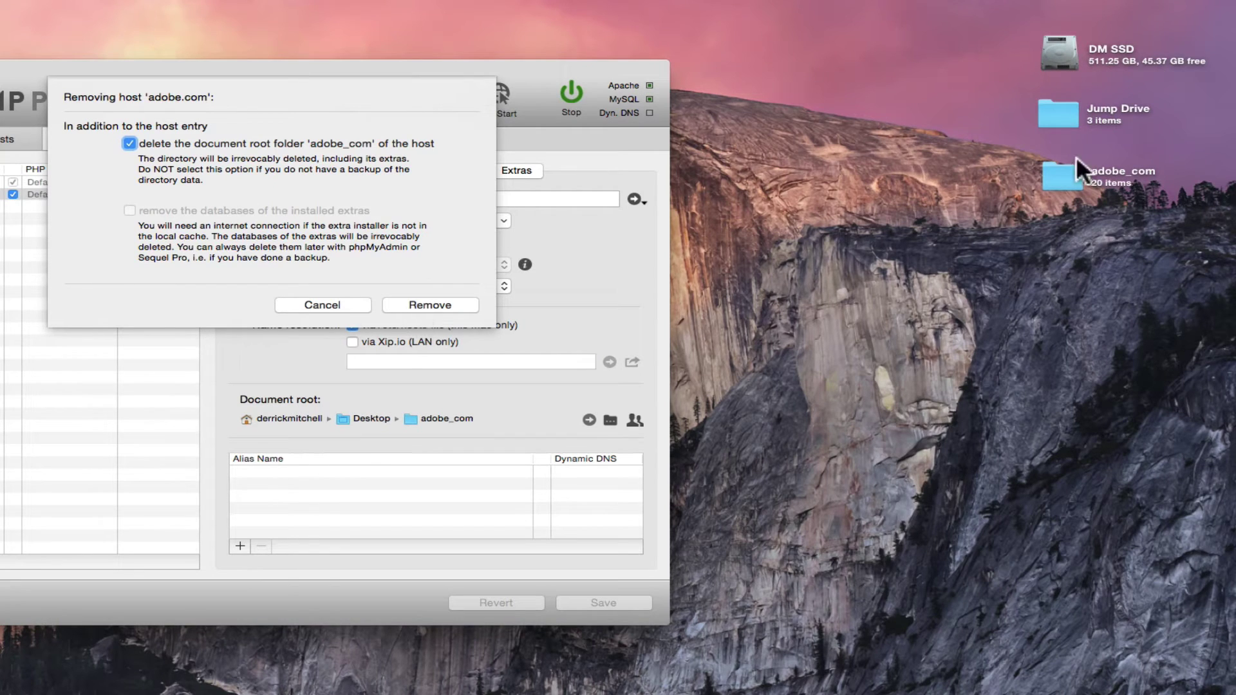
click(428, 305)
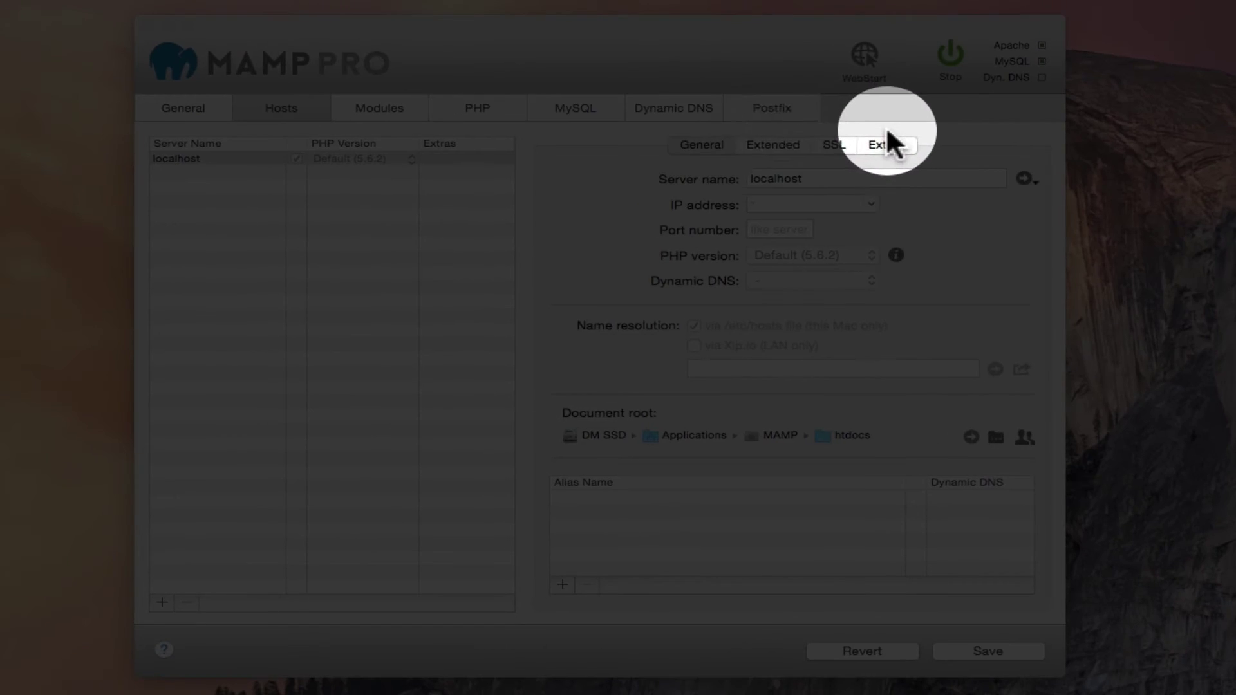
Open phpMyAdmin from MAMP PRO's MySQL settings and drop the adobe_com database
click(580, 108)
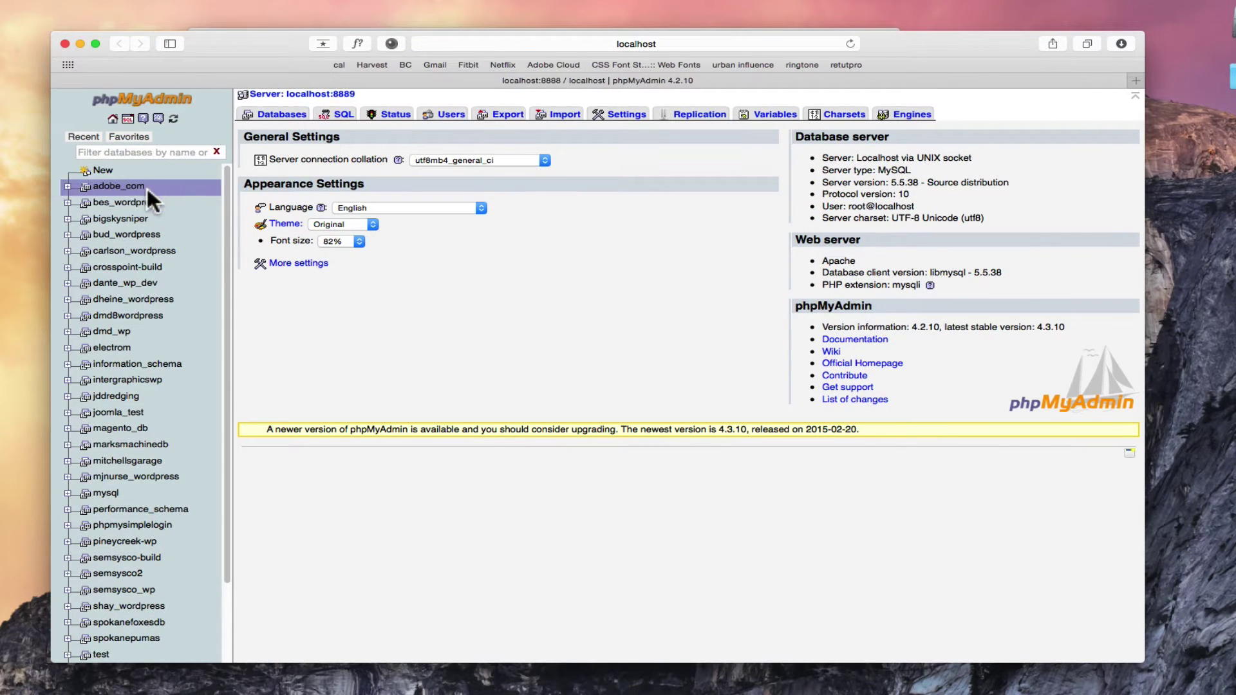
click(123, 187)
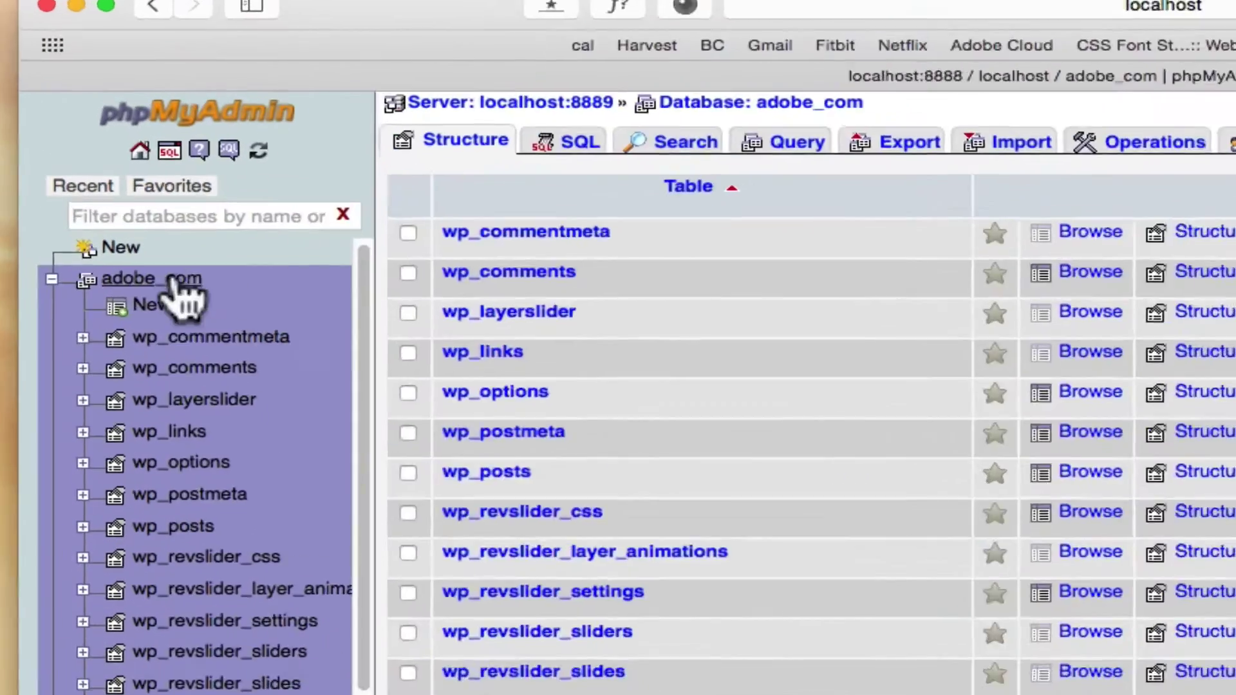
click(123, 132)
click(151, 165)
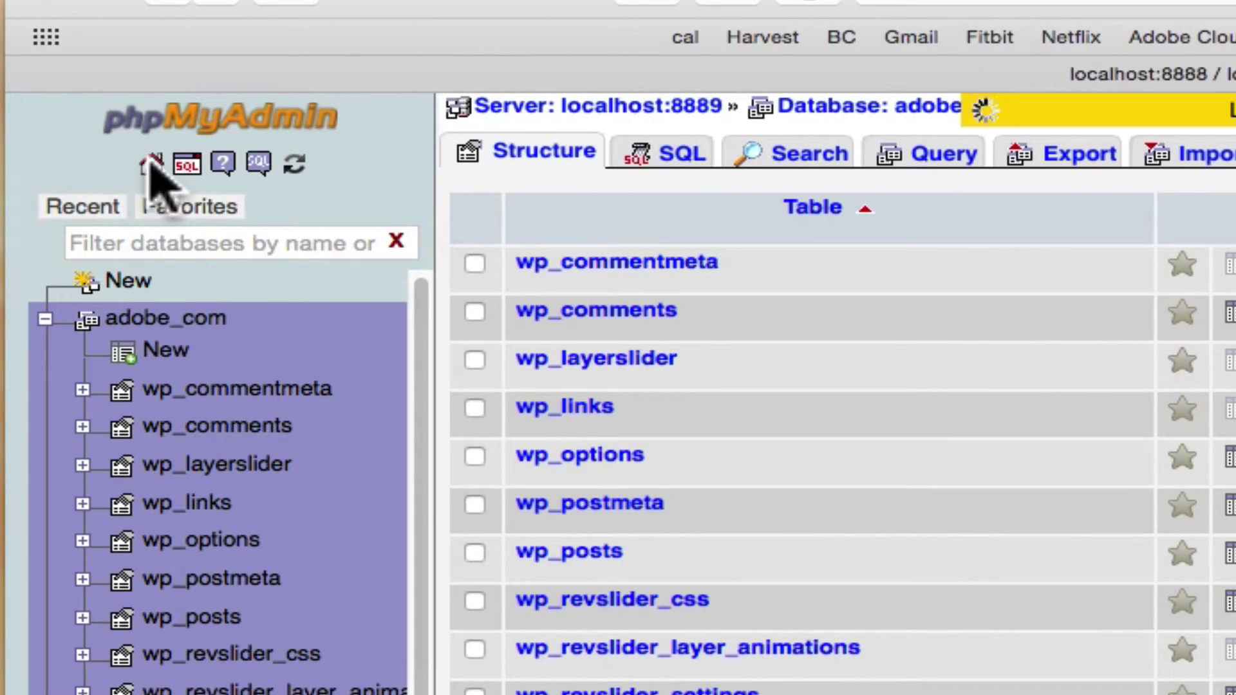
click(533, 155)
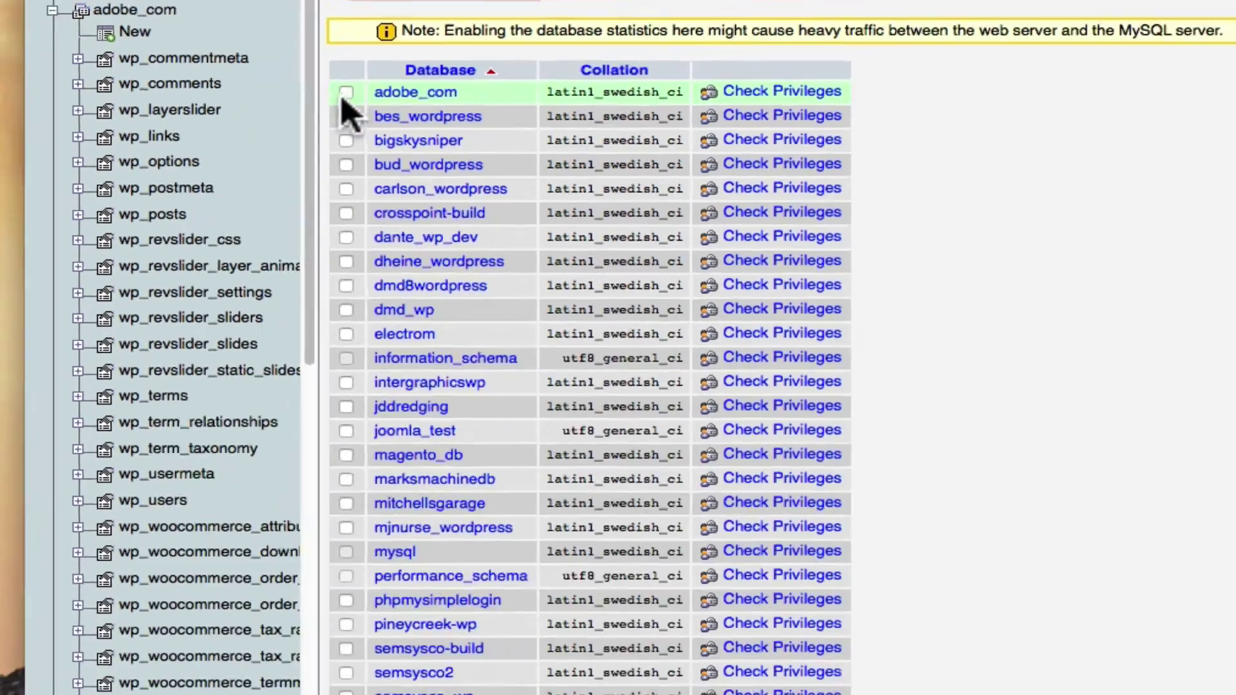
click(475, 438)
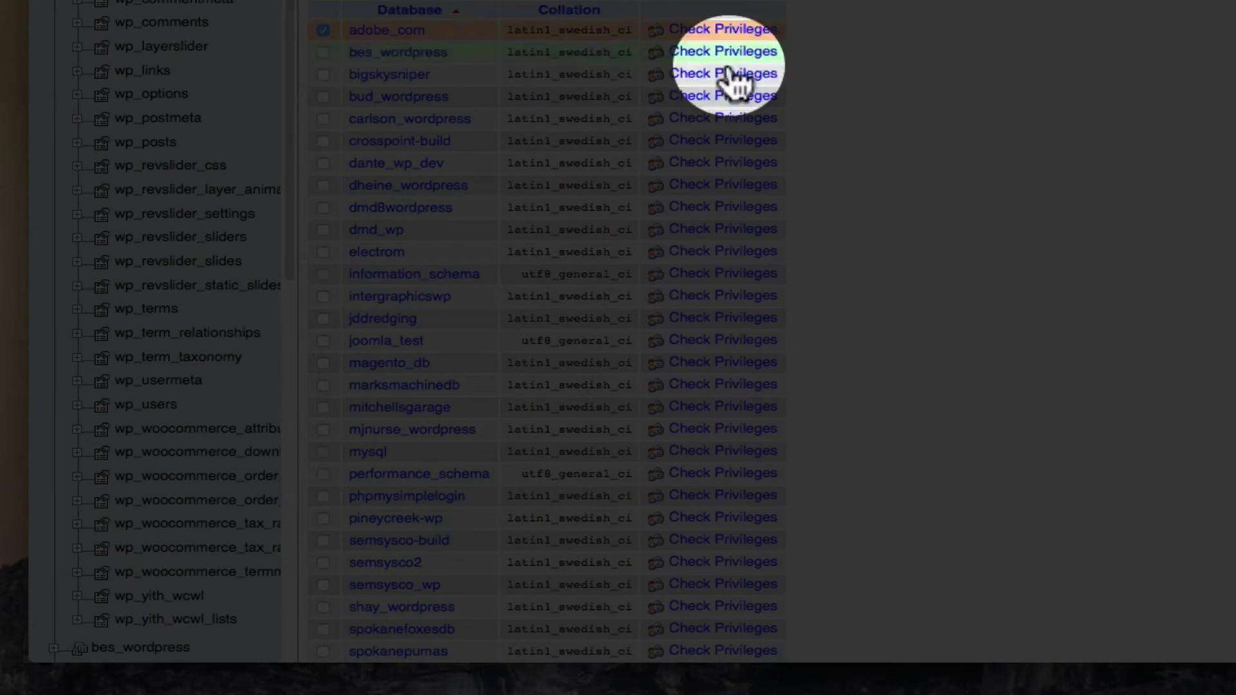
scroll(997, 129, down, 5)
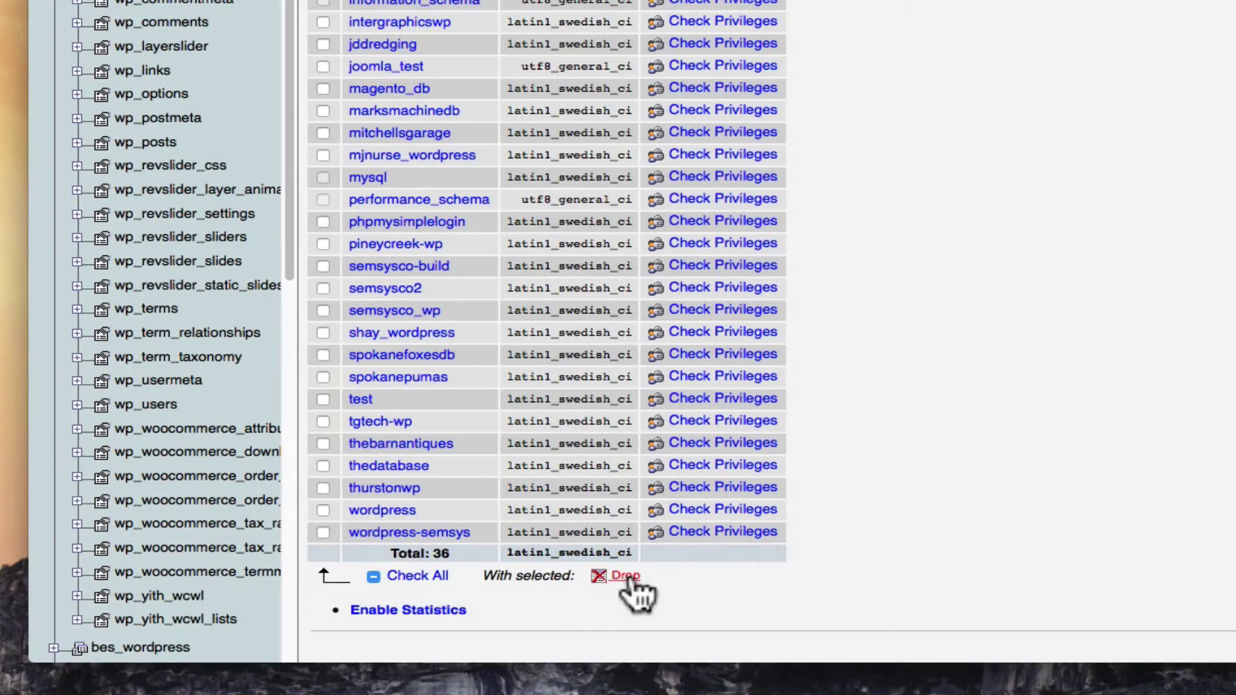
click(626, 576)
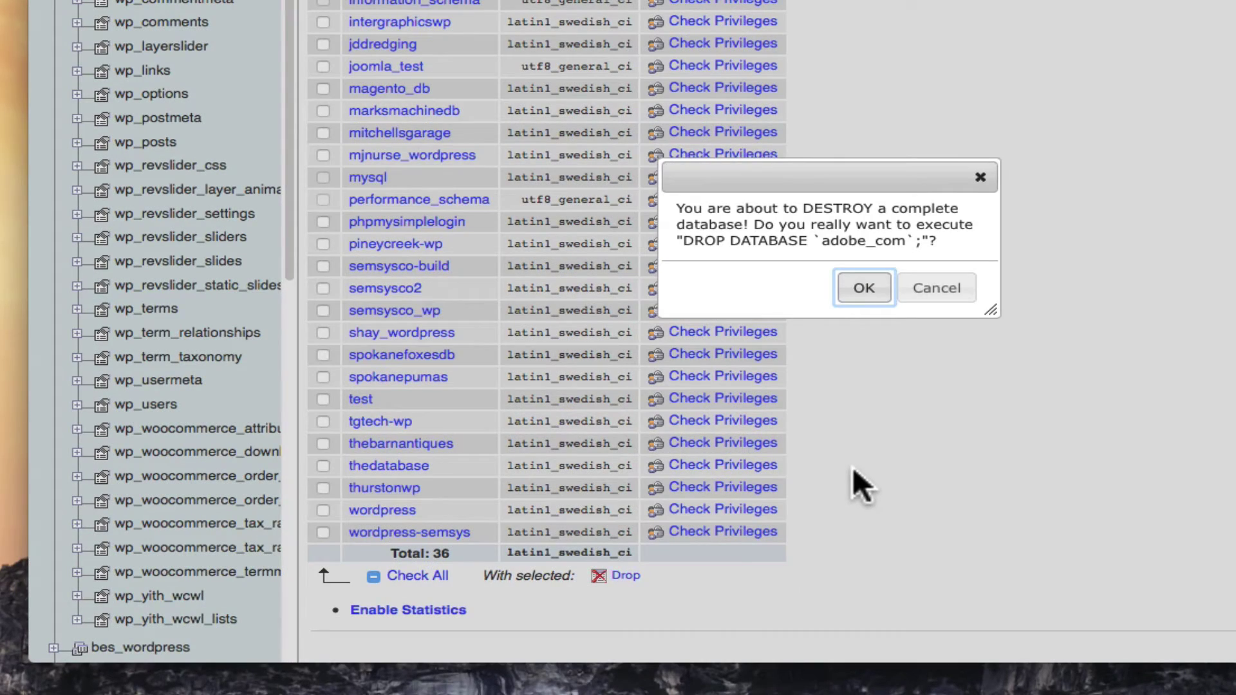
click(860, 291)
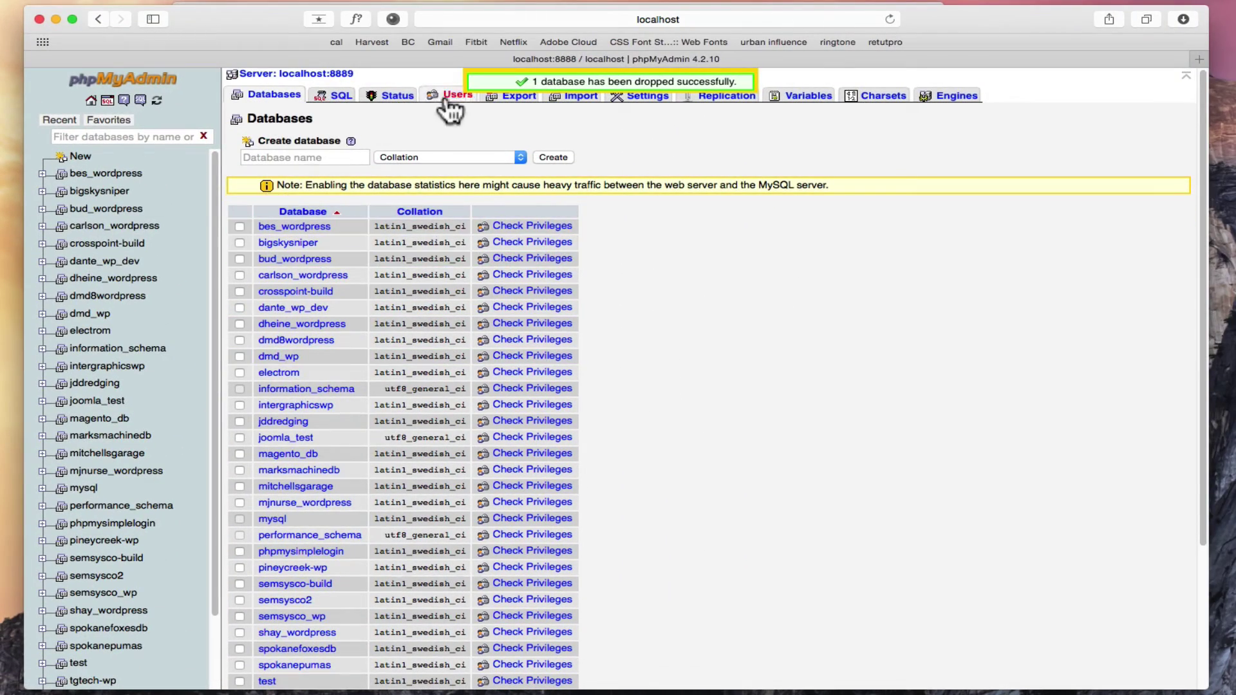
Remove the adobe_user database user, with the option to drop databases that have the same names as the users
click(91, 101)
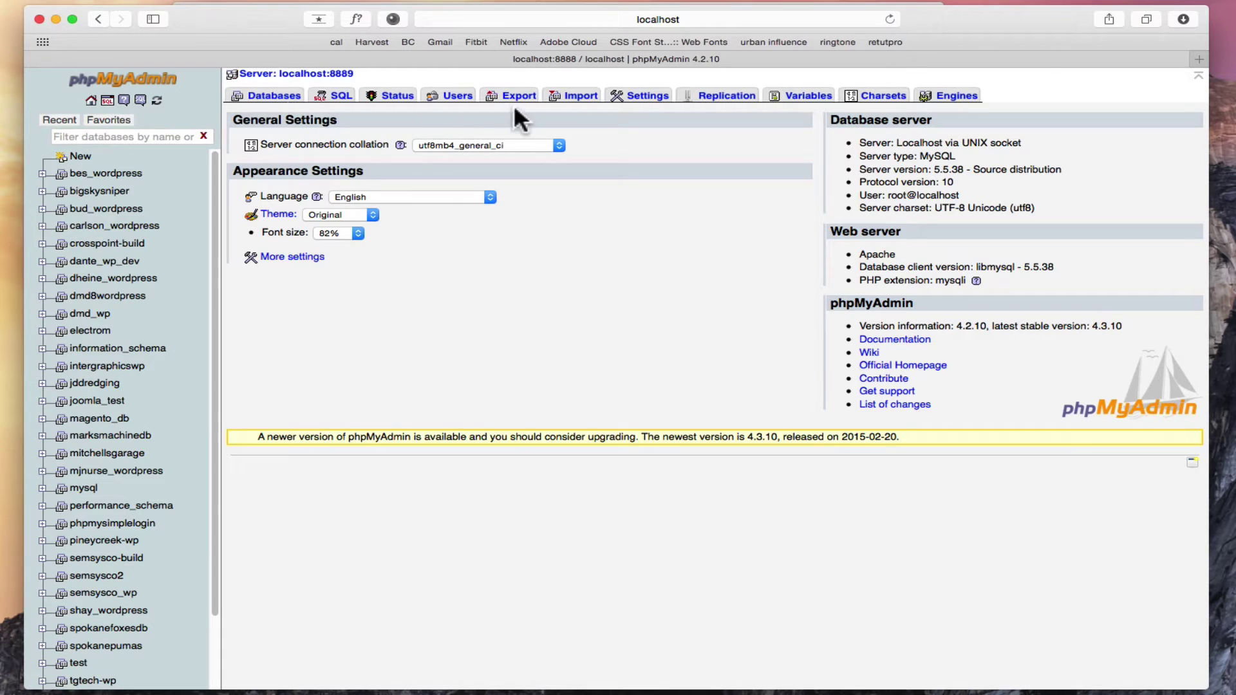
click(454, 97)
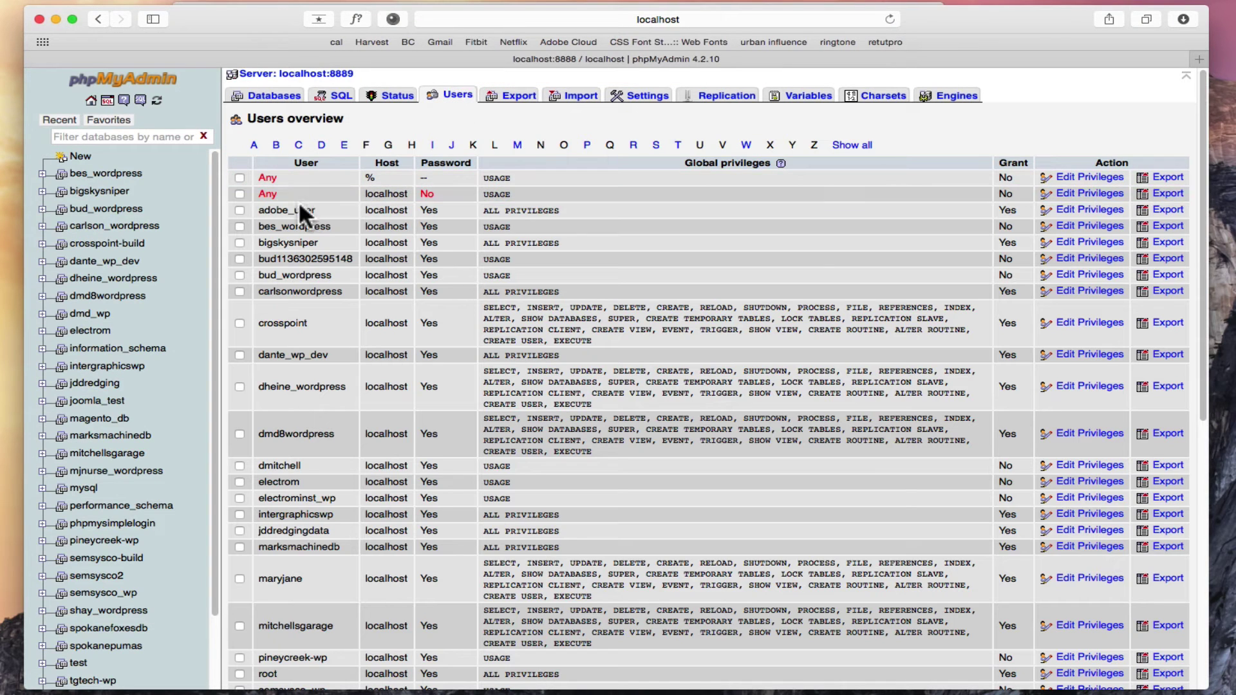
click(238, 210)
scroll(650, 239, down, 10)
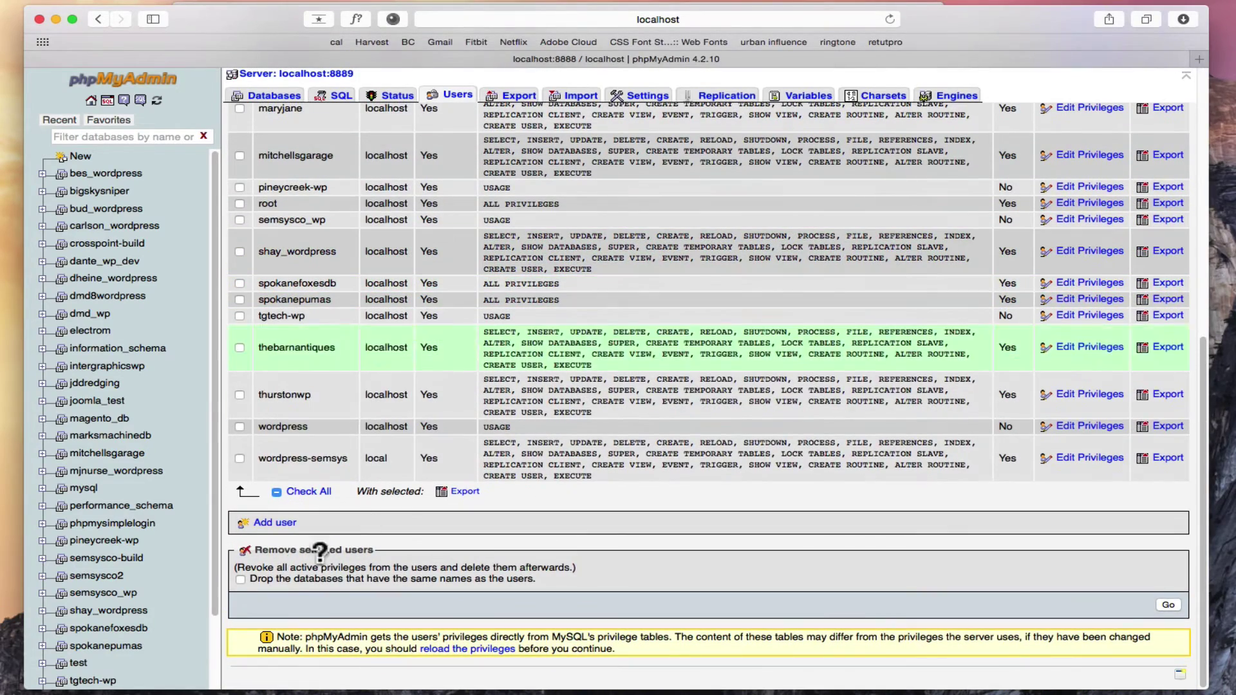
drag(236, 570, 266, 570)
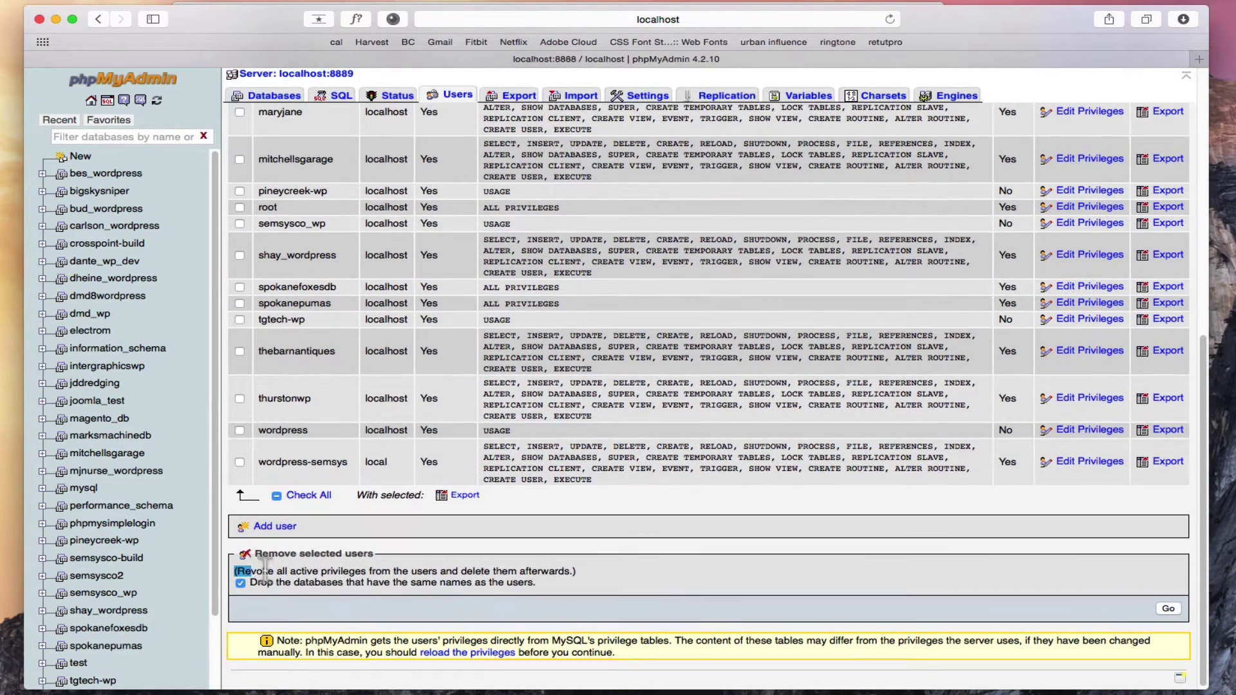
drag(370, 571, 495, 567)
drag(573, 570, 585, 574)
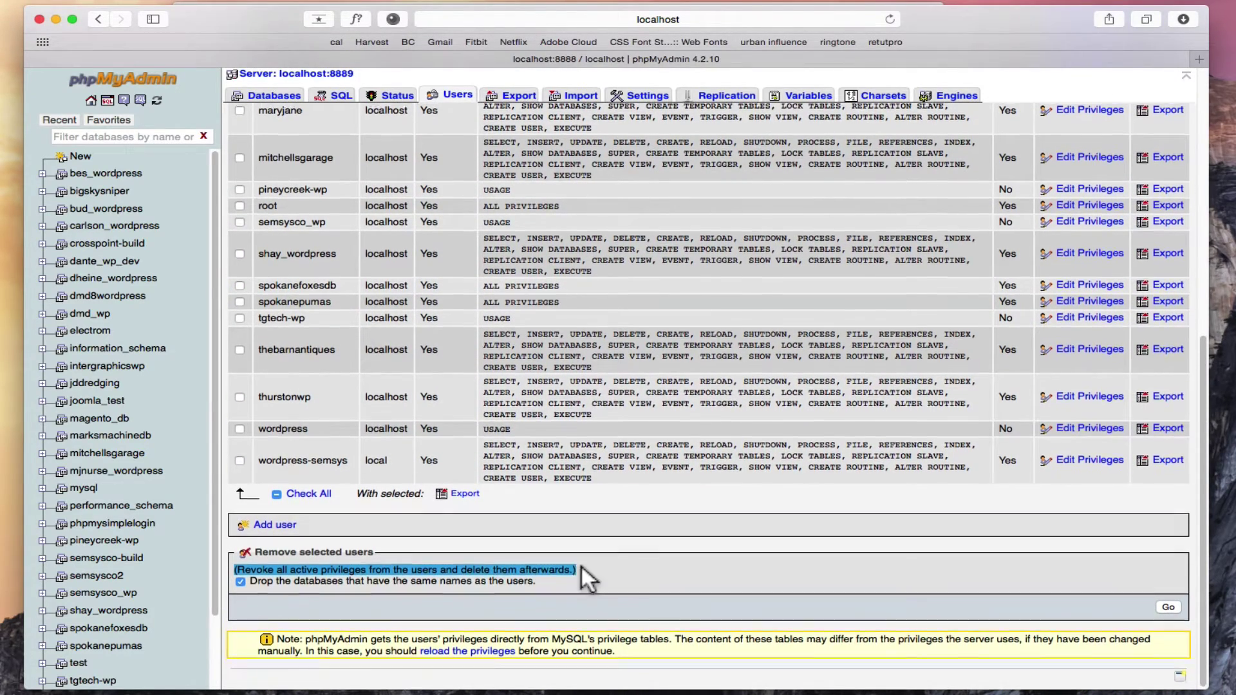
click(582, 571)
scroll(543, 574, up, 1)
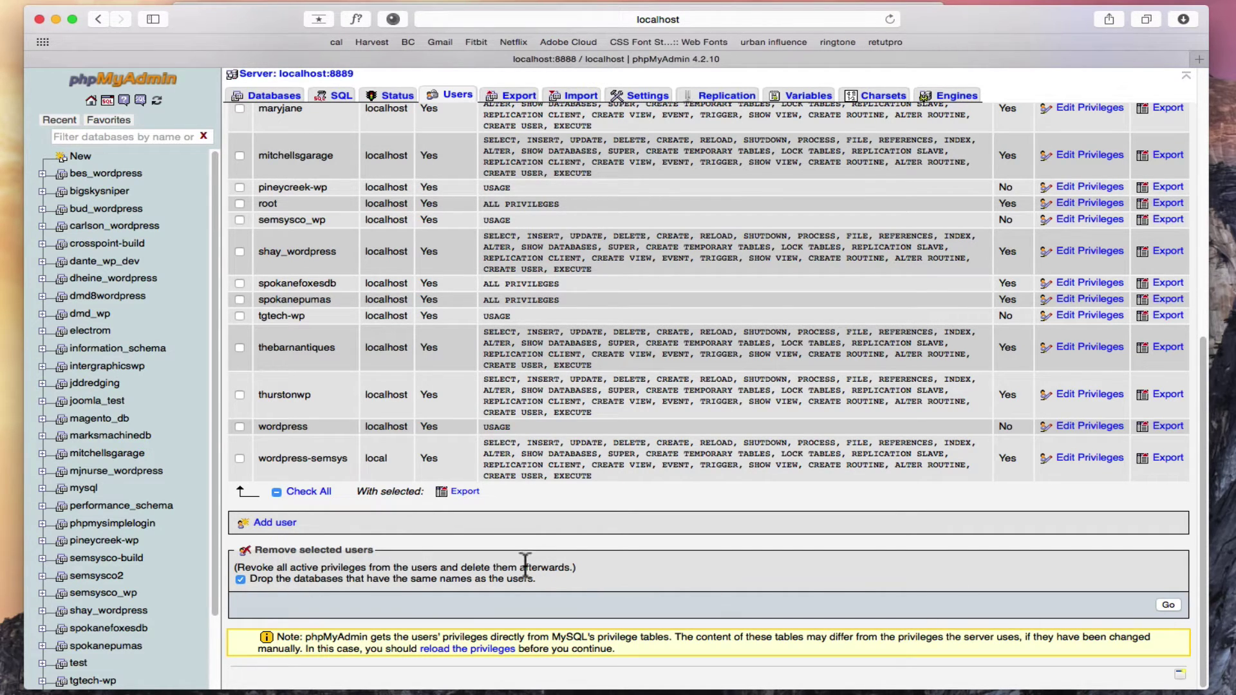
drag(520, 567, 409, 568)
click(409, 568)
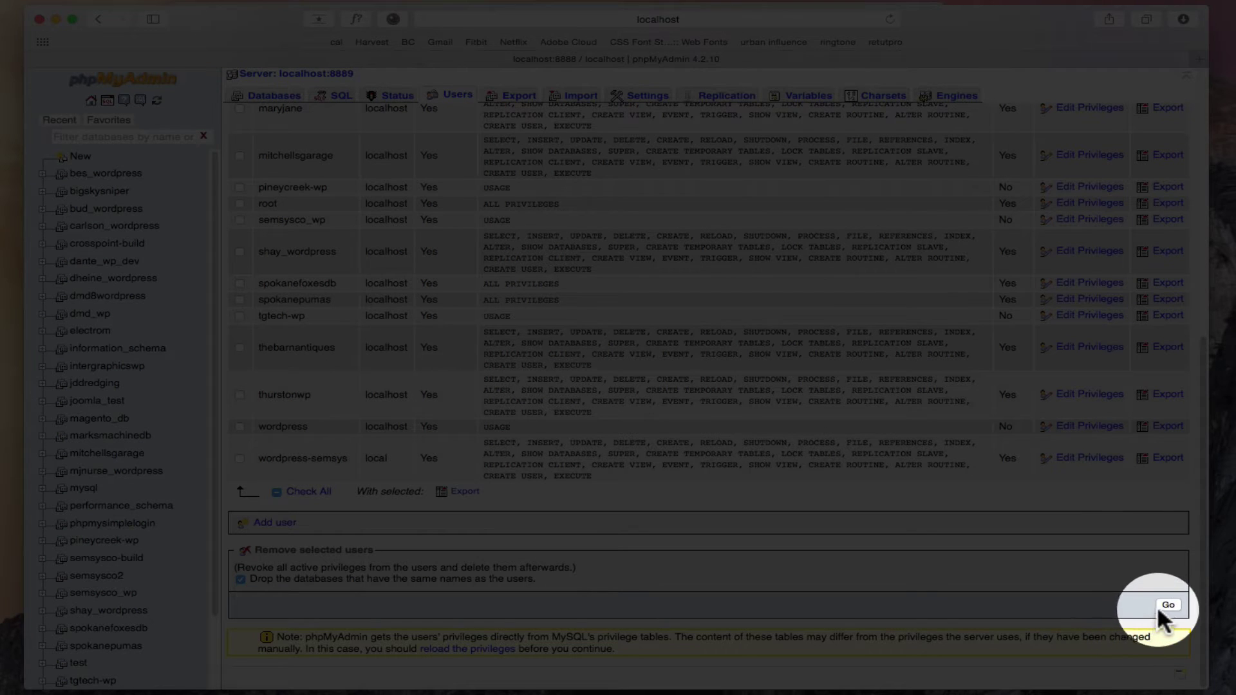
click(1167, 606)
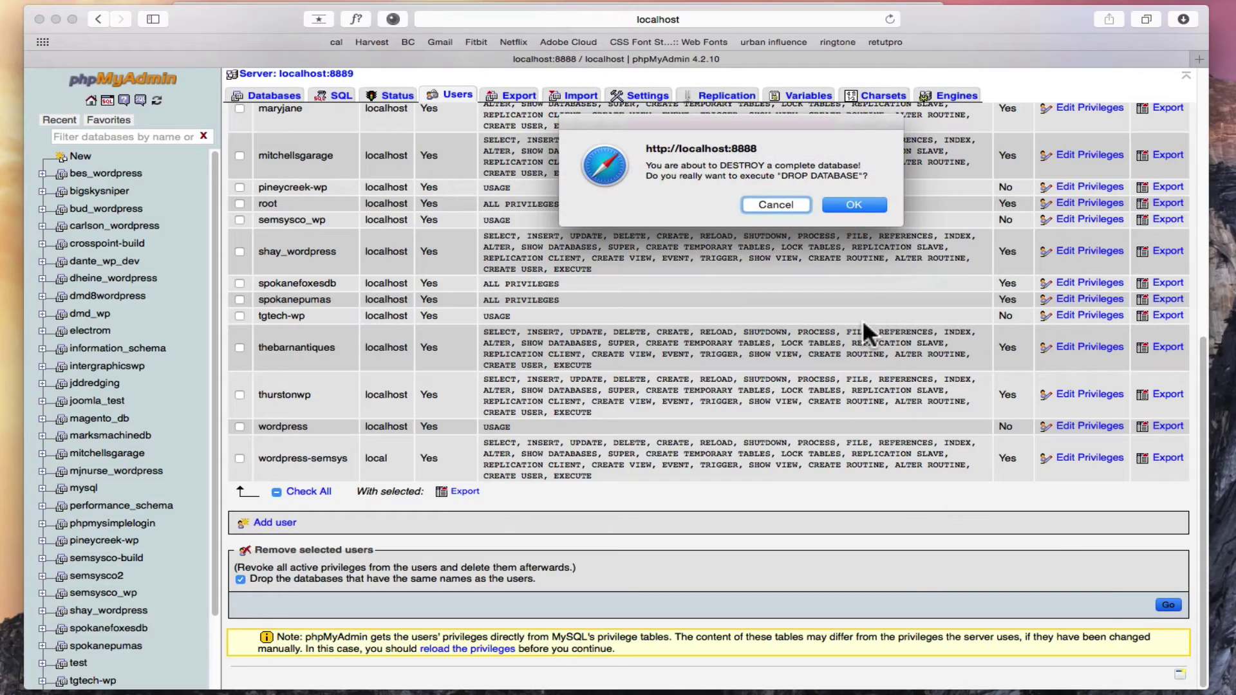
click(852, 201)
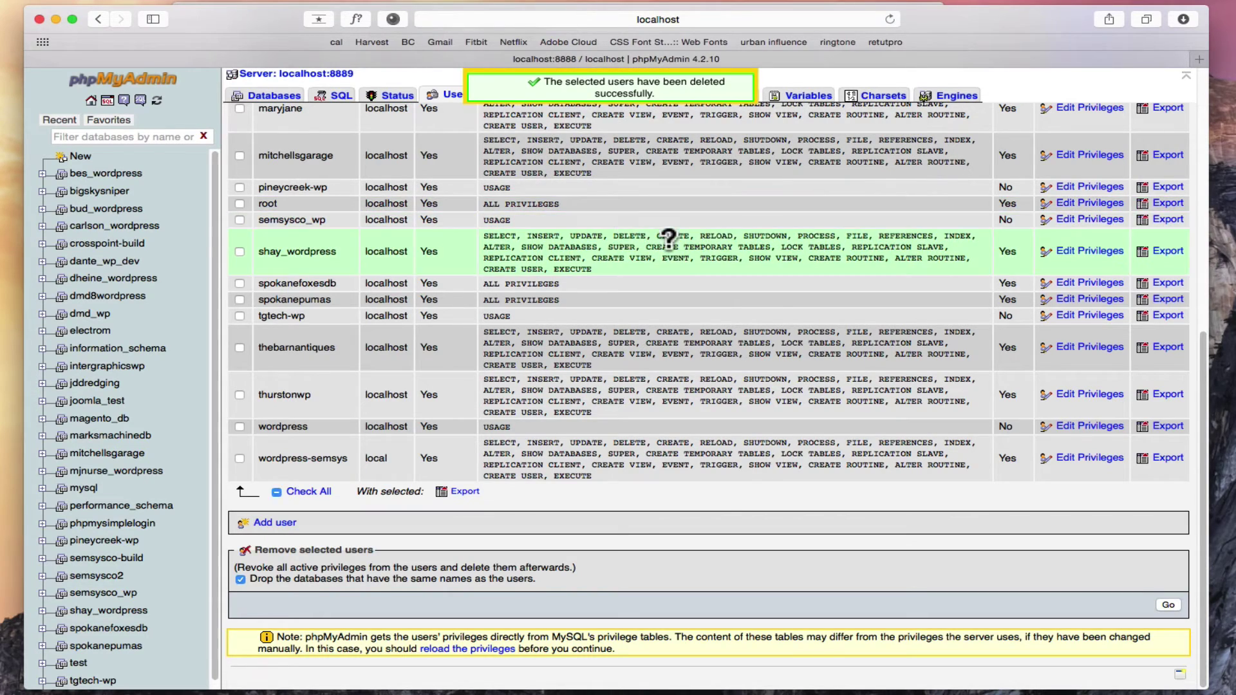
scroll(608, 265, up, 5)
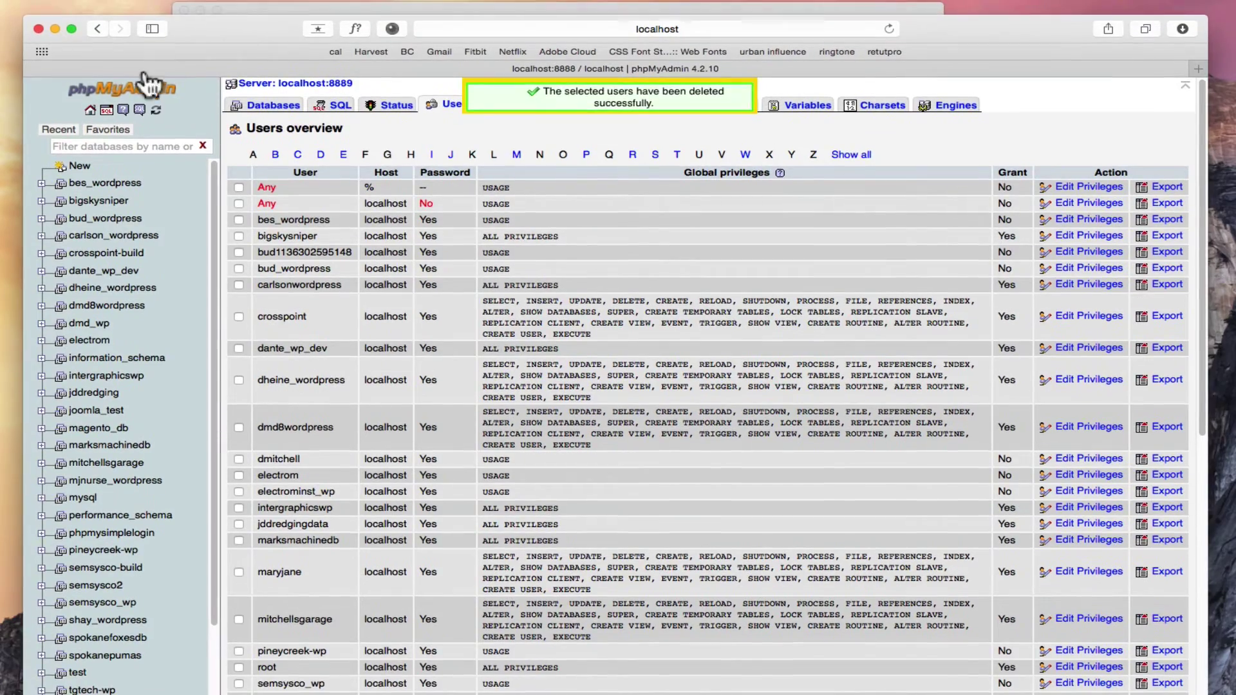
Close the phpMyAdmin browser window and the MAMP PRO window, and nudge the Jump Drive folder slightly on the desktop
click(38, 28)
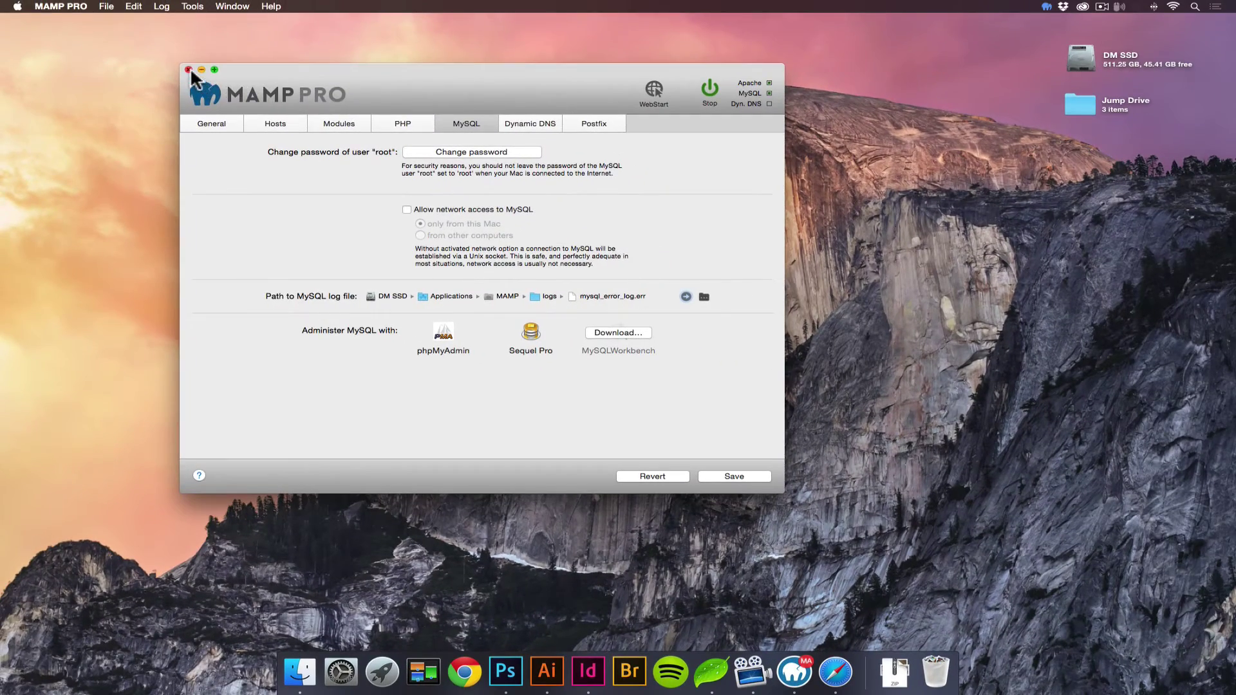
click(186, 38)
drag(1085, 103, 1084, 101)
click(973, 445)
Reopen the MAMP PRO main window and add a new host with the server name adobe.com
click(792, 669)
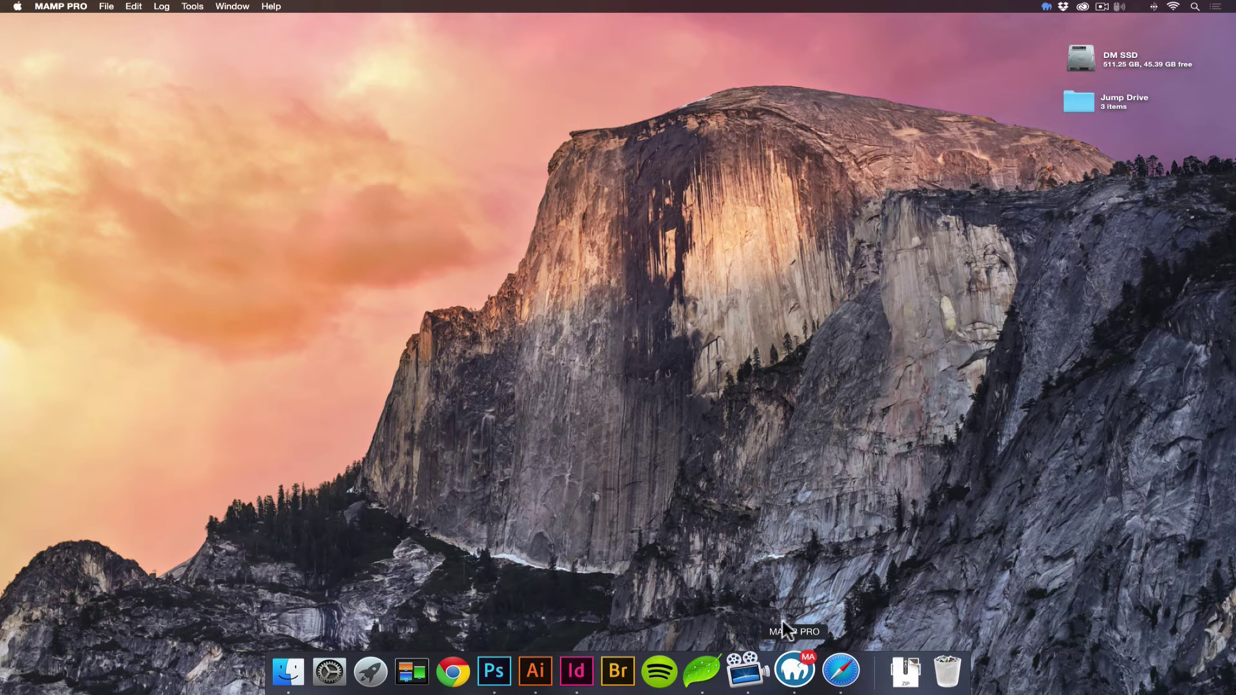
right_click(796, 682)
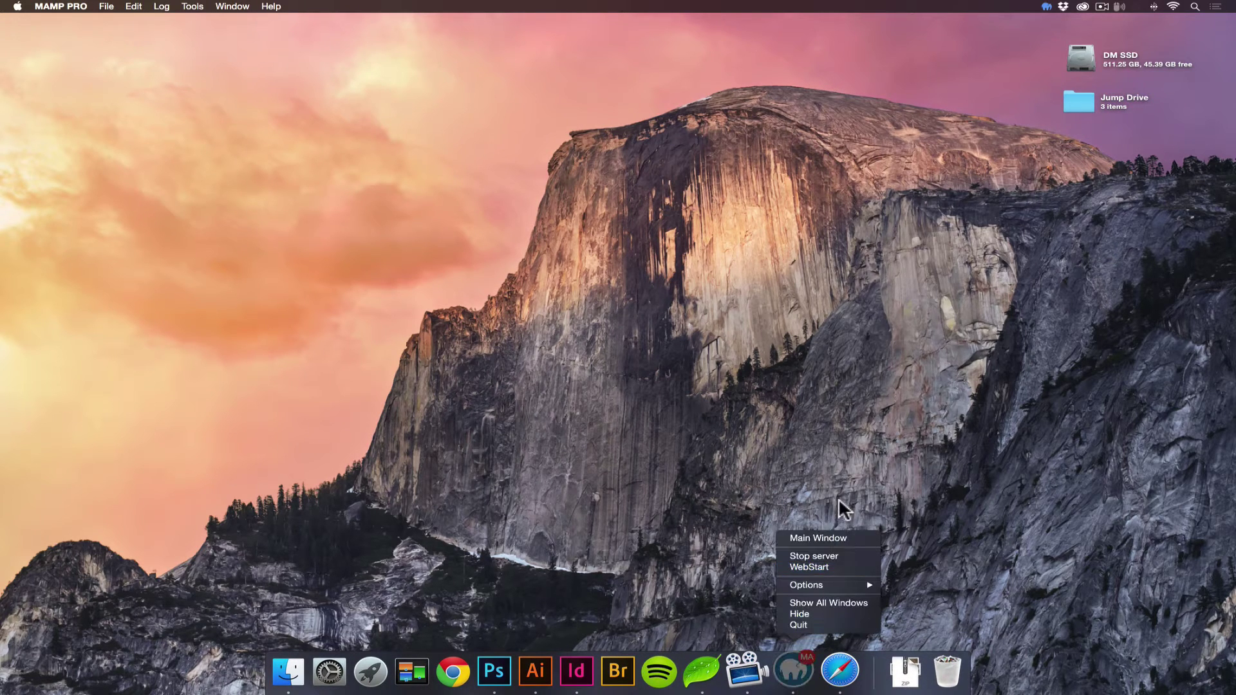
click(829, 539)
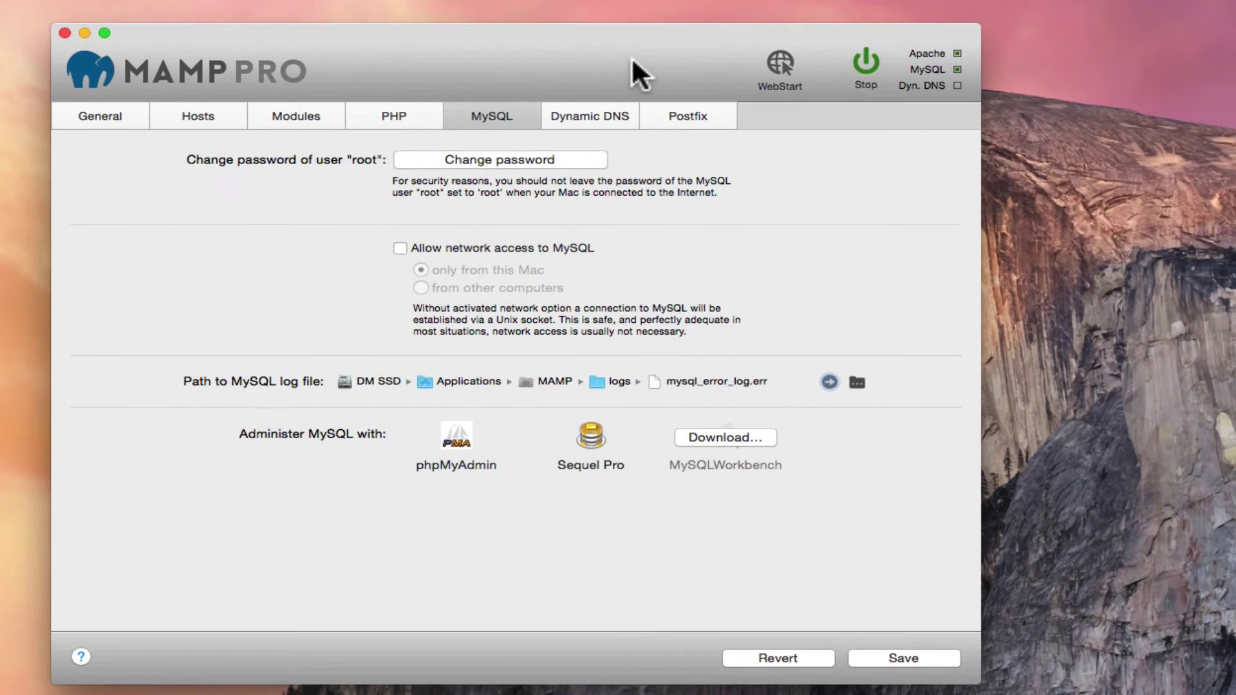
click(215, 111)
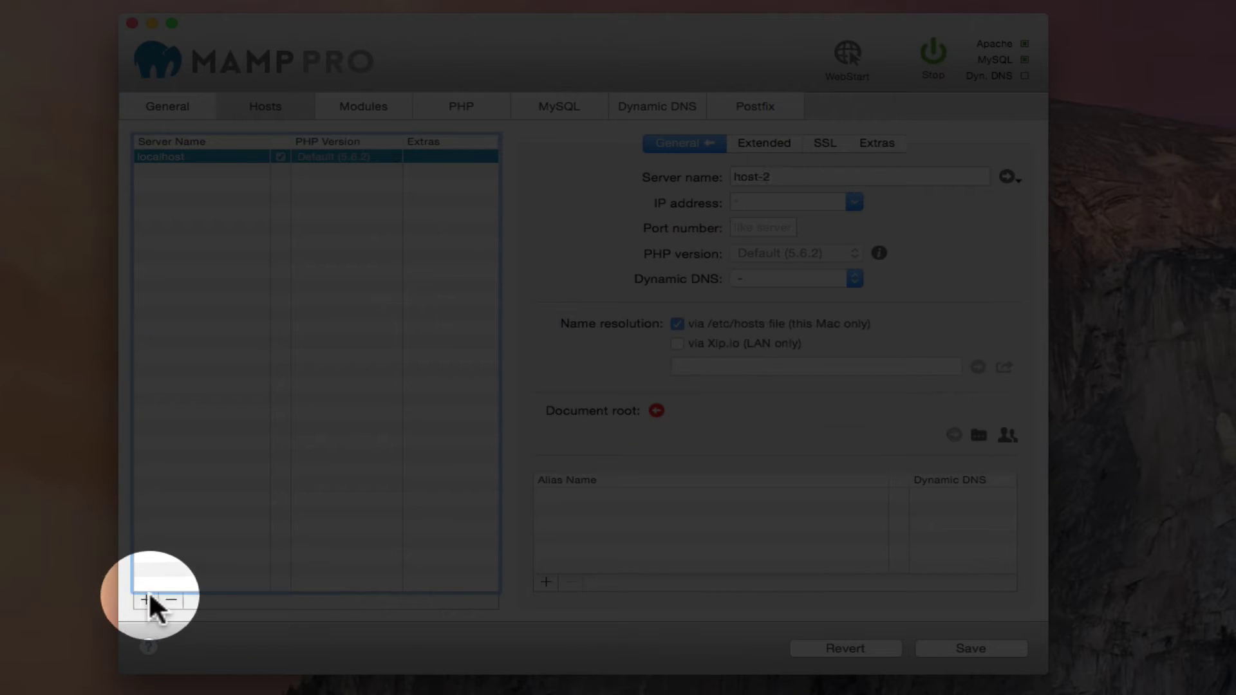
click(146, 600)
text(adobe.com)
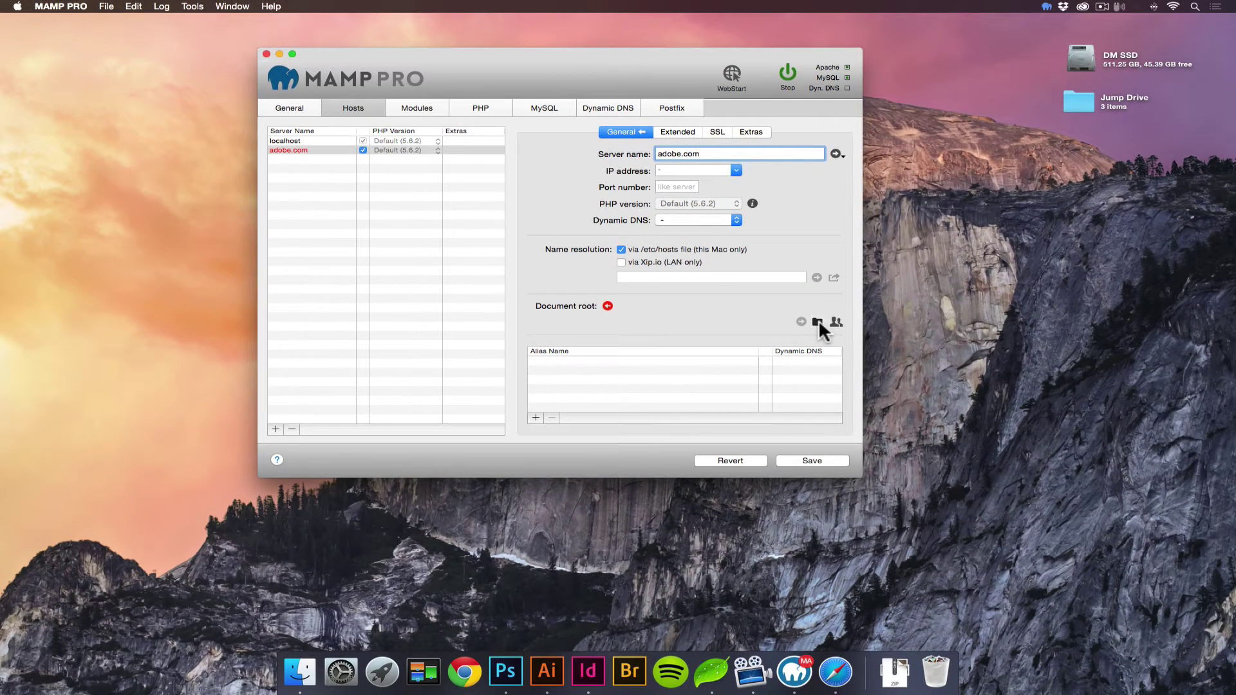
Set the adobe.com host's document root to the adobe_com folder in Desktop/Jump Drive, save, and restart the servers
click(818, 320)
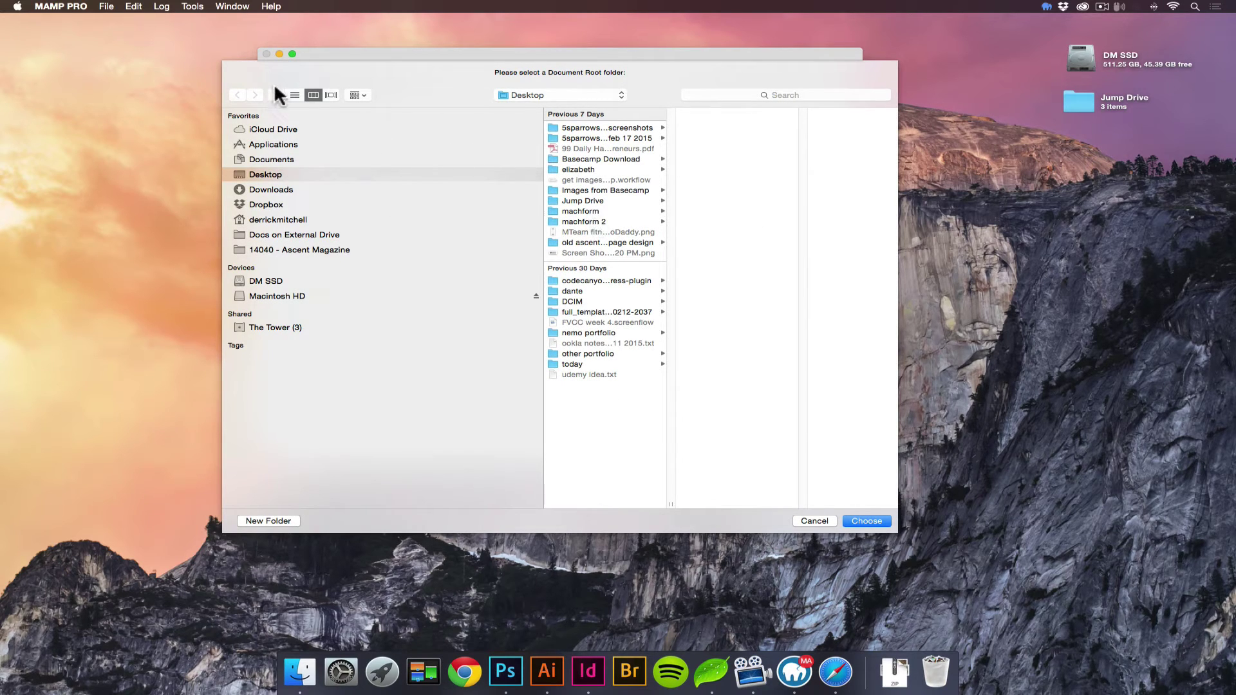
click(575, 200)
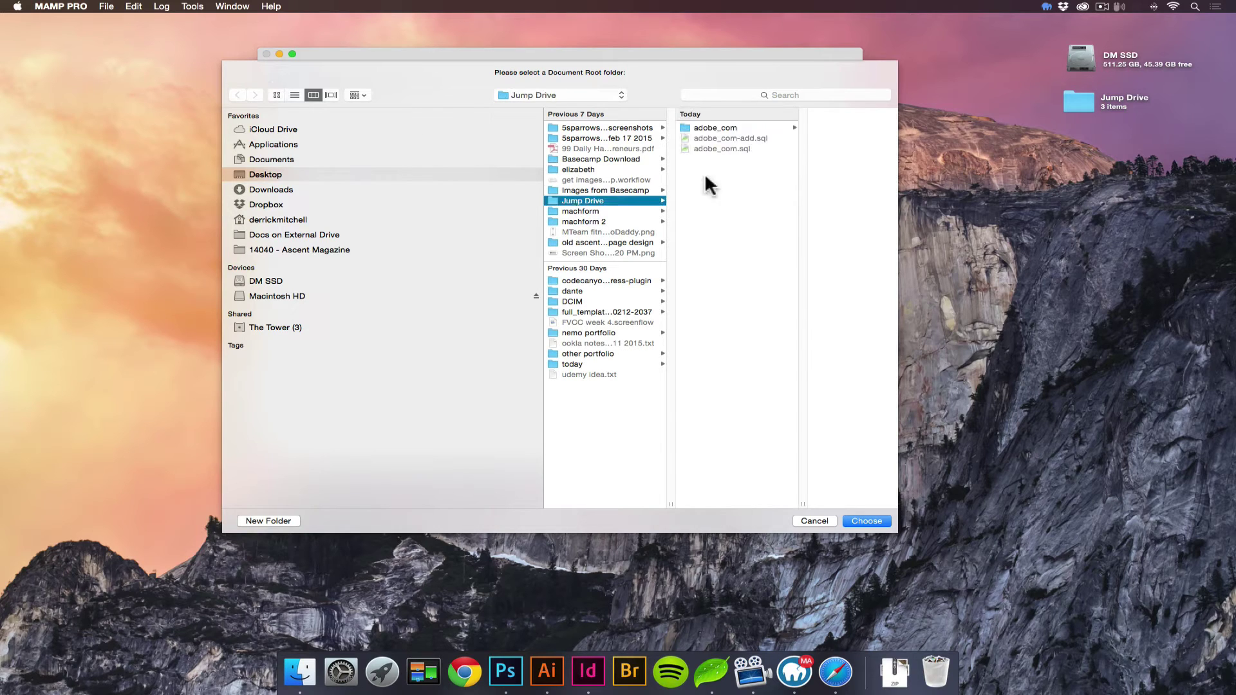
click(742, 126)
click(864, 520)
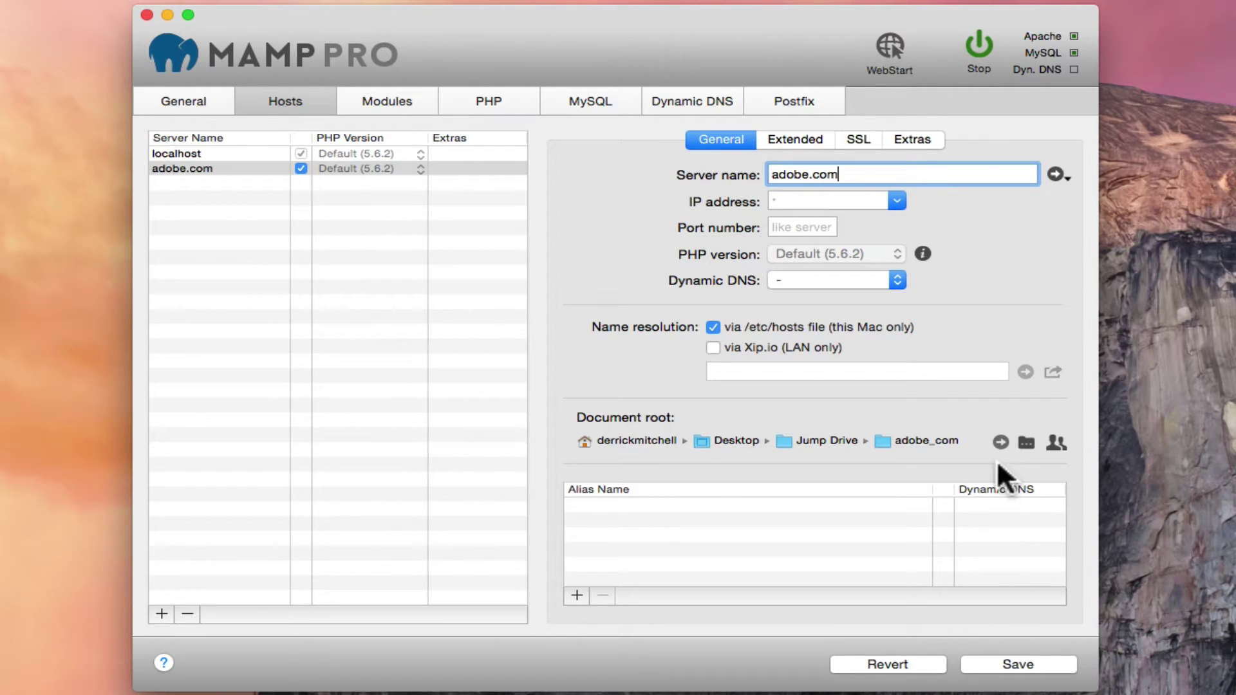
click(1020, 665)
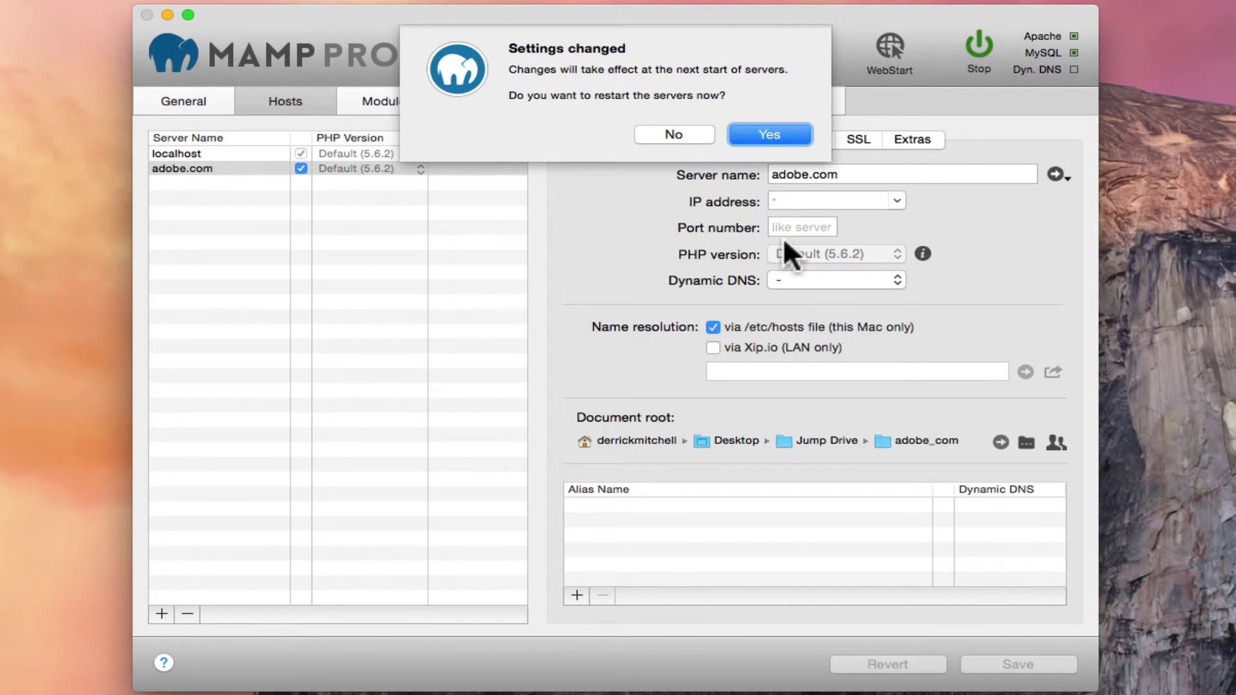
click(790, 134)
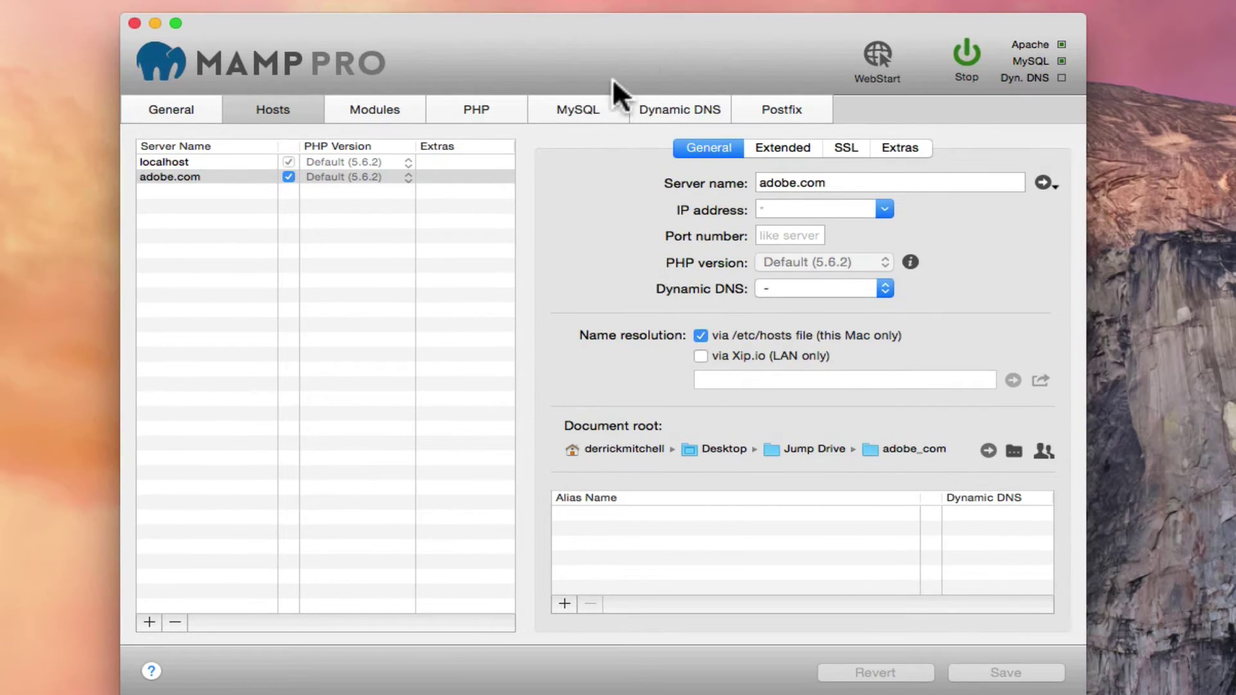
Open phpMyAdmin from MAMP PRO's MySQL settings and open the Jump Drive desktop folder in a Finder window
click(585, 99)
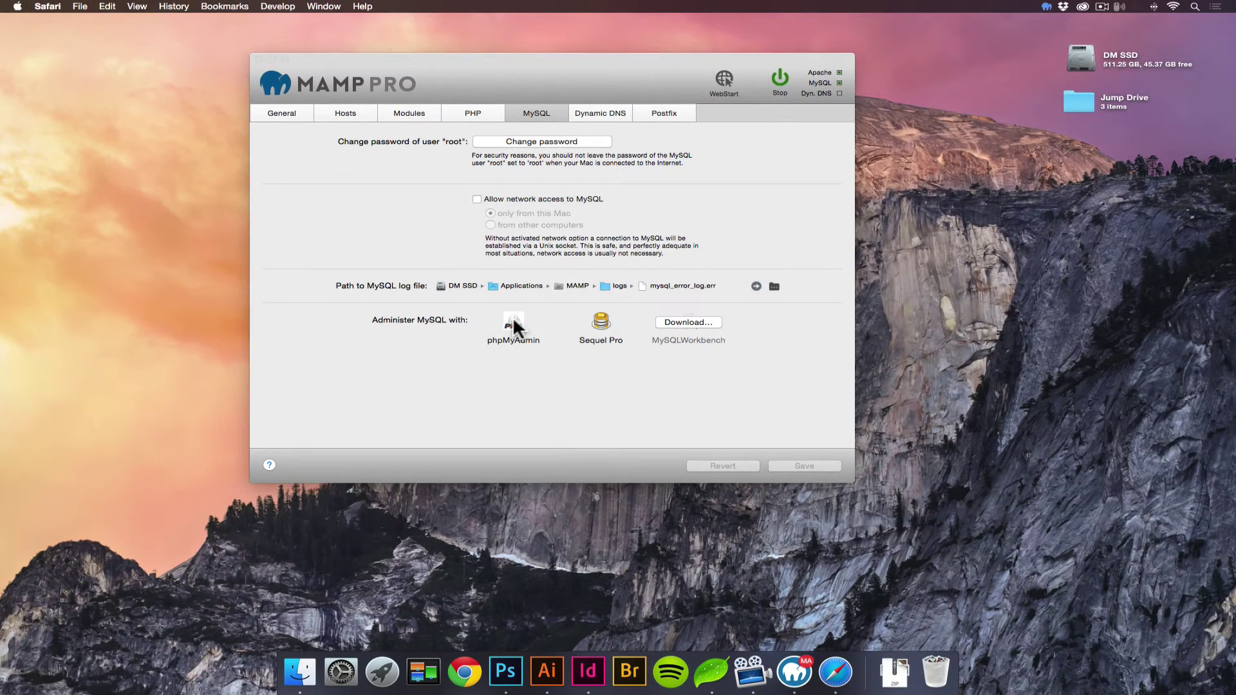
click(541, 441)
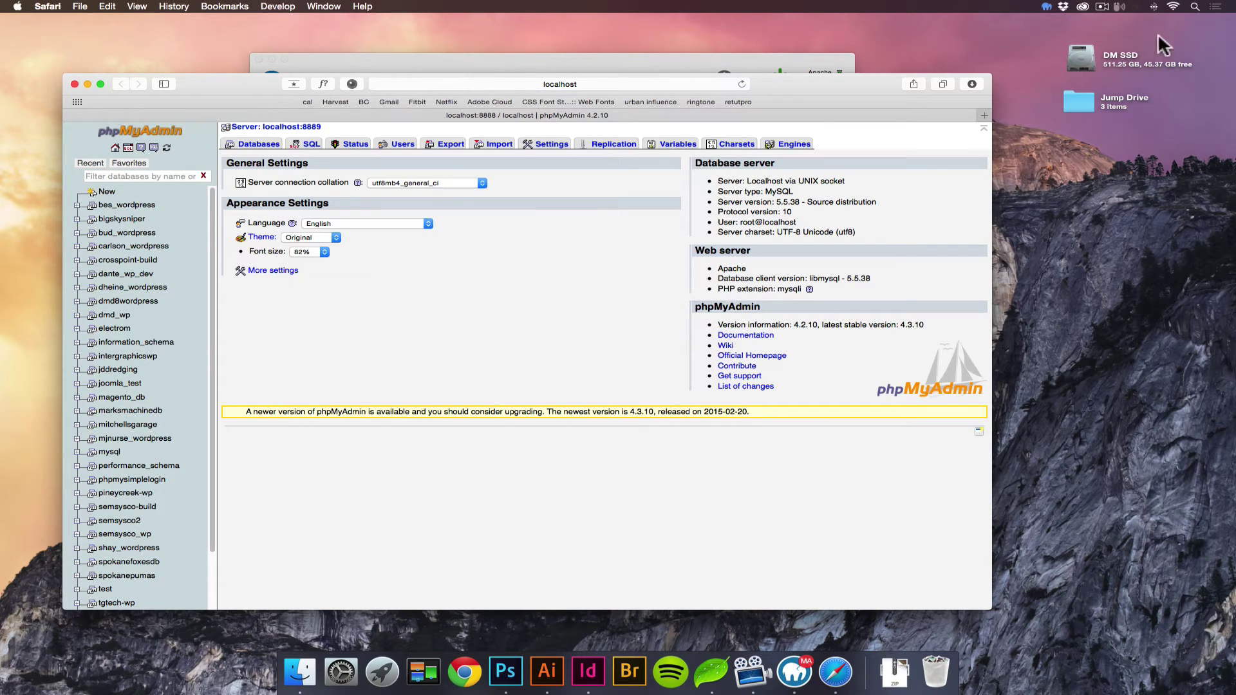
double_click(1079, 104)
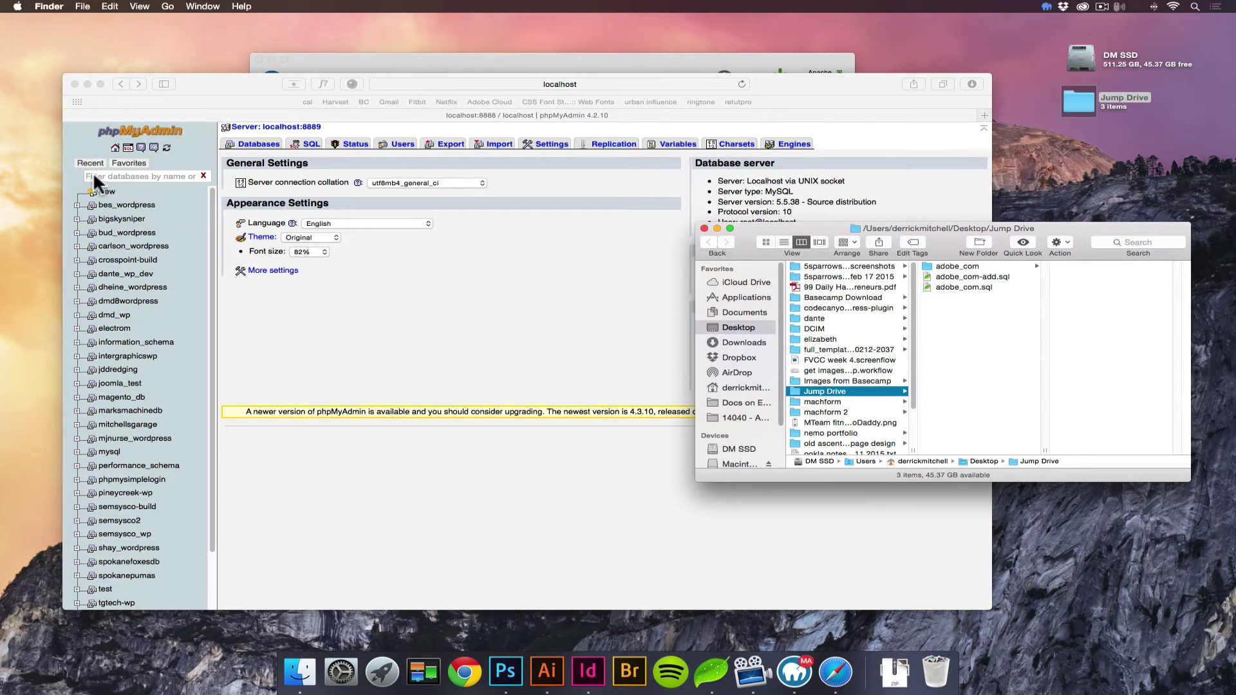
Create a new database named adobe-no-add in phpMyAdmin, leaving the collation at its default
click(115, 147)
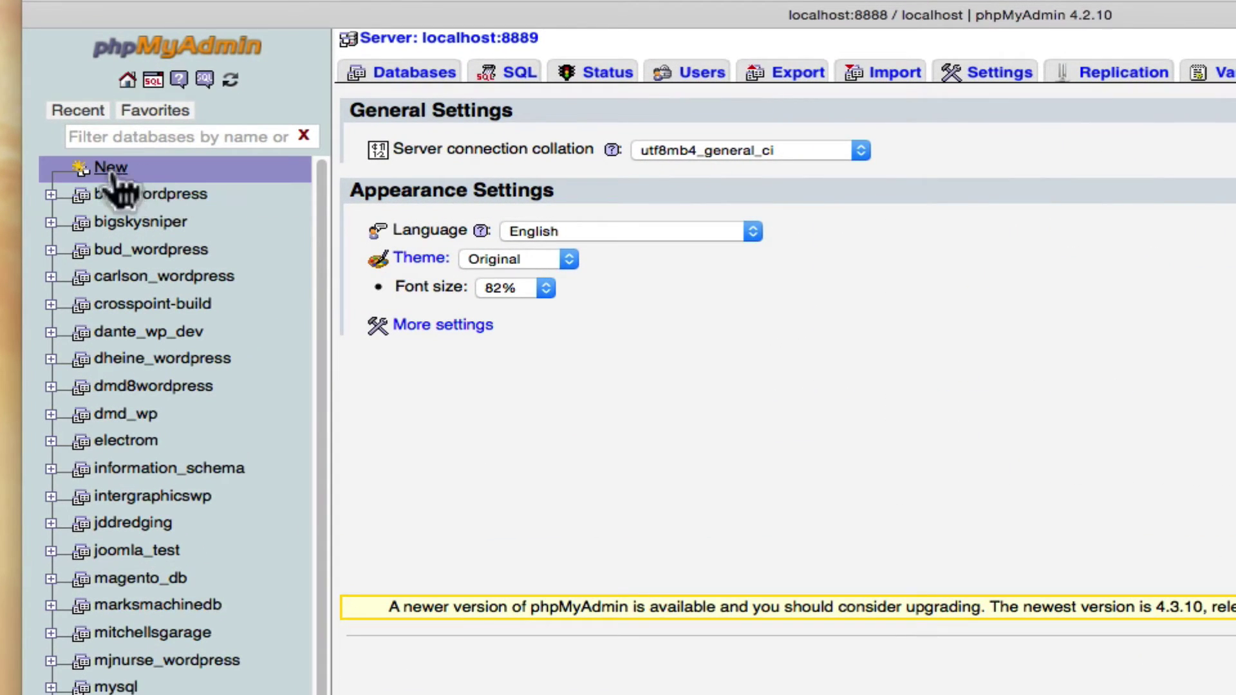
click(111, 169)
click(459, 169)
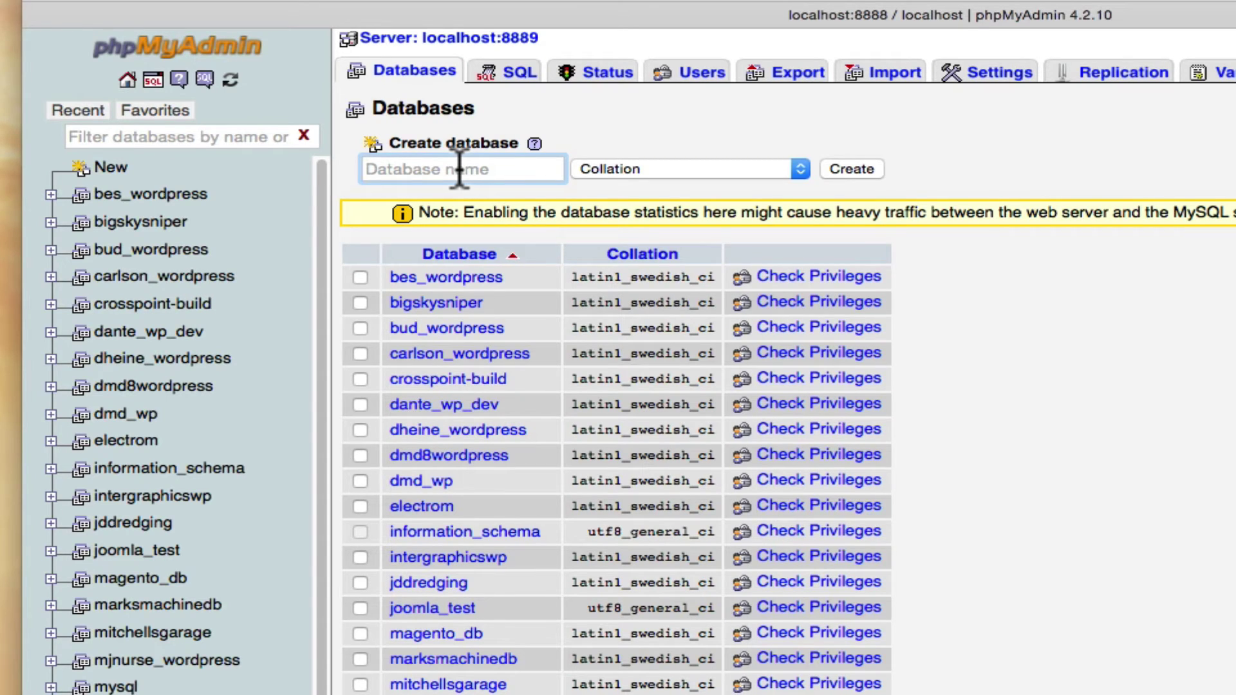
text(adobe-)
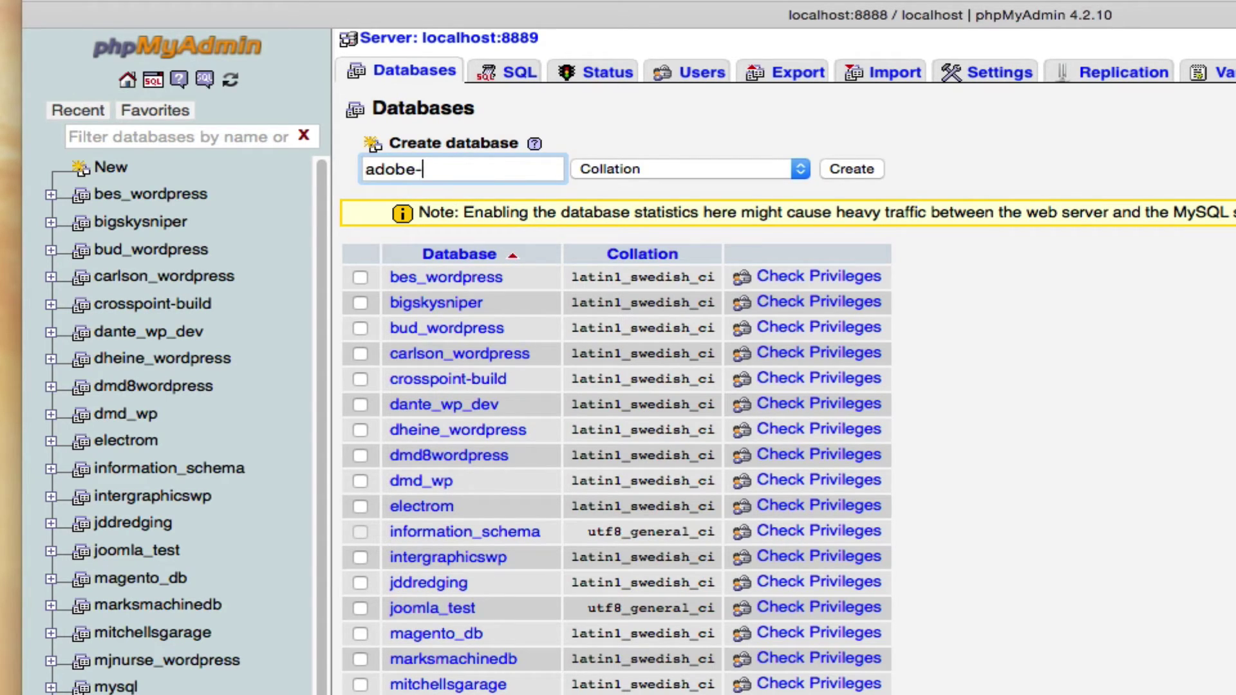
text(no-add)
click(848, 168)
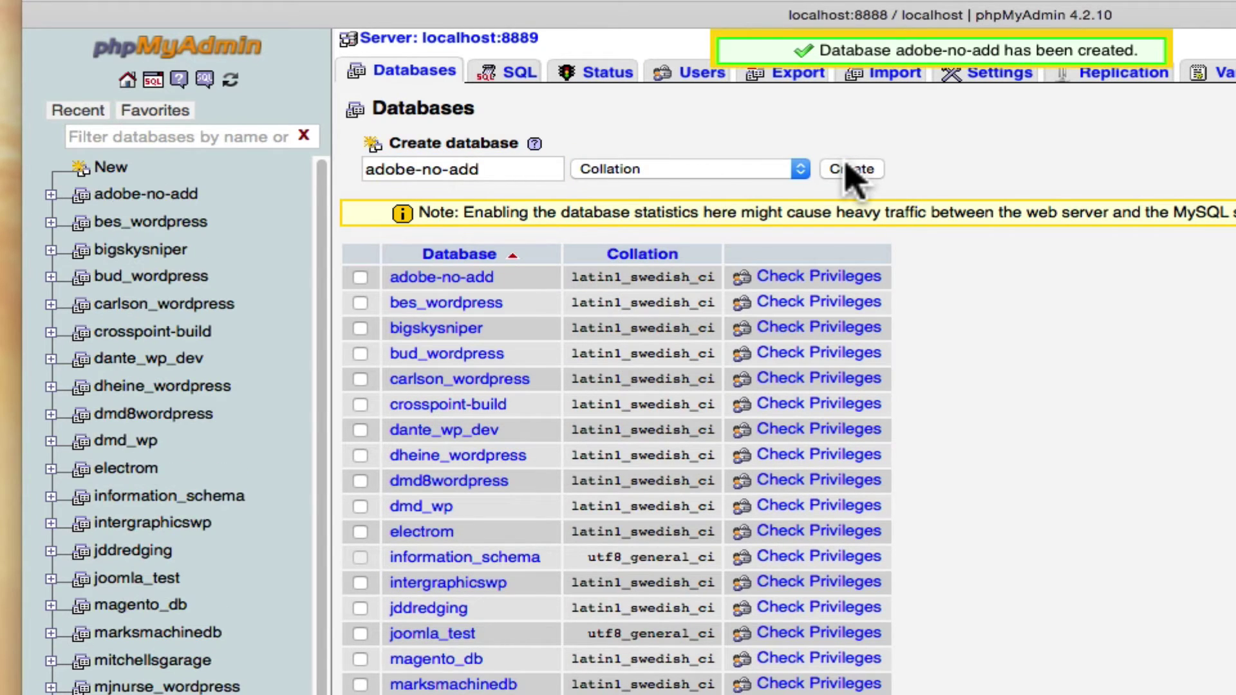
Import adobe_com.sql from the Jump Drive folder into the adobe-no-add database, keeping the default SQL import options
click(175, 199)
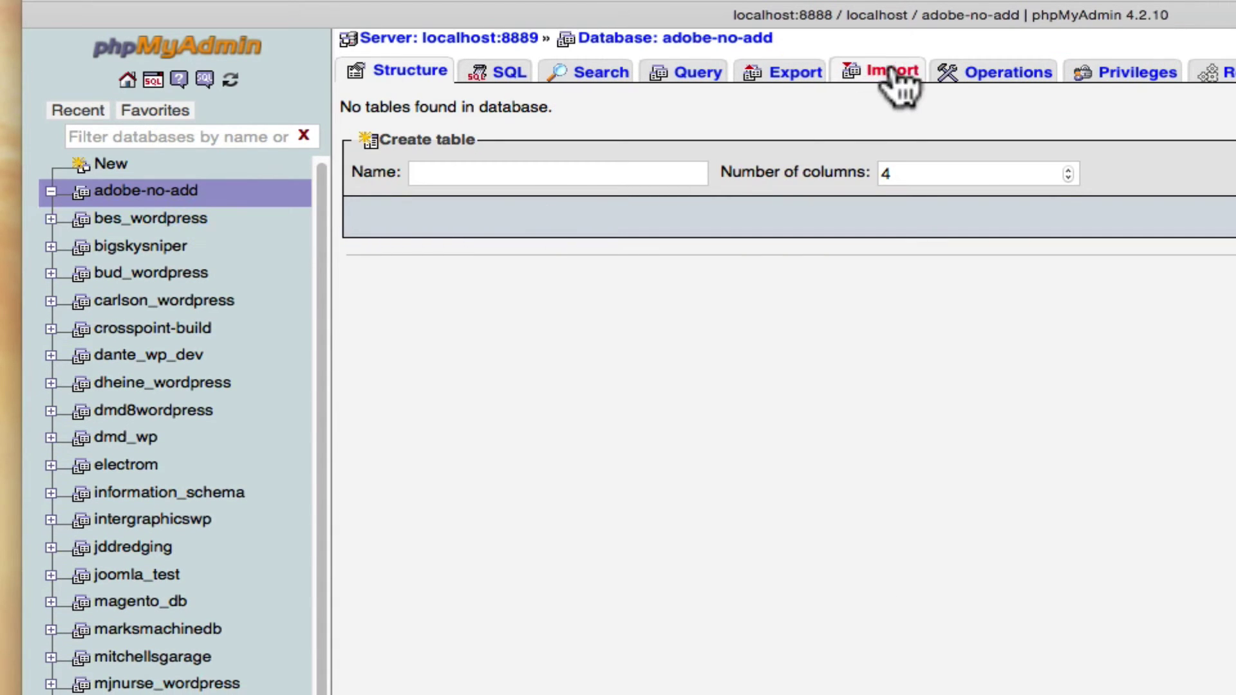
click(895, 72)
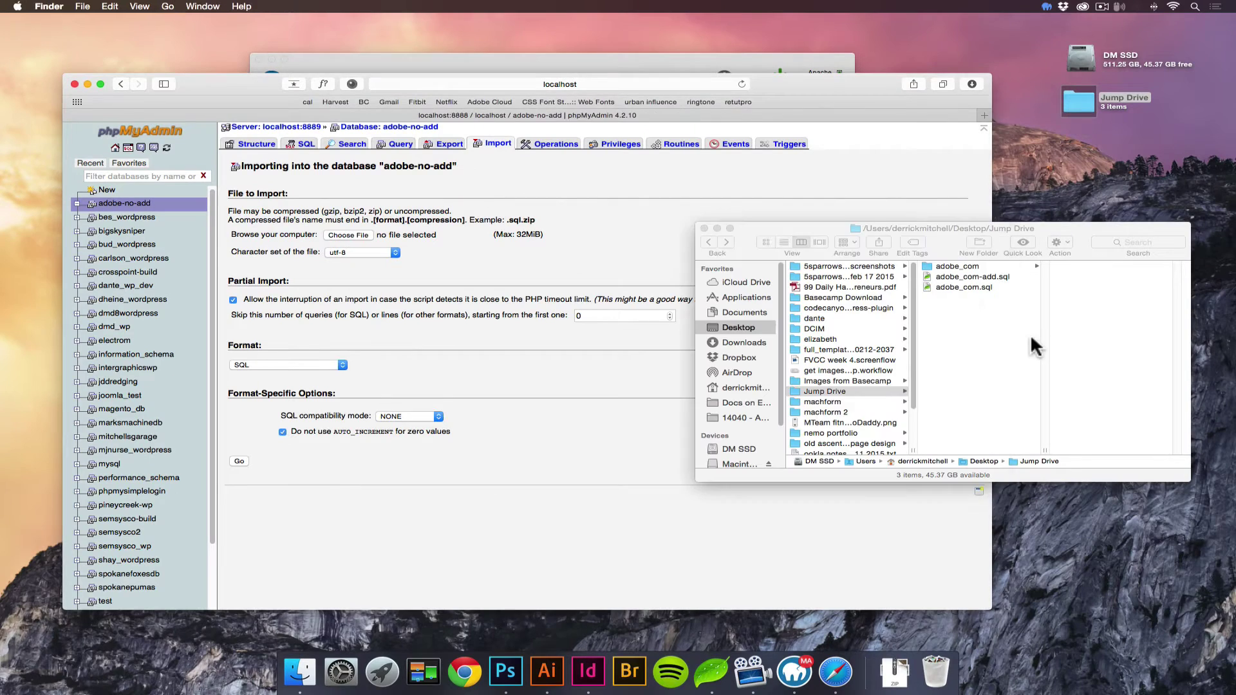
click(1030, 338)
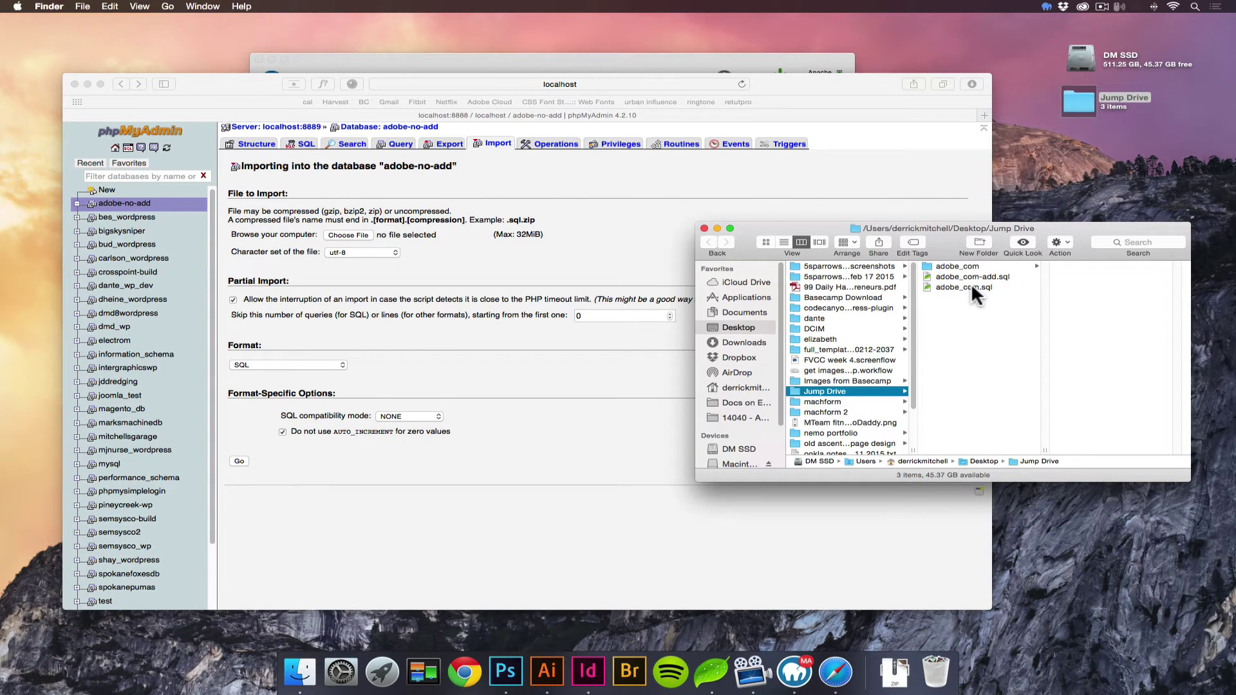
drag(973, 288, 350, 233)
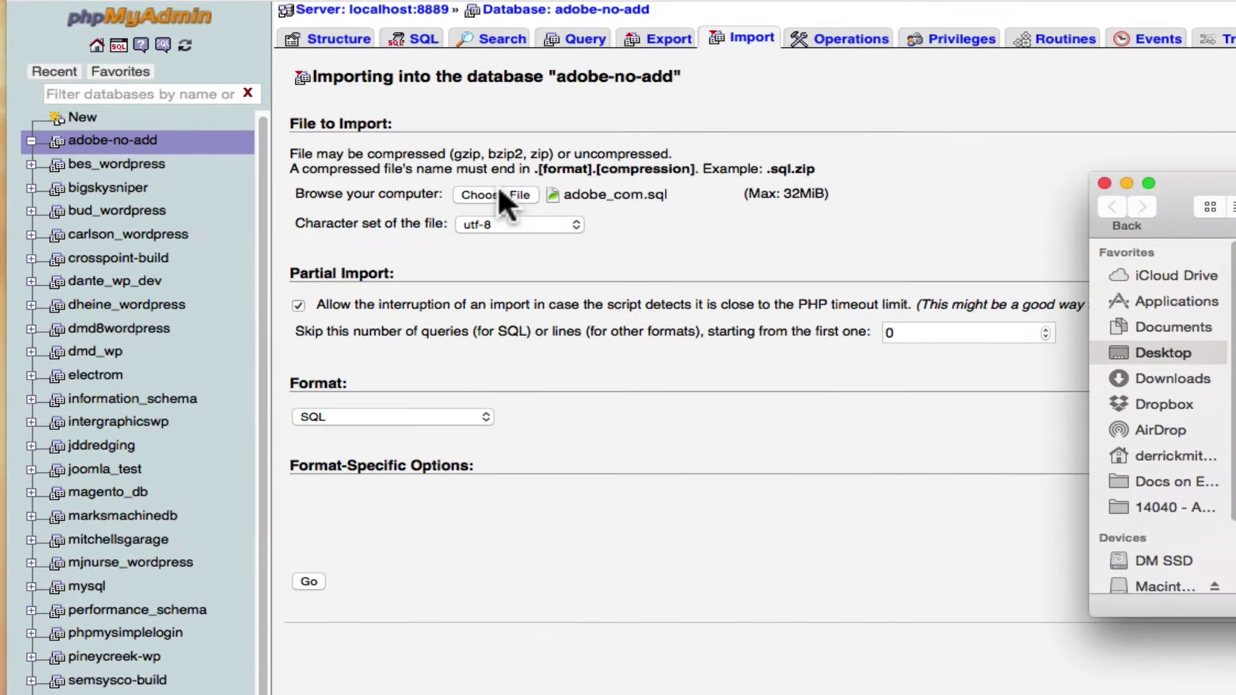
click(674, 204)
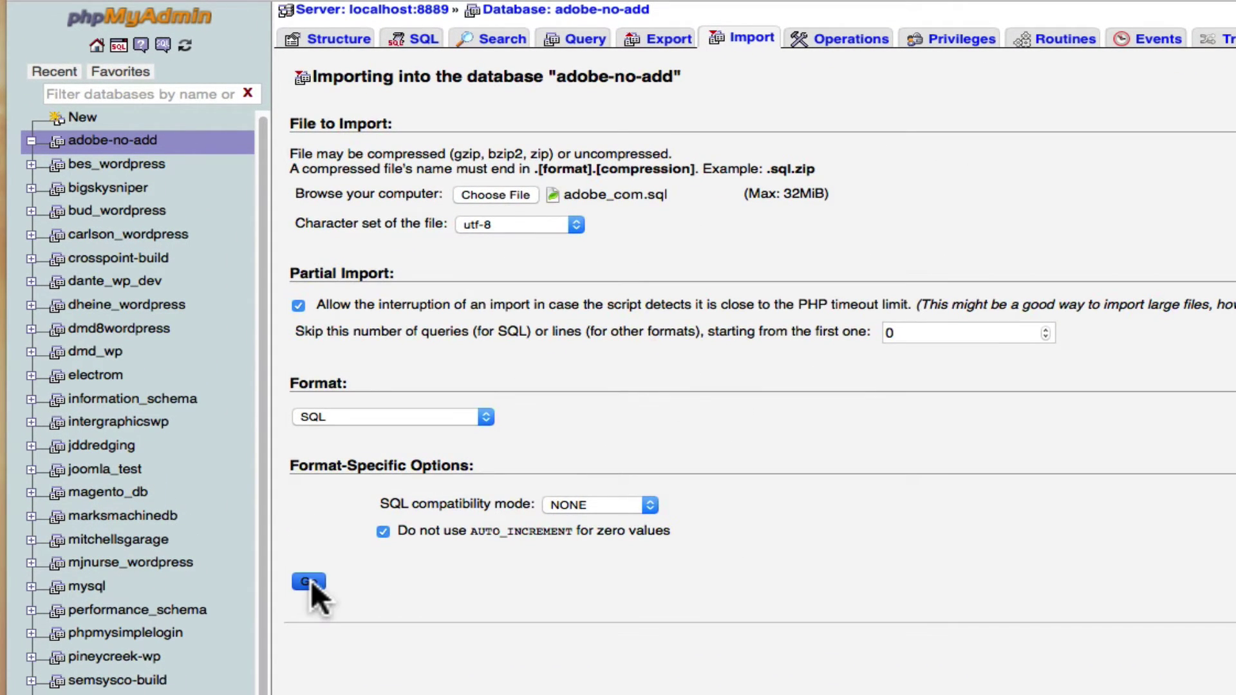
click(311, 579)
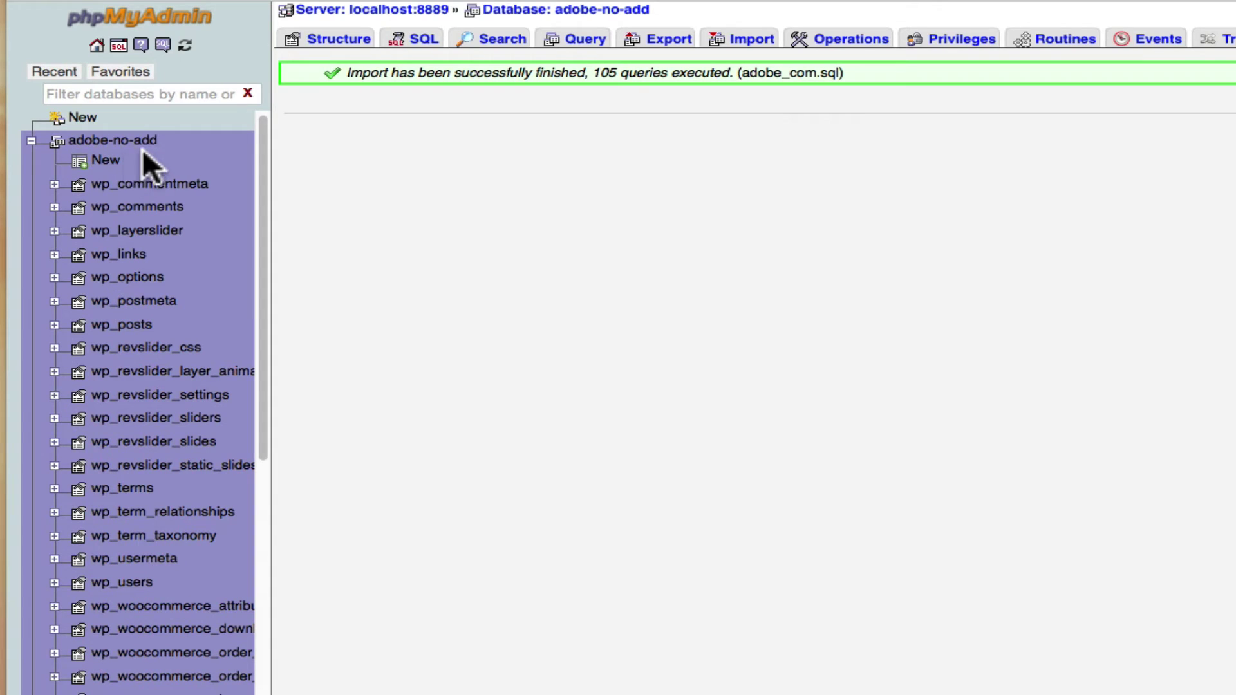
Try to import adobe_com.sql at the server level with no database selected, and highlight the database name in the result
click(97, 45)
click(740, 45)
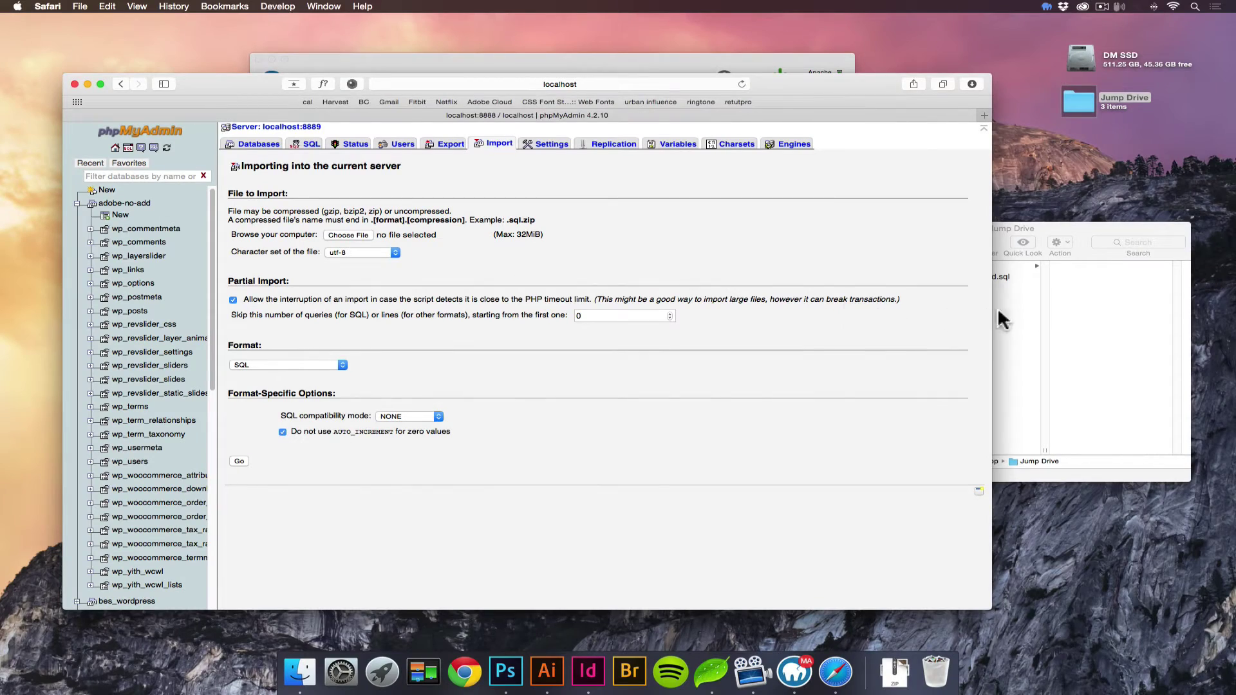
click(998, 311)
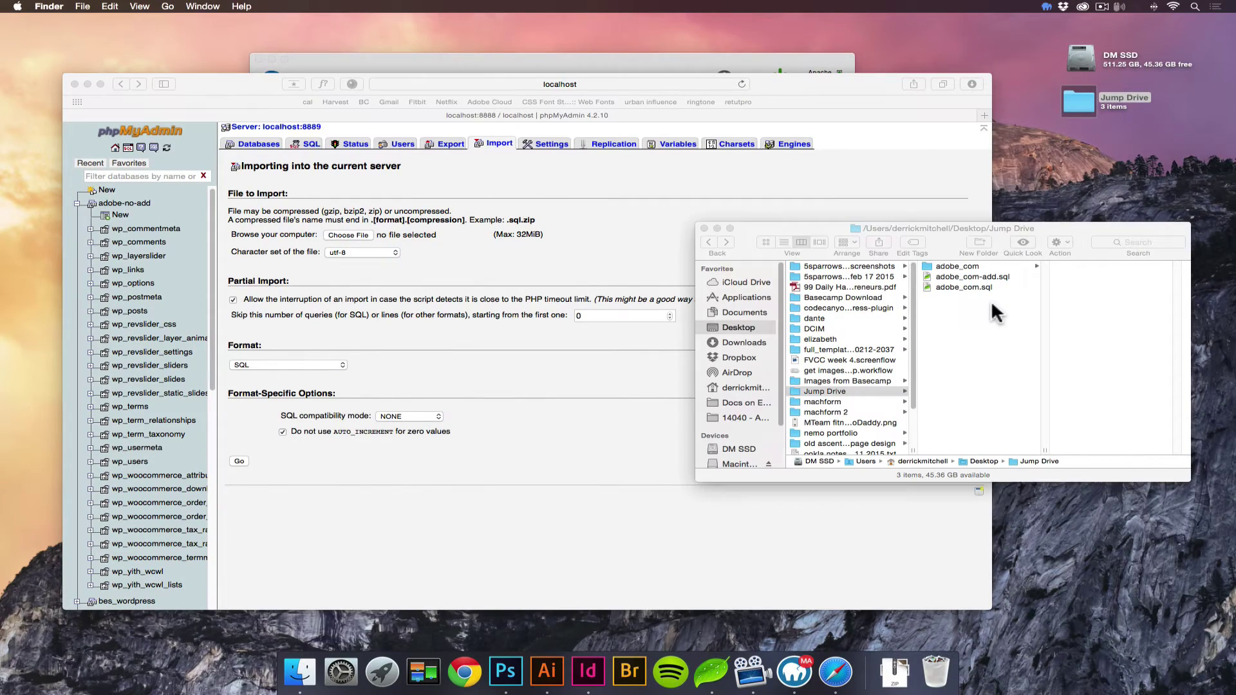
drag(985, 292, 343, 237)
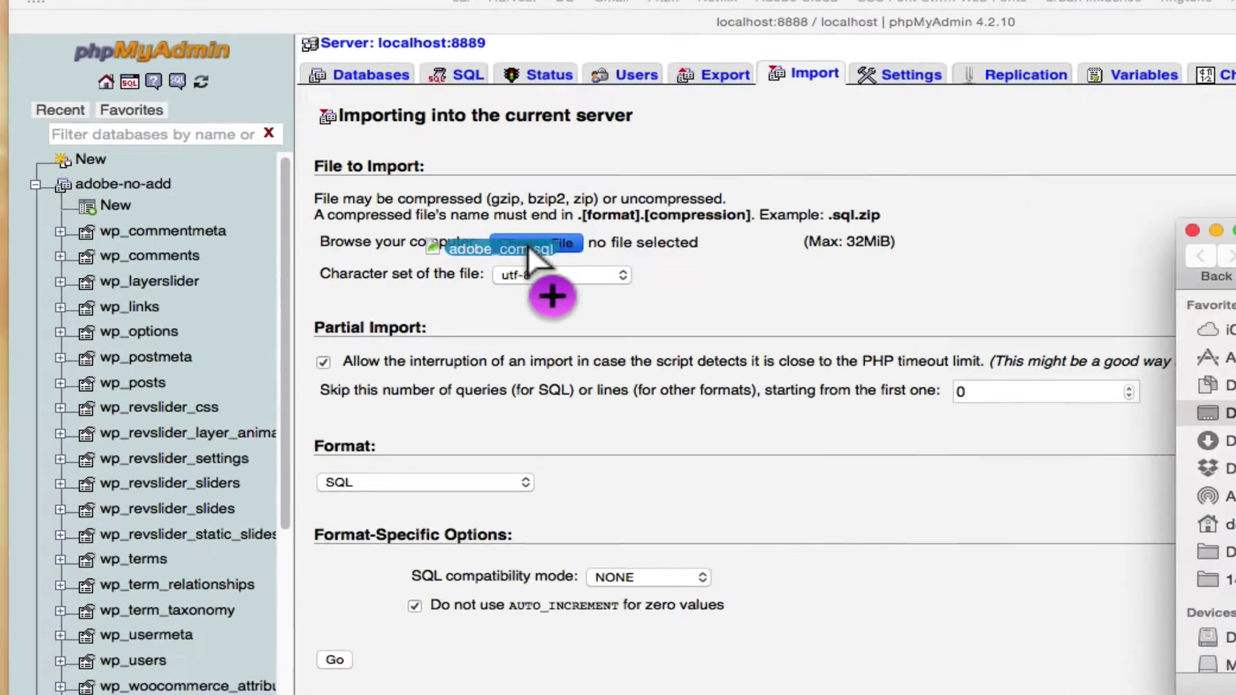
drag(528, 246, 534, 246)
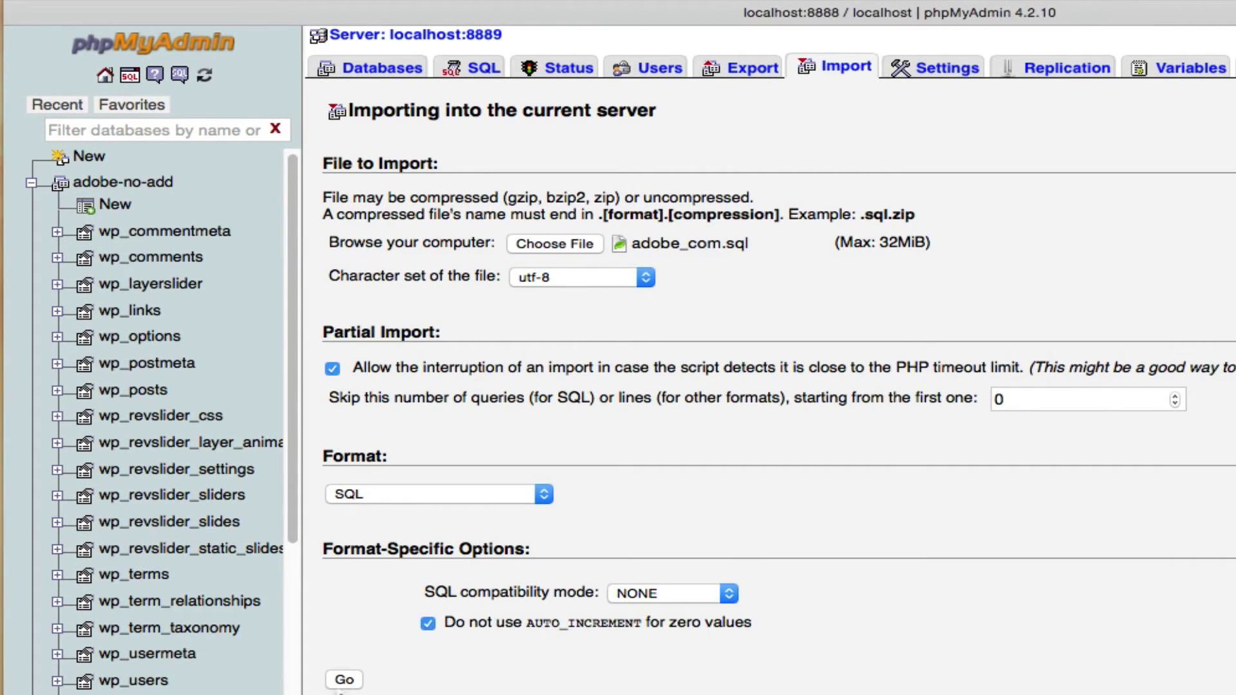
click(343, 681)
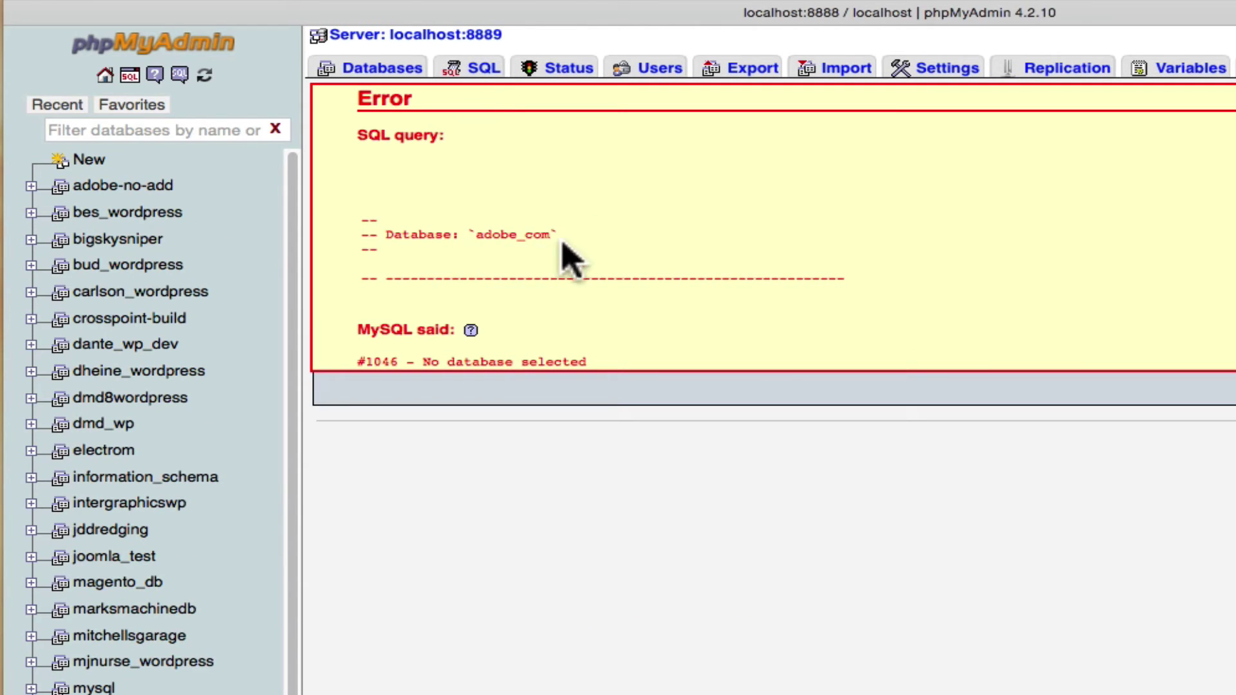
mouse_move(559, 235)
mouse_down()
mouse_move(474, 238)
mouse_move(549, 240)
mouse_up()
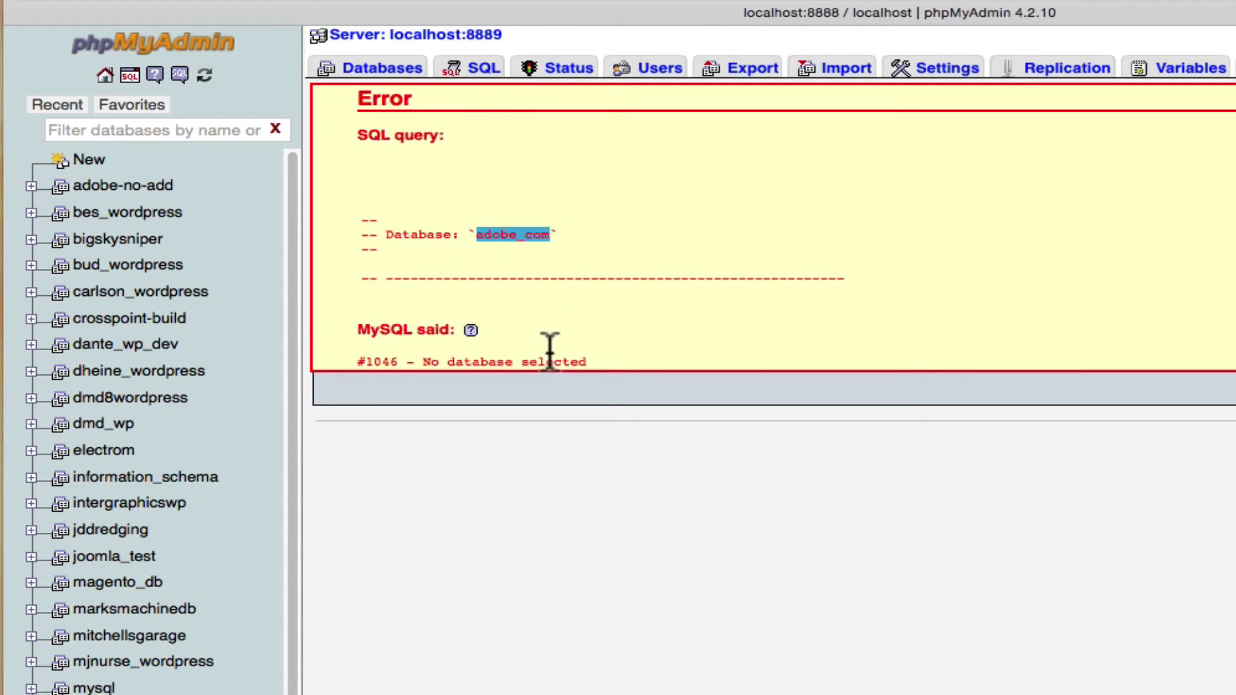
click(567, 280)
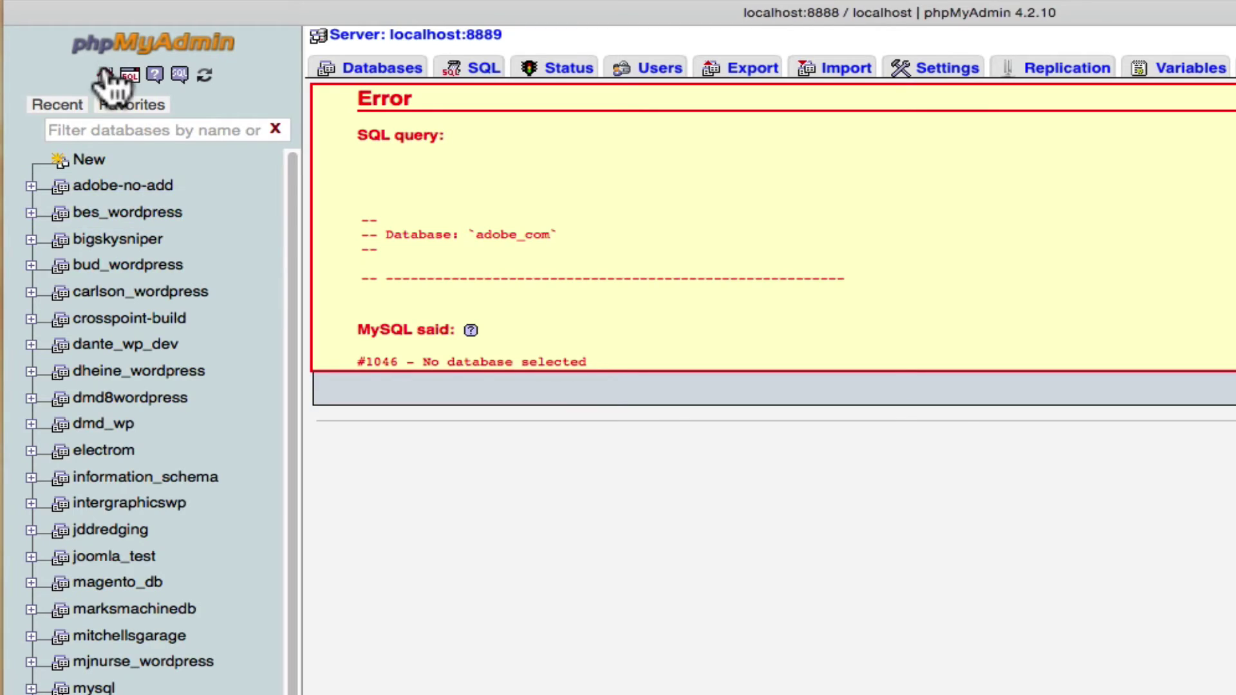
Import adobe_com-add.sql from the Jump Drive folder at the server level, without creating or selecting a database first
click(105, 75)
click(1182, 323)
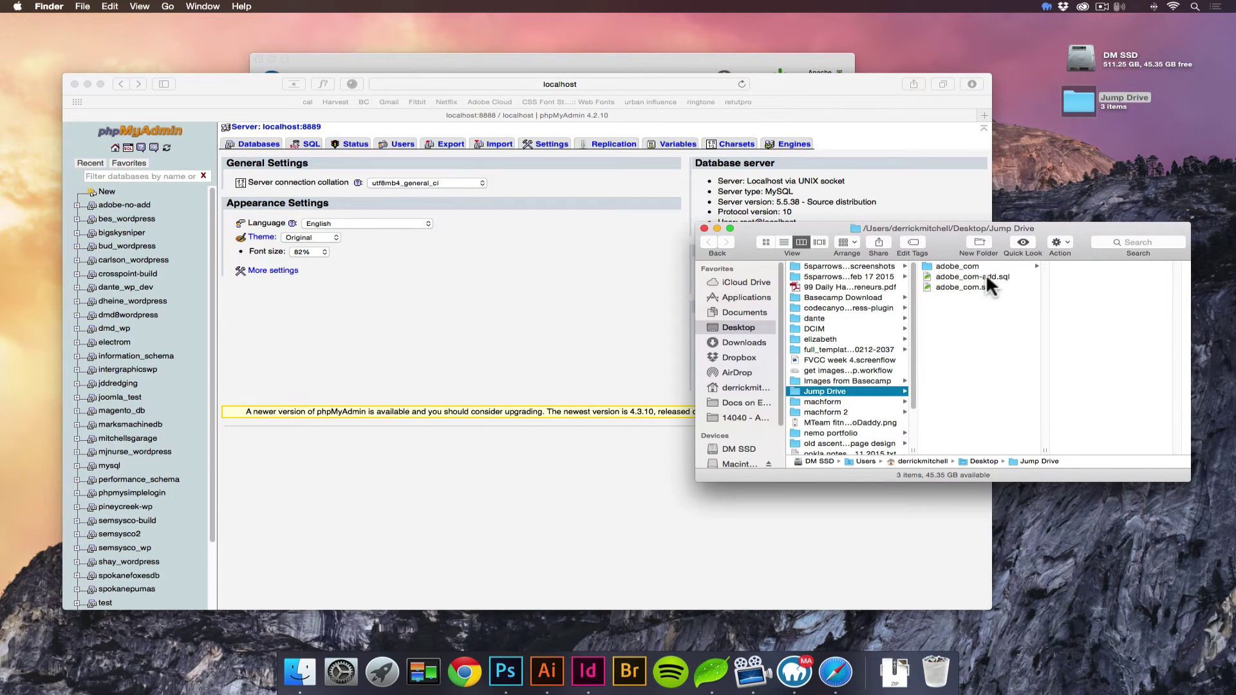
click(113, 143)
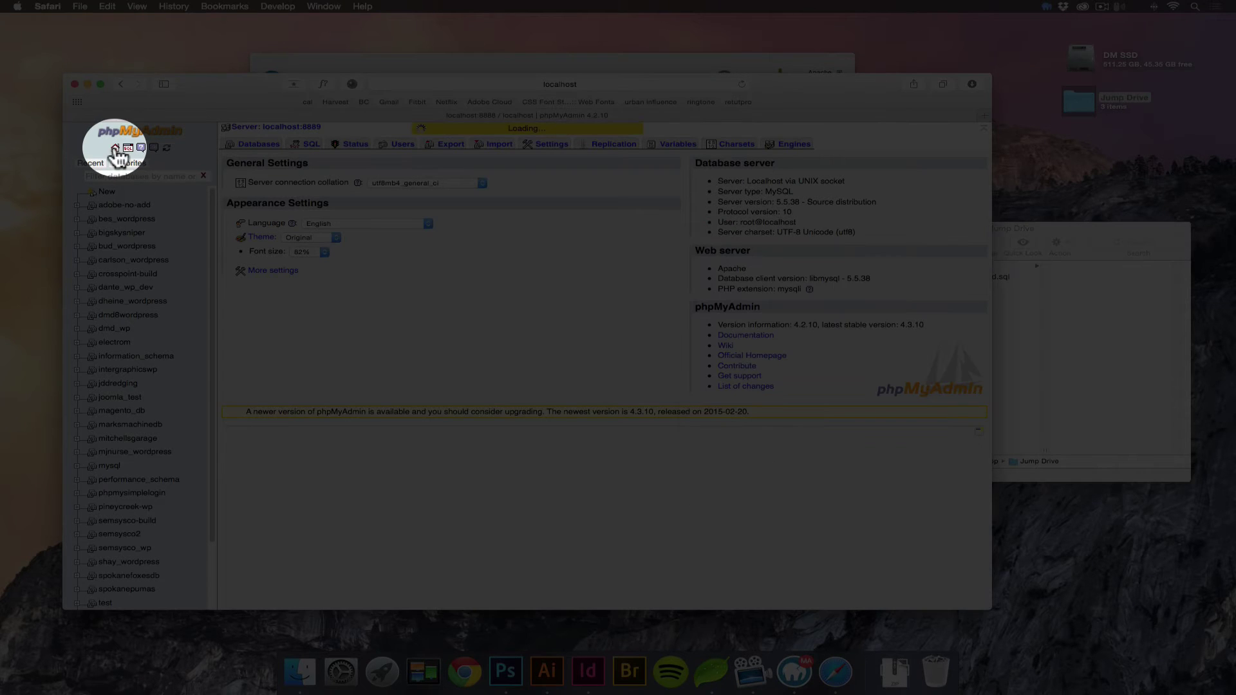
click(500, 146)
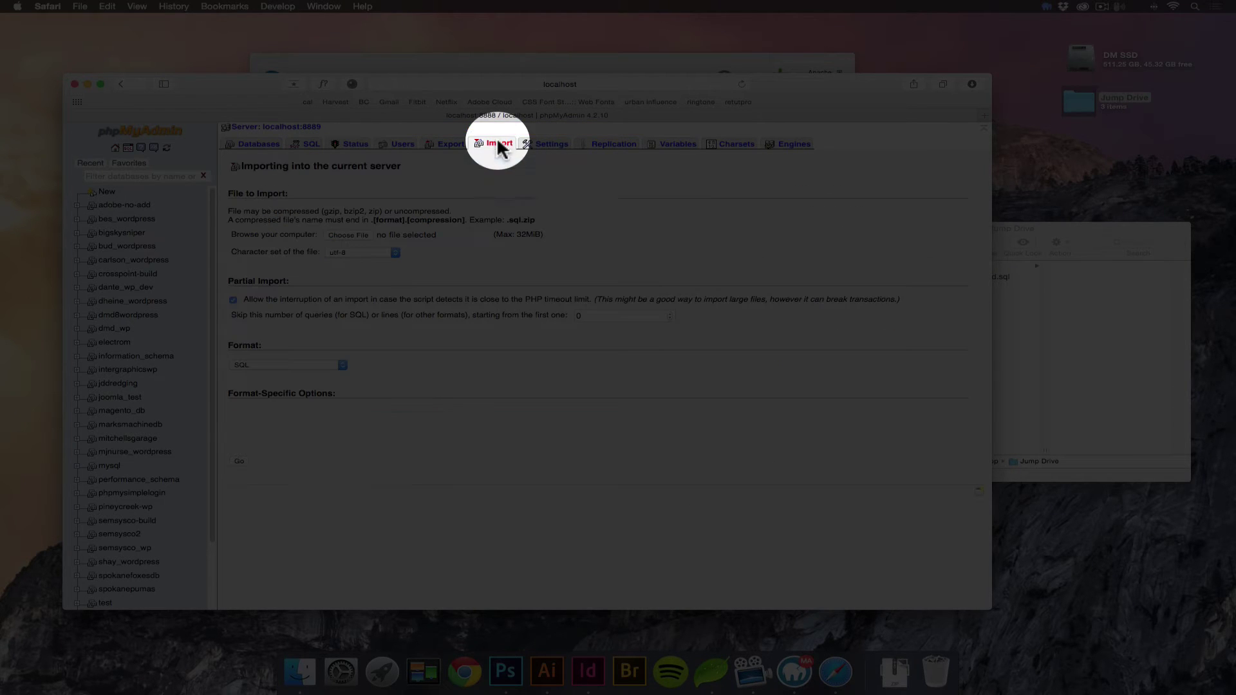
click(1033, 292)
drag(964, 272, 344, 231)
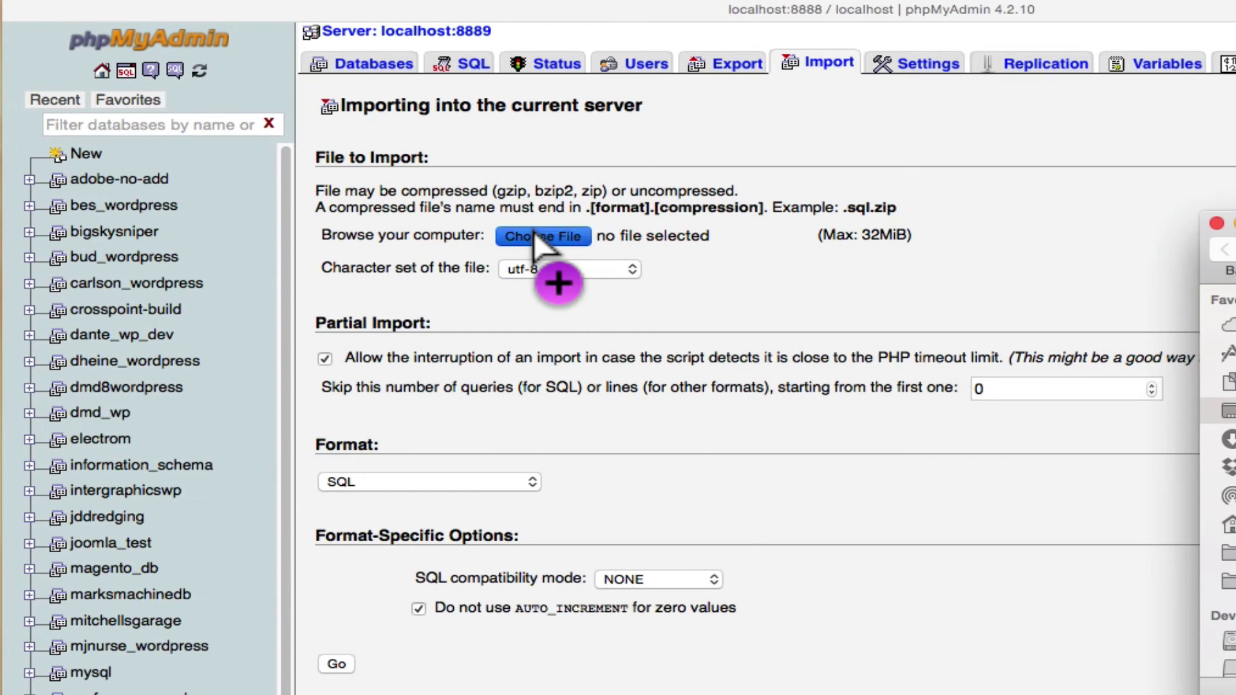
drag(534, 230, 538, 235)
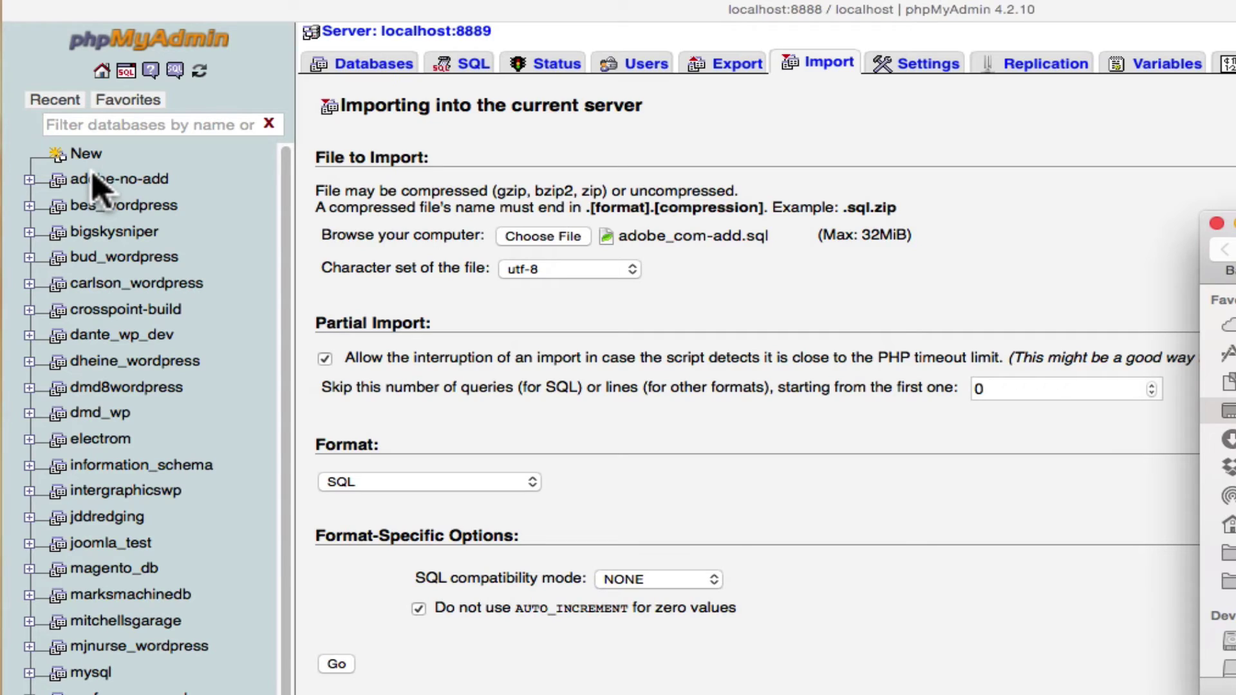
click(344, 669)
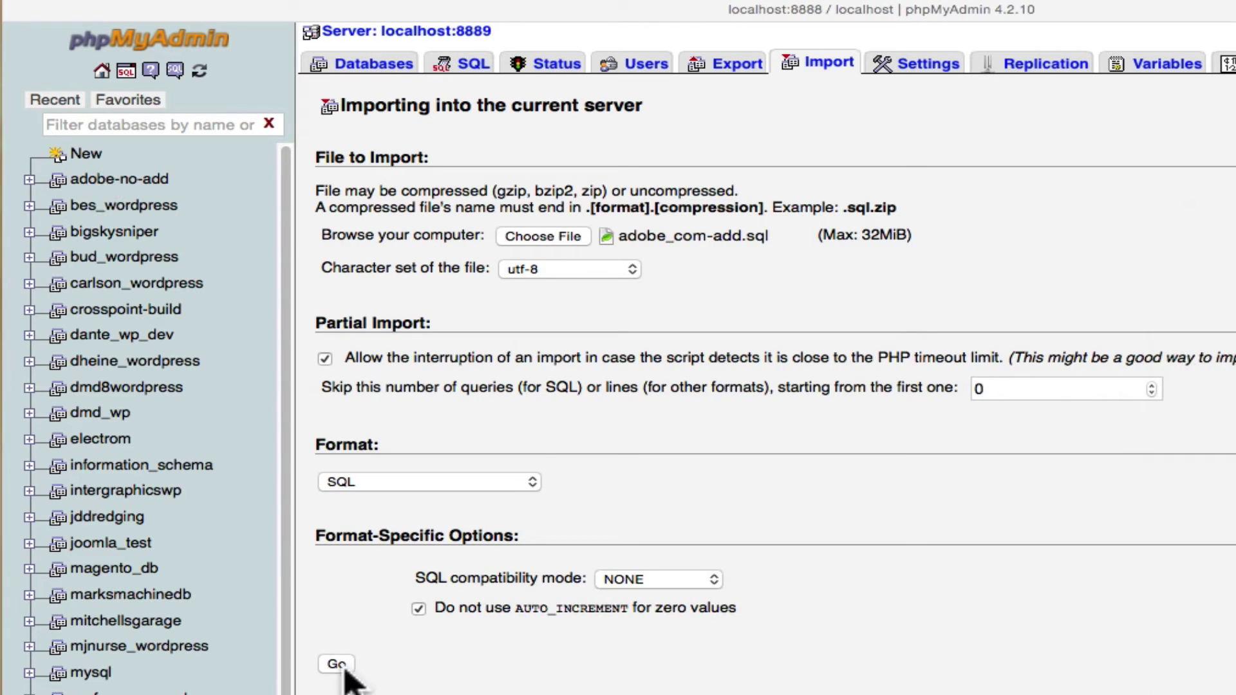
click(345, 667)
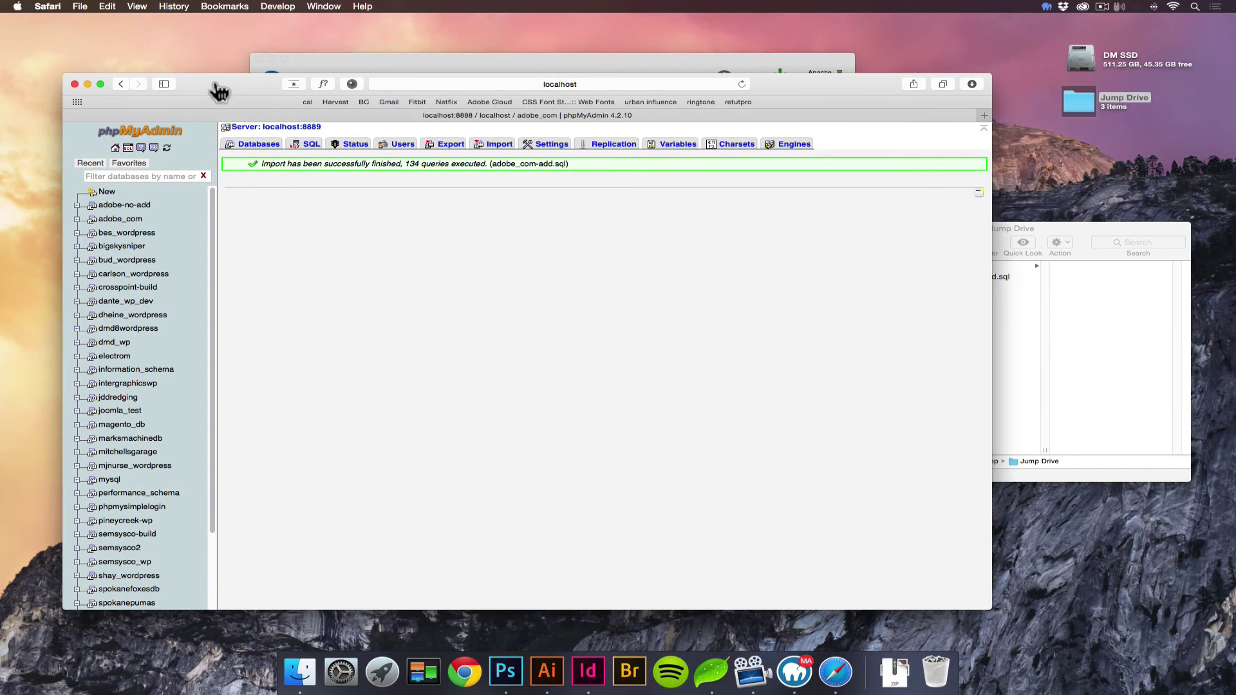
Shift the phpMyAdmin browser window up slightly and return to the phpMyAdmin home page
drag(219, 87, 218, 82)
click(1030, 315)
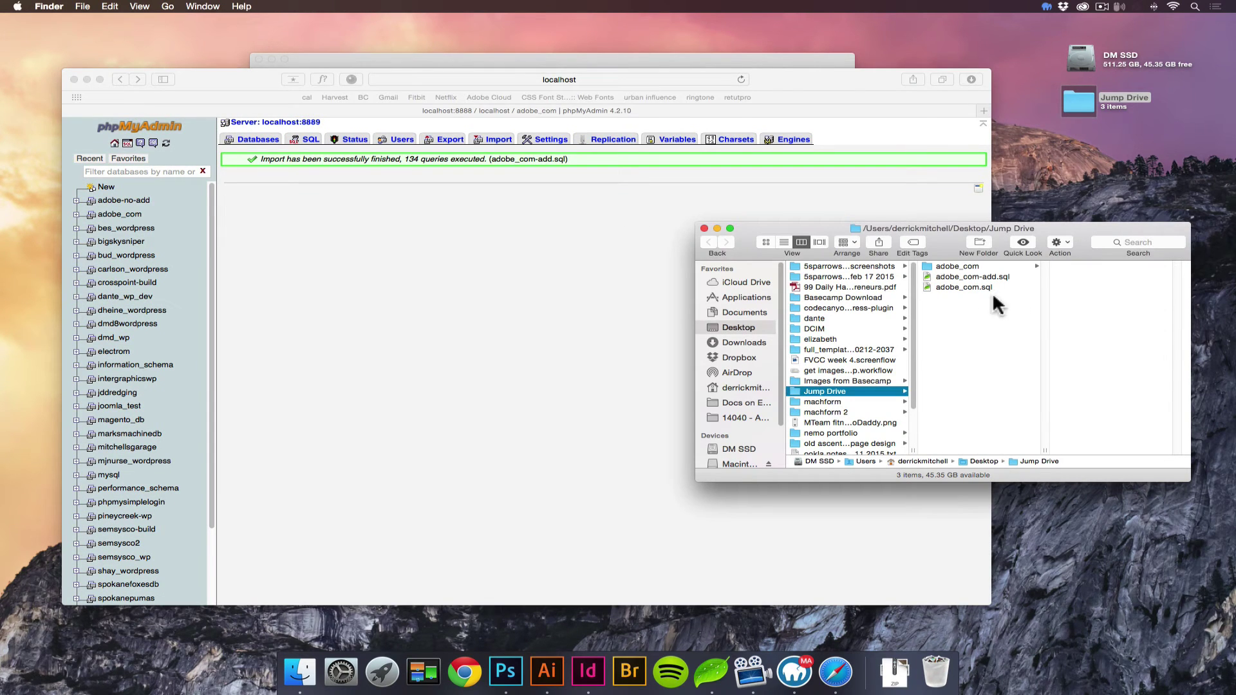
click(117, 212)
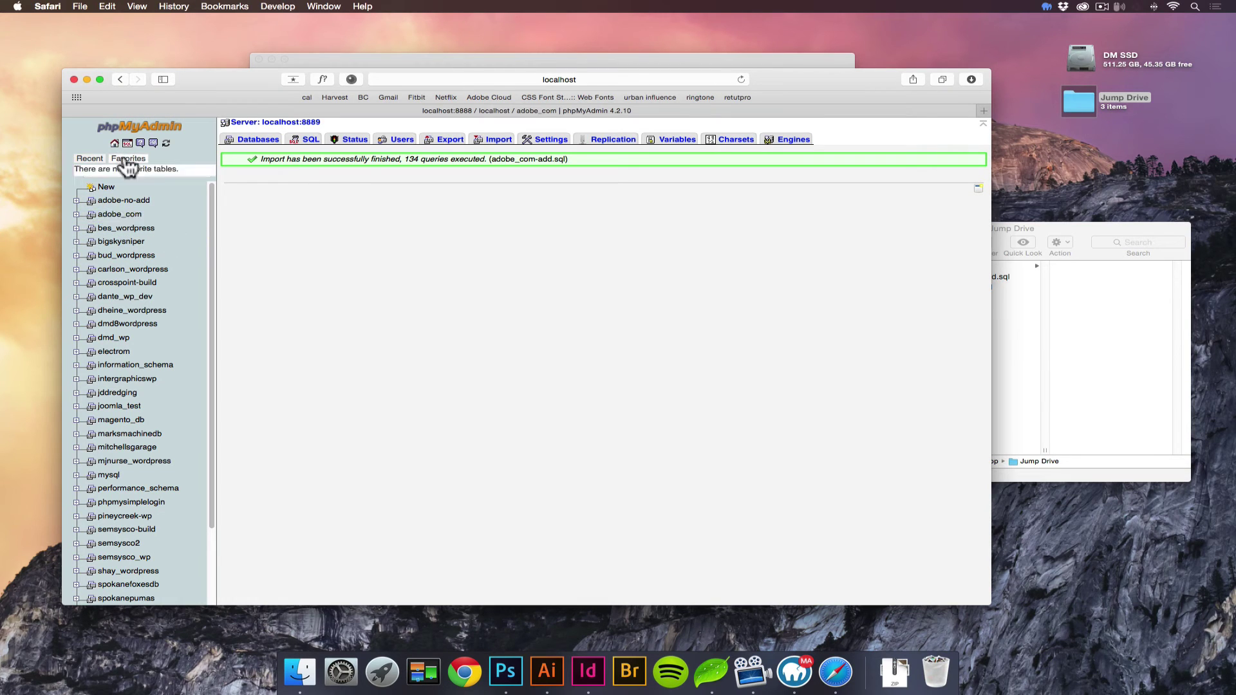
click(114, 143)
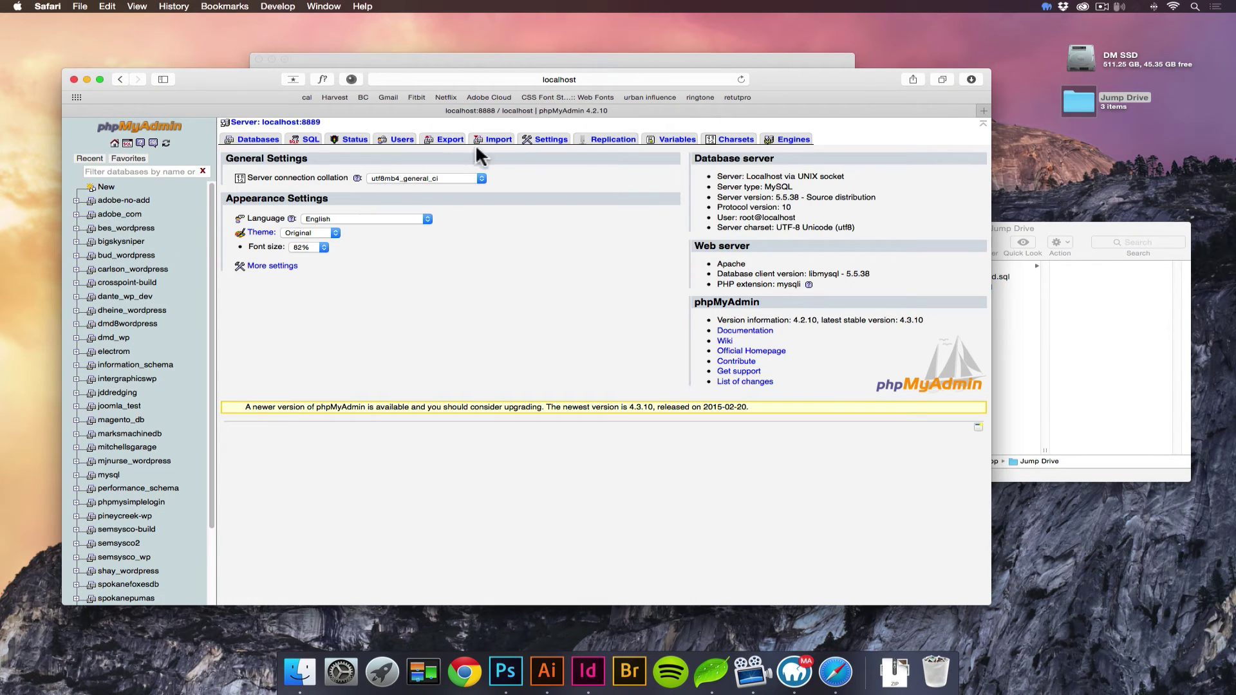
Import adobe_com-add.sql from the Jump Drive folder again at the server level, and highlight the import result message
click(494, 139)
click(1075, 382)
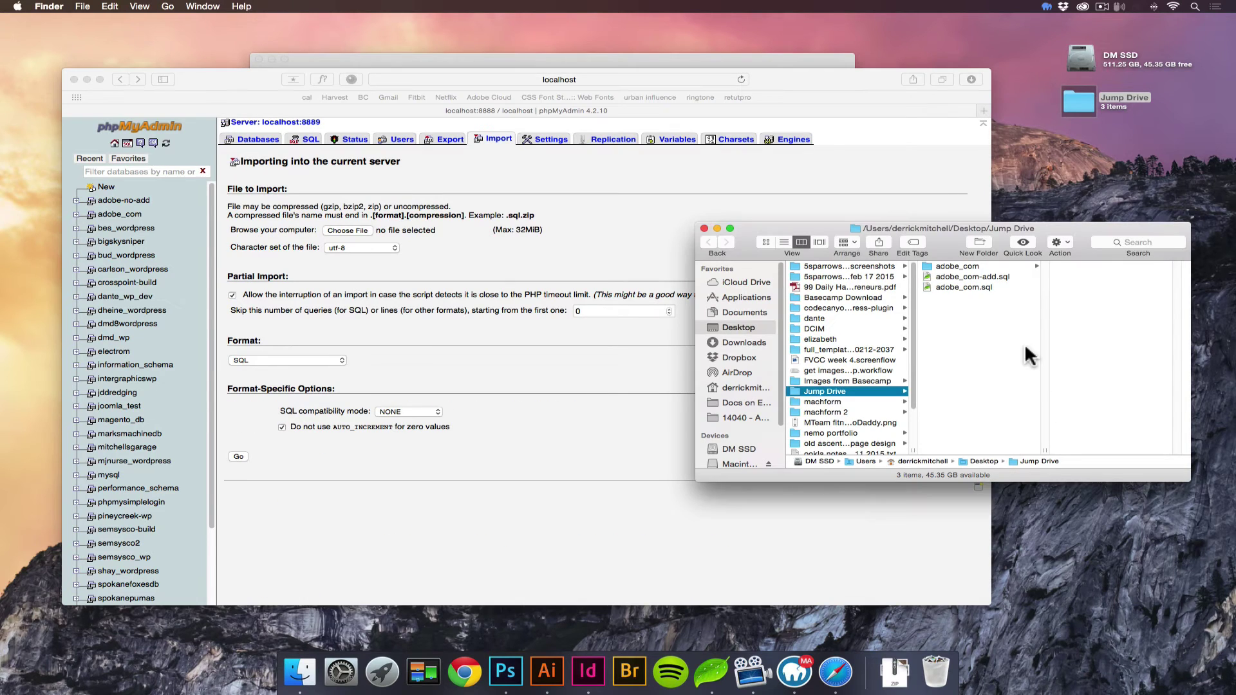
drag(983, 278, 346, 226)
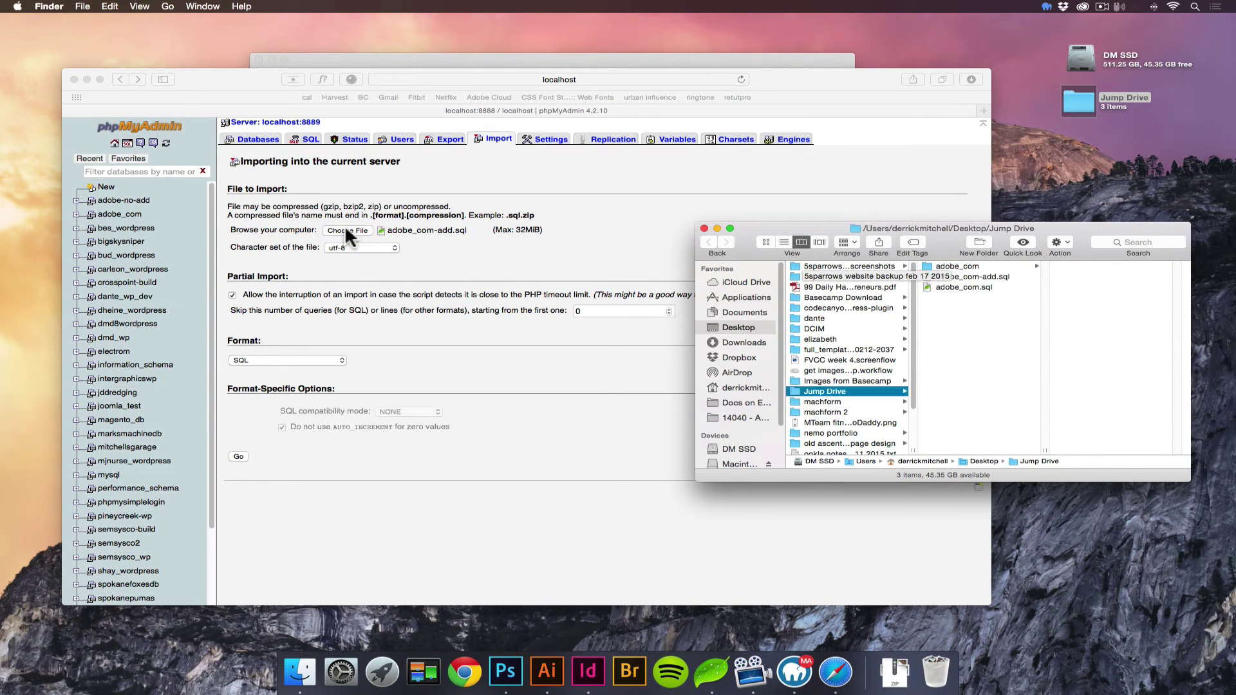
click(351, 435)
click(239, 457)
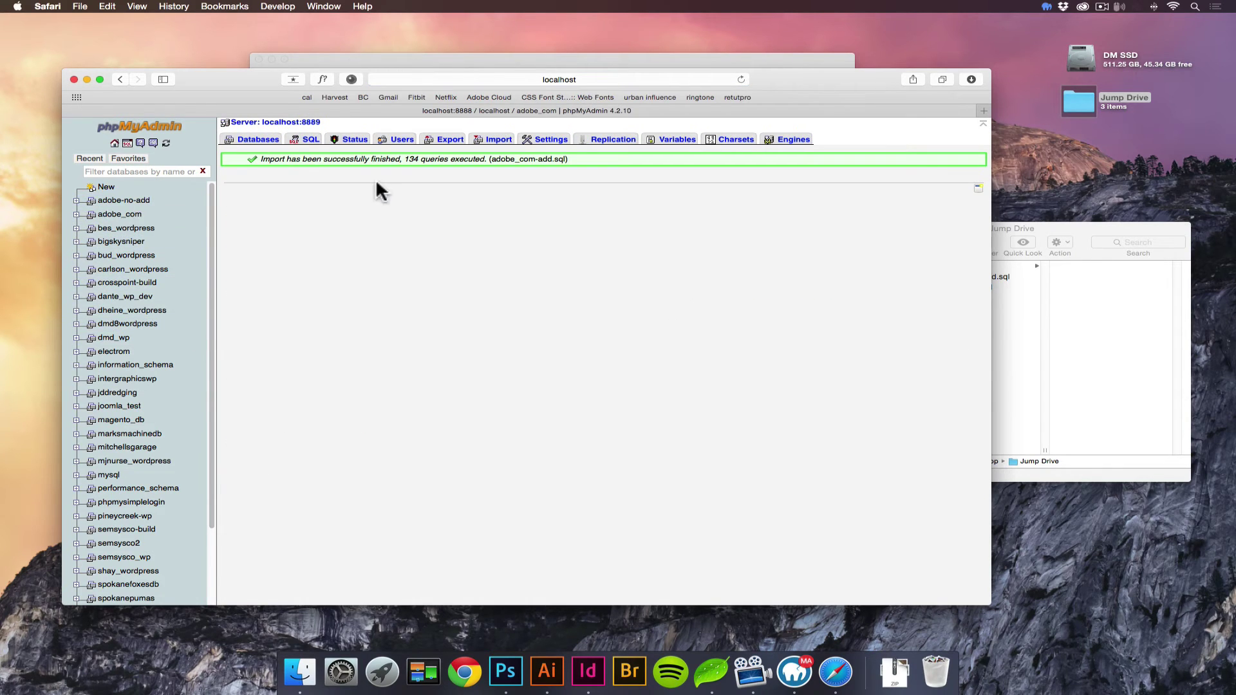
drag(588, 159, 265, 161)
click(264, 161)
Look through the tables of the adobe-no-add database and collapse its entry in the database tree
click(132, 202)
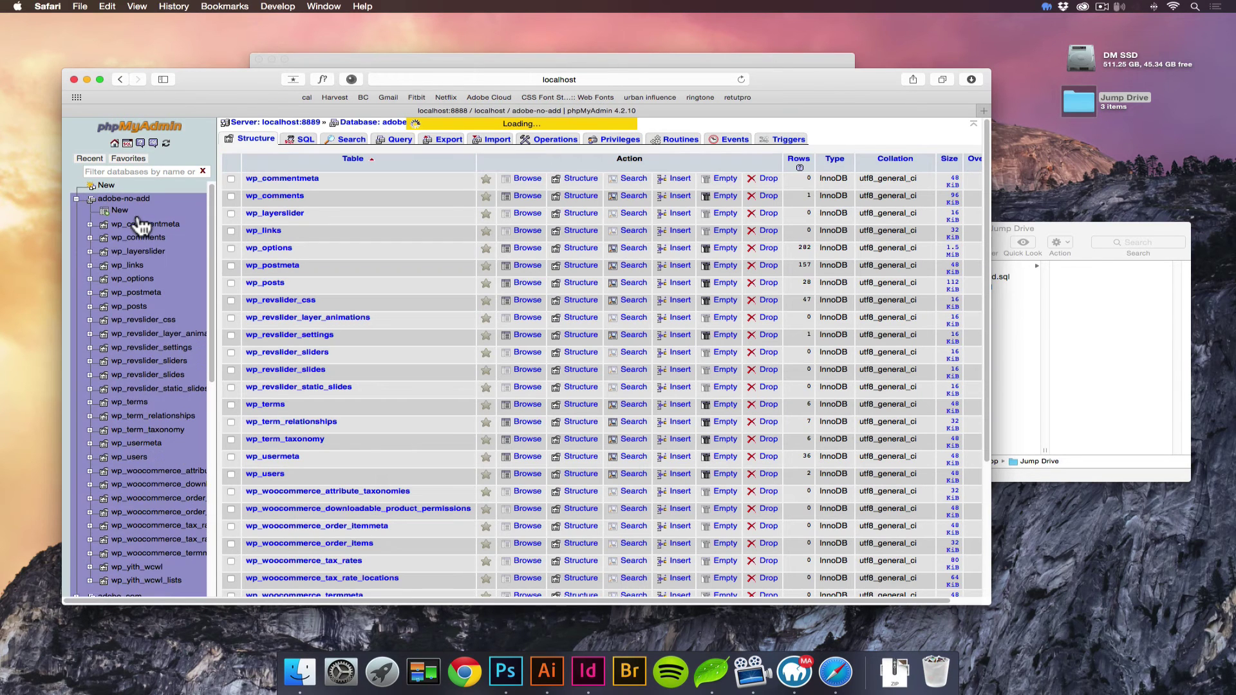
scroll(140, 233, up, 2)
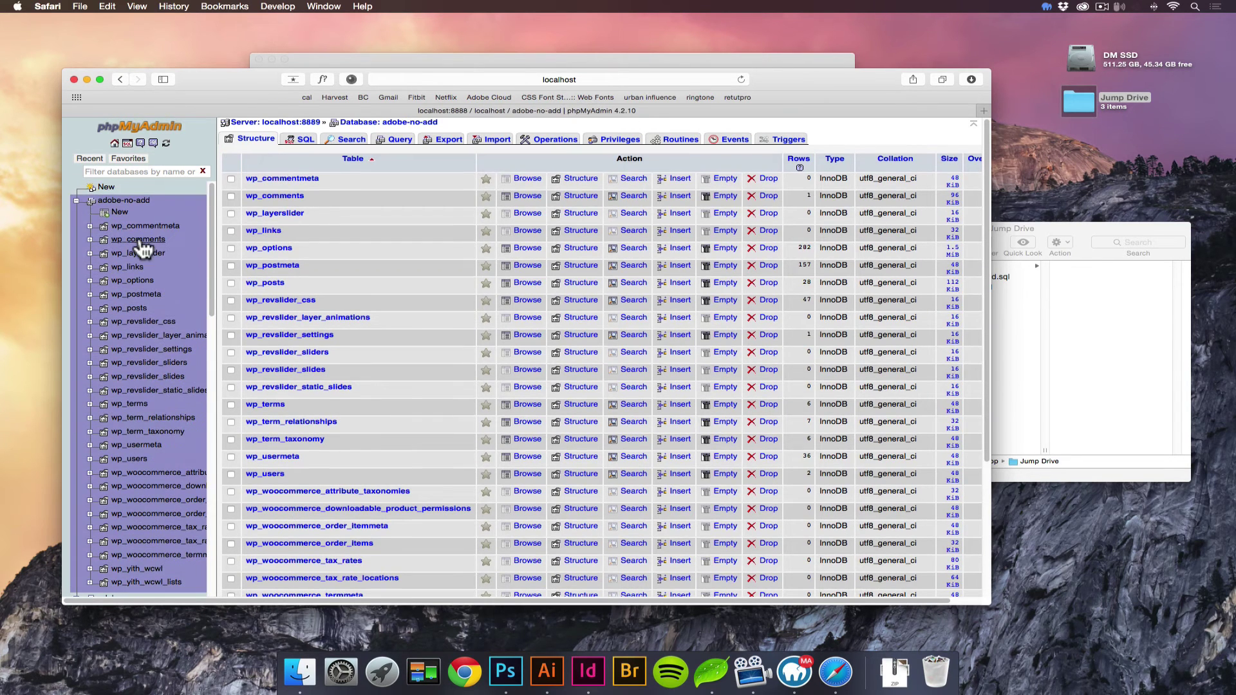
click(74, 201)
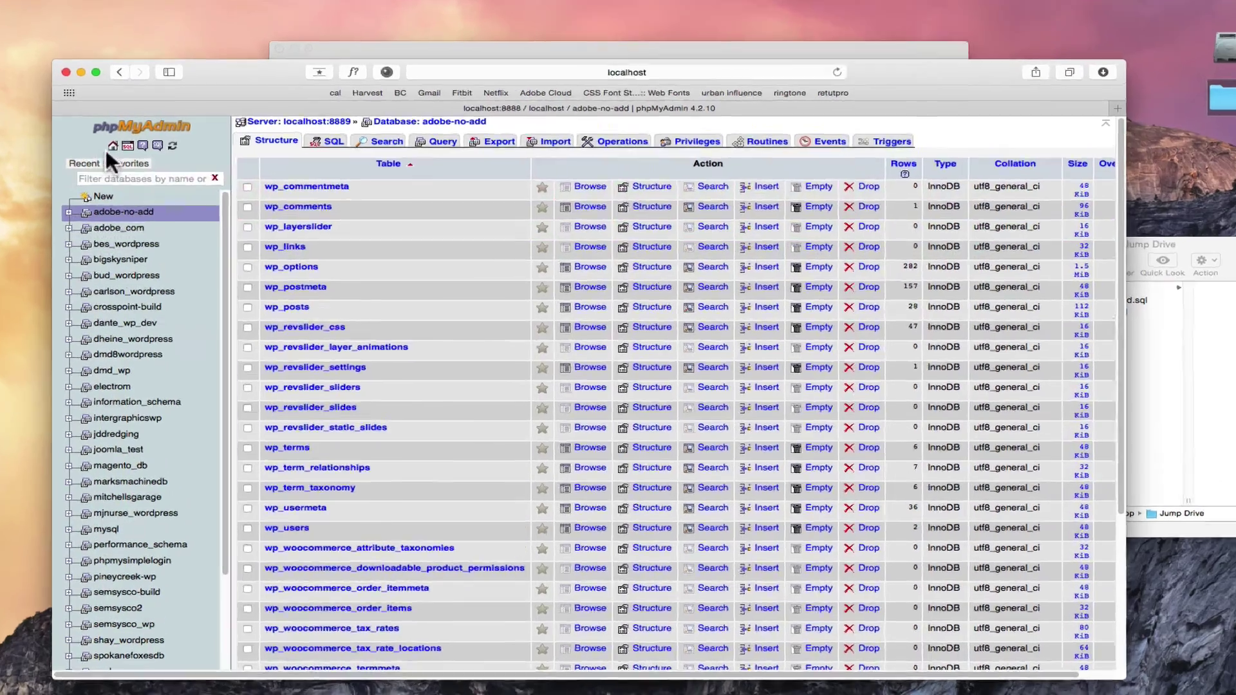
Review the server's user accounts and the users having access to the adobe_com database
click(111, 148)
click(693, 153)
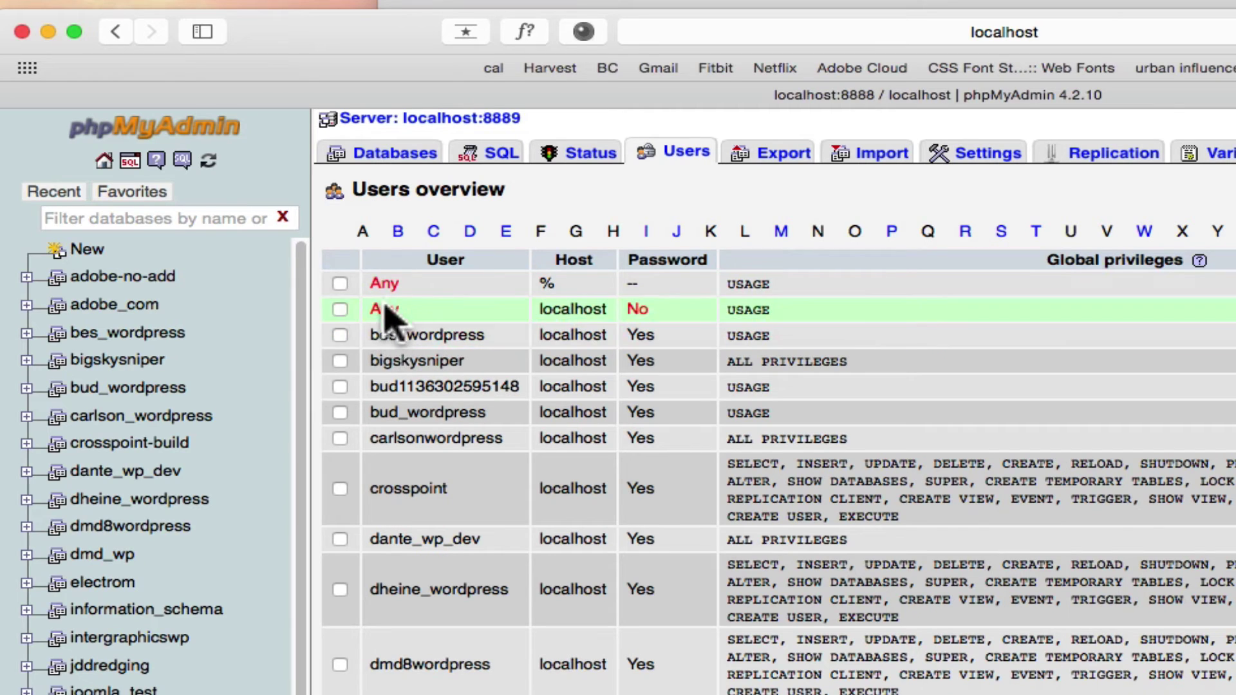
scroll(915, 444, down, 10)
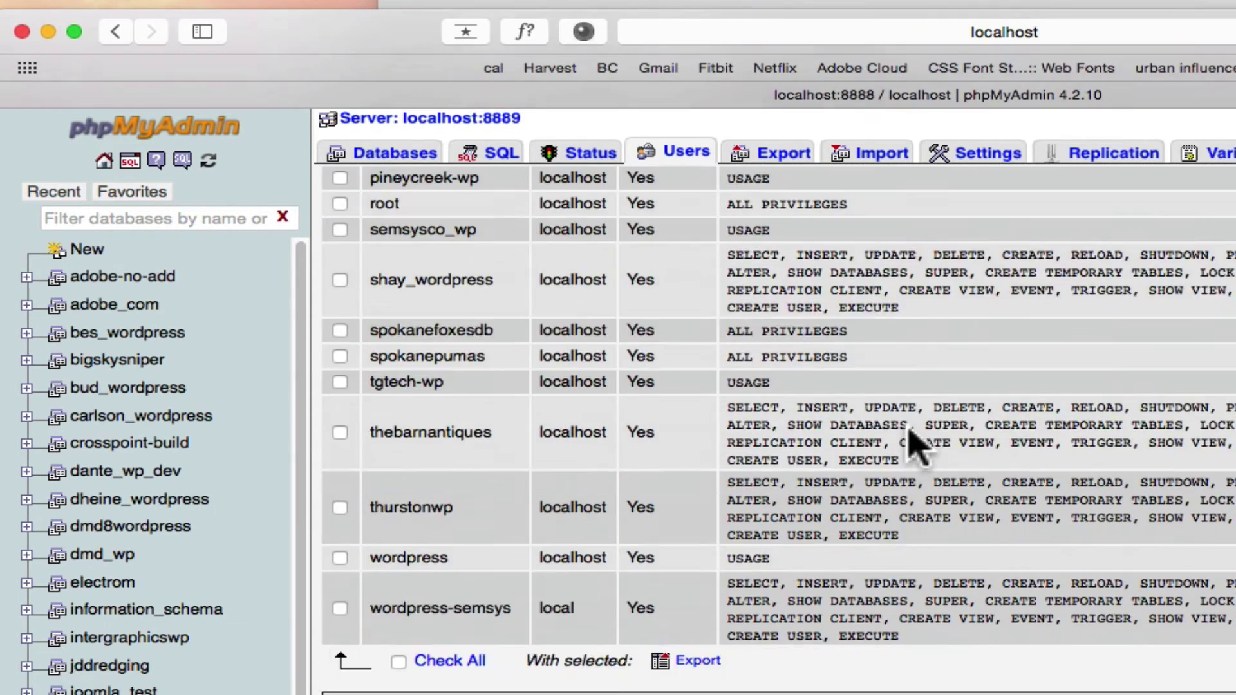
scroll(708, 399, up, 5)
click(149, 319)
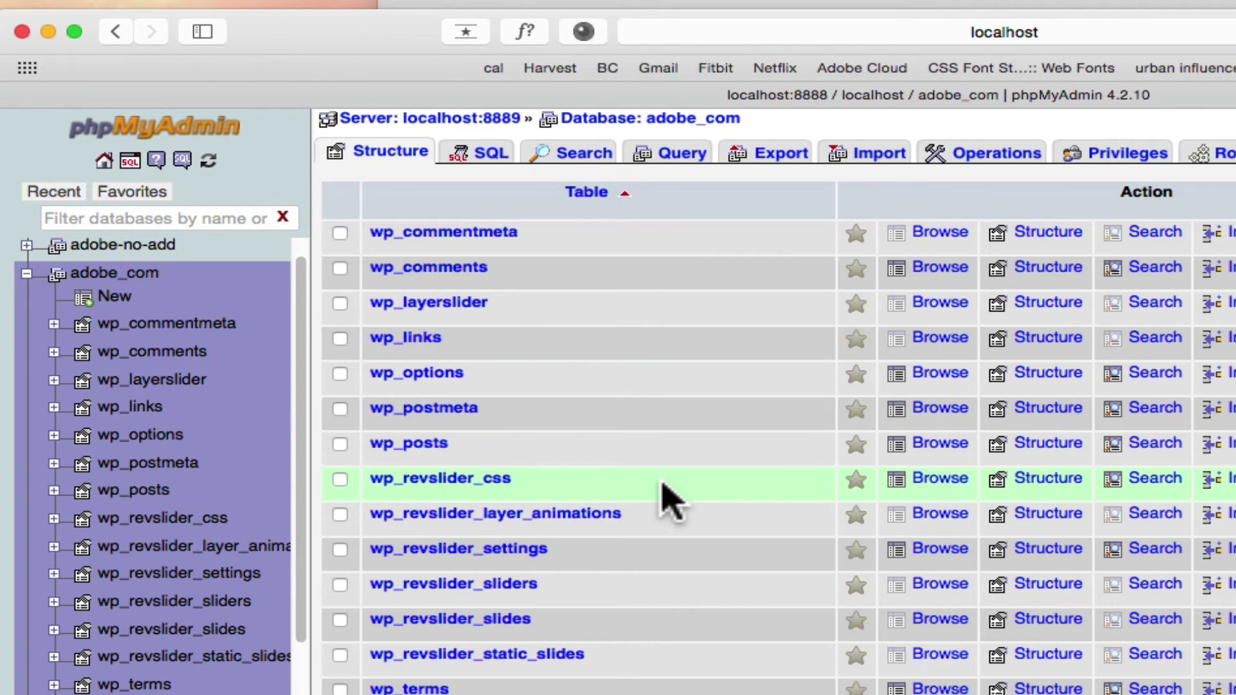
click(1130, 155)
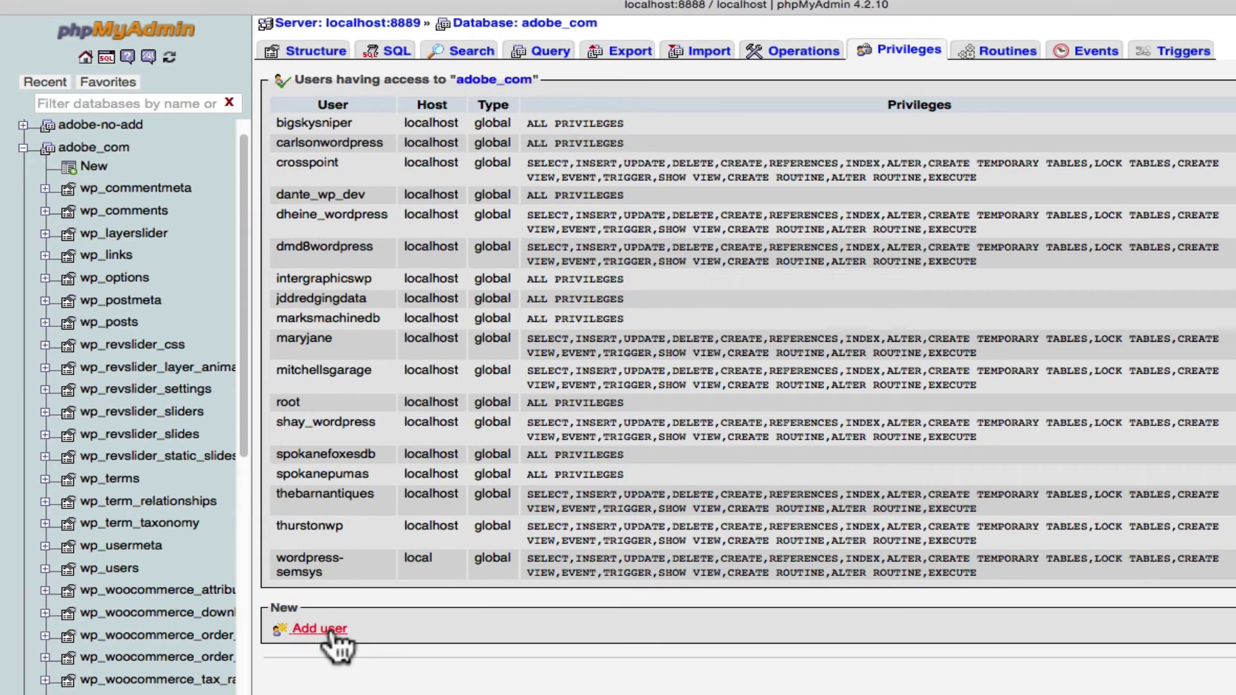
Start a new server-level user with the user name adobe_wrong_user and the host set to Local
click(85, 57)
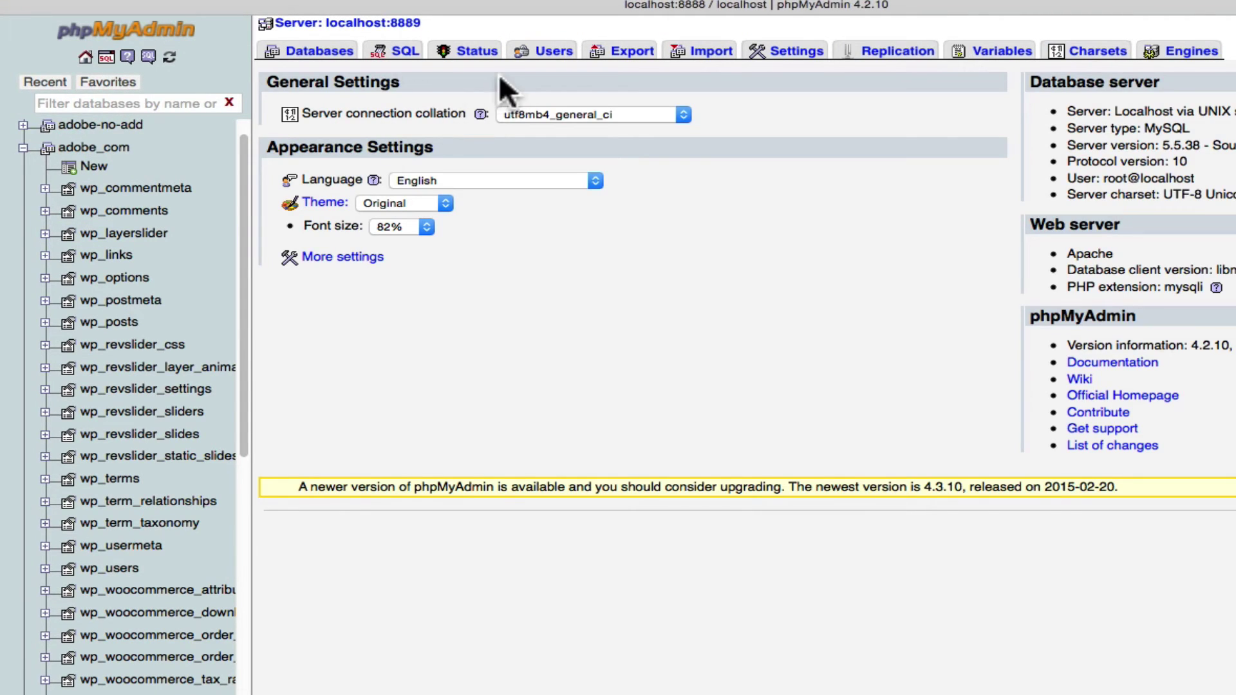
click(568, 53)
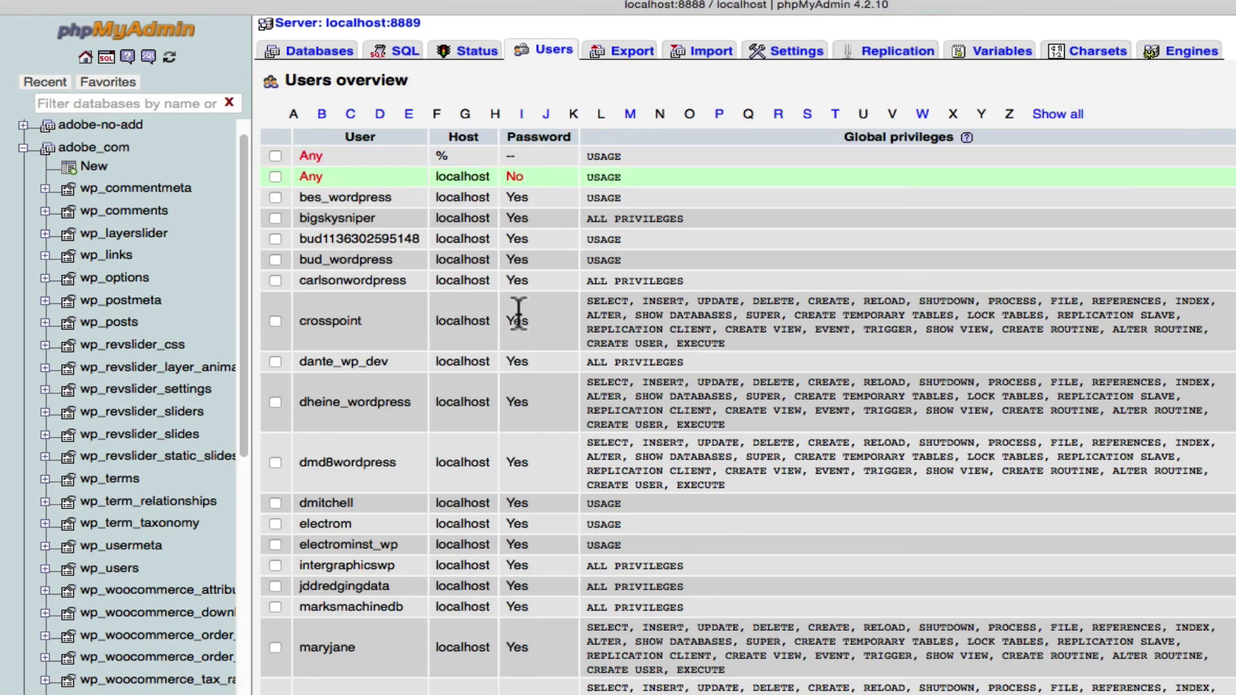
scroll(512, 335, down, 10)
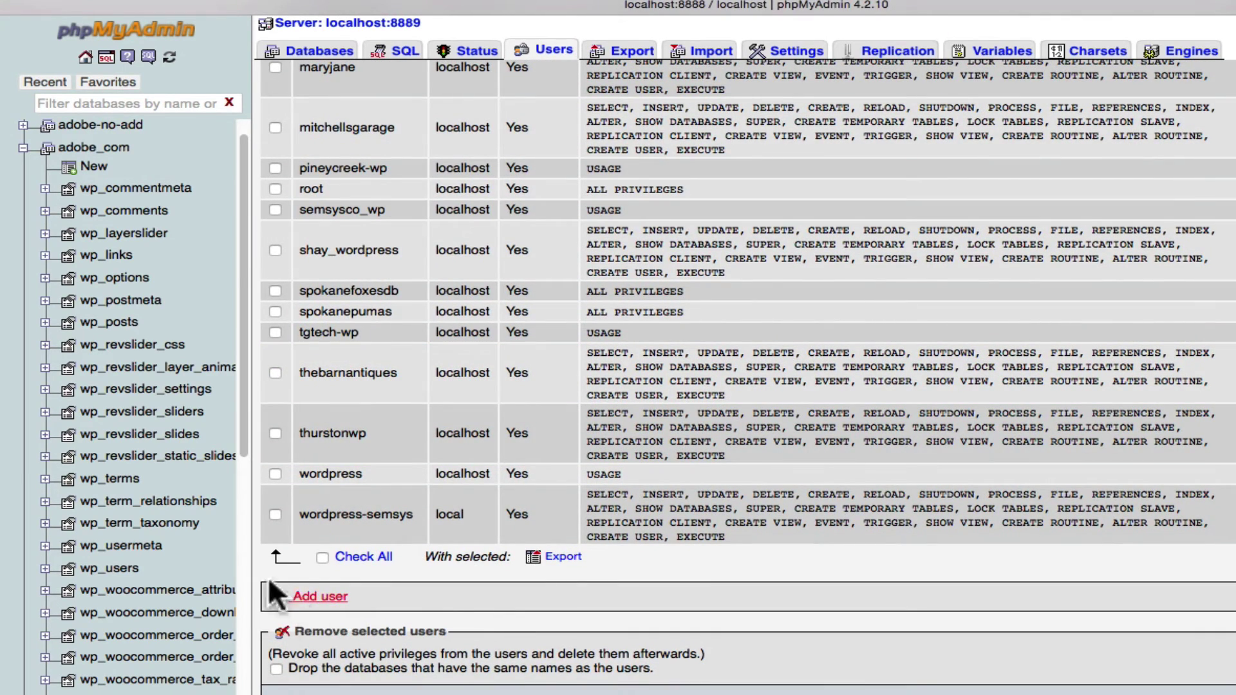
click(304, 599)
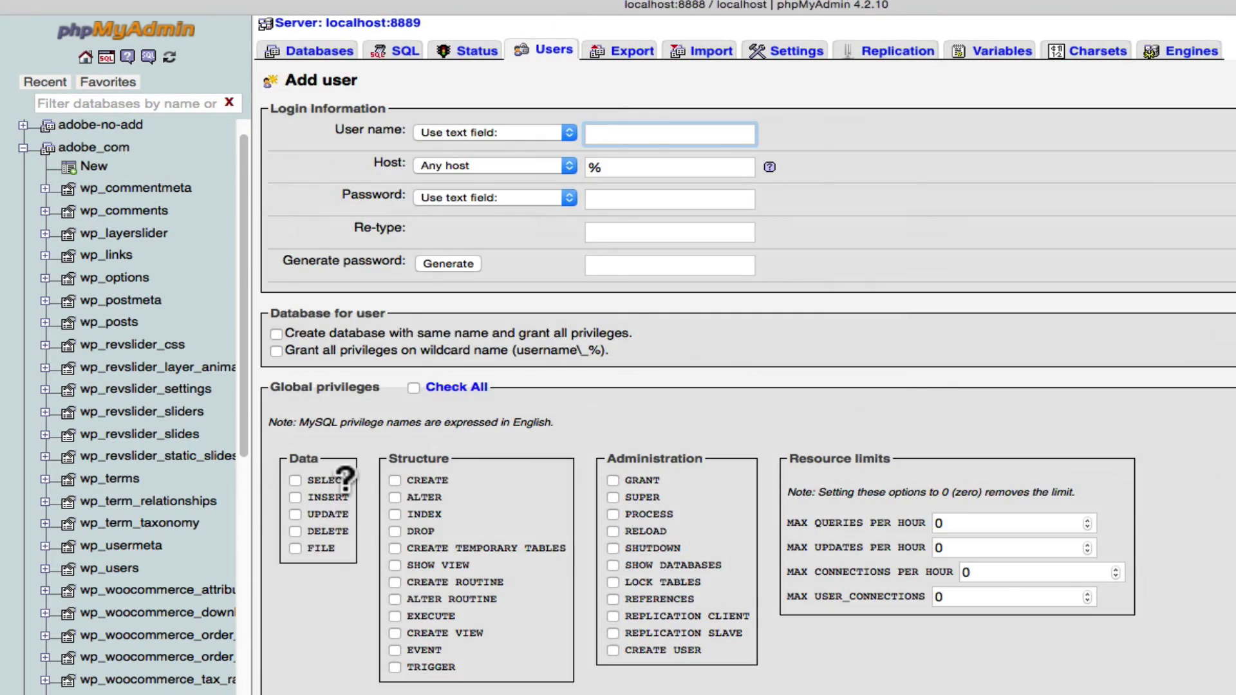
text(s)
text(dobe)
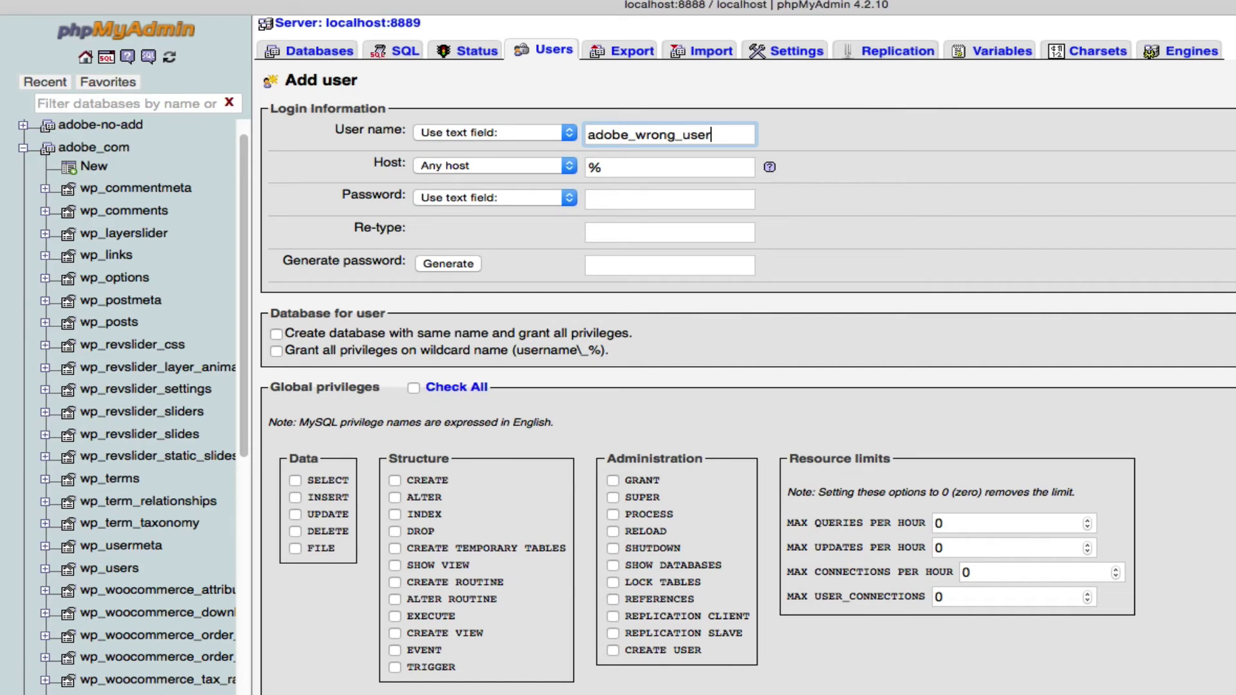
click(610, 169)
click(537, 166)
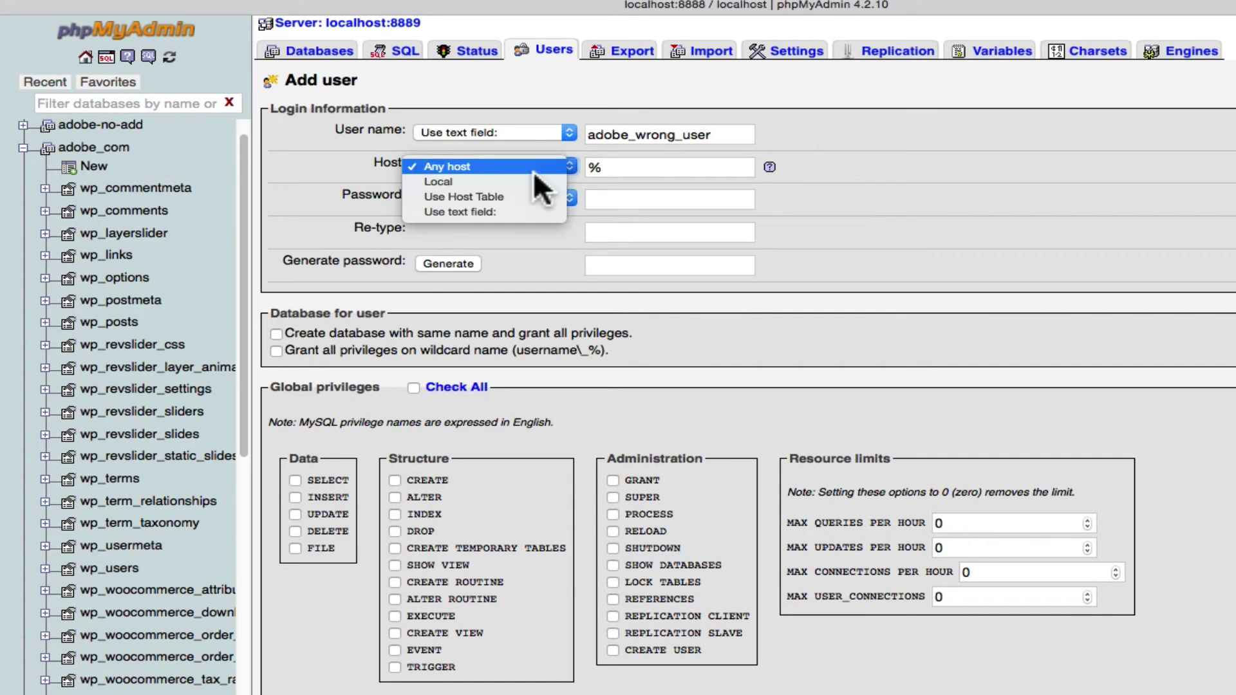
click(528, 181)
Enter the new user's password and retype it so that both password entries match
click(628, 200)
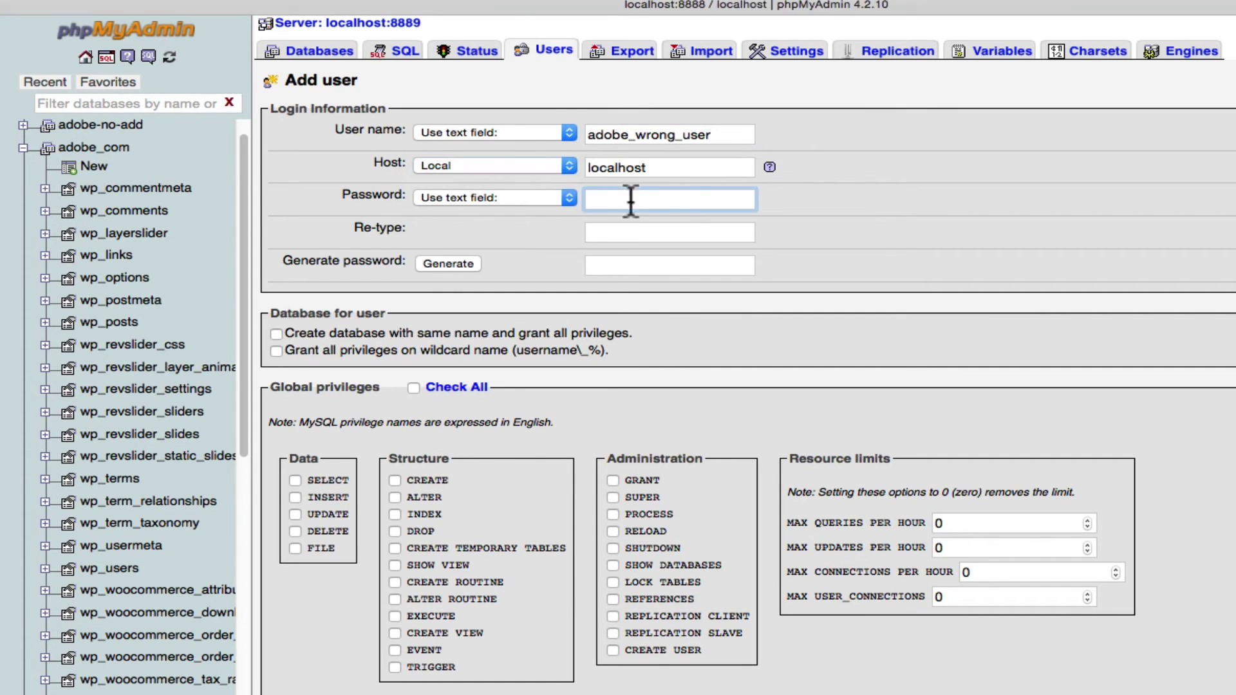
text(p•••••••)
key(super+a)
text(••••••)
key(Tab)
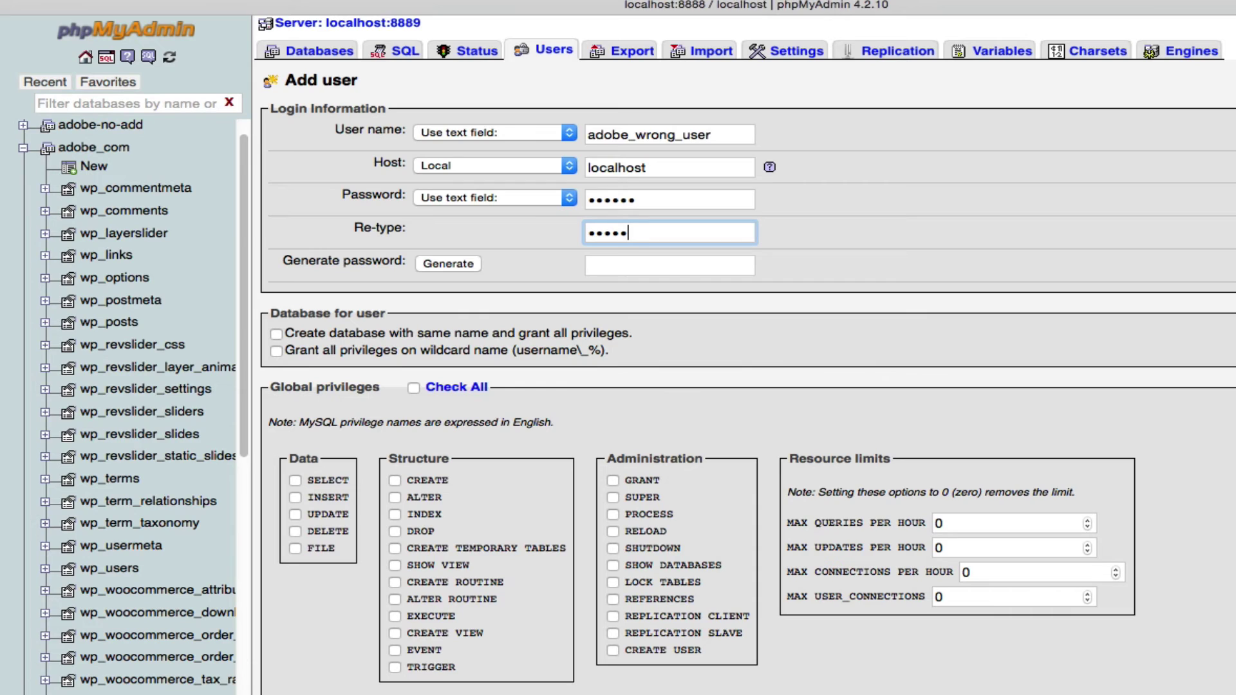
double_click(683, 205)
text(•••••)
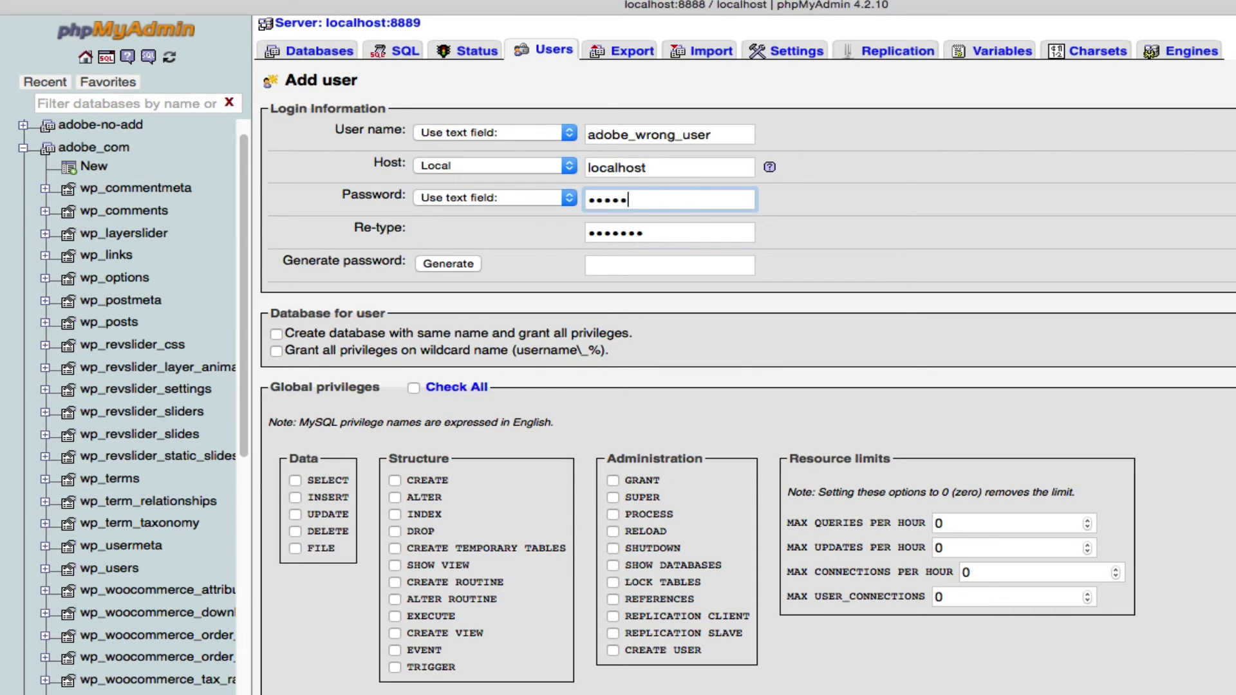
text(••)
key(Tab)
text(•)
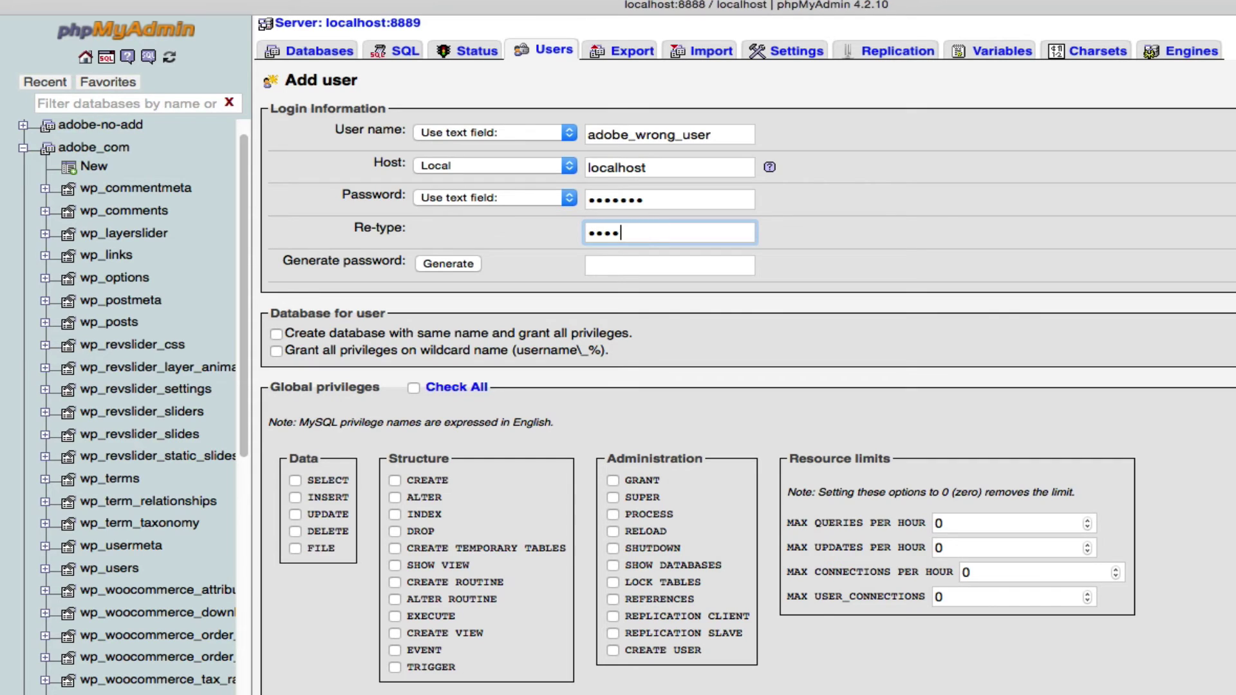
key(super+a)
text(•••••••)
Select all global privileges for the new user, copy its user name, and create the account
click(475, 397)
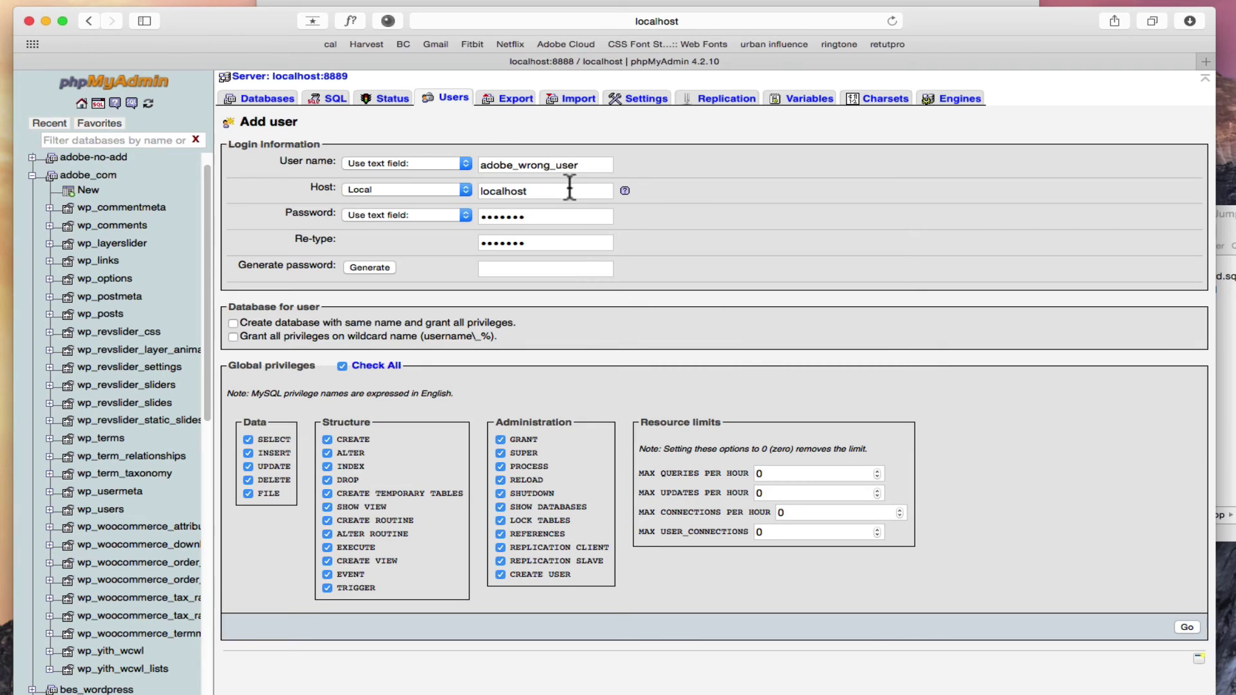
drag(591, 163, 470, 153)
key(super+c)
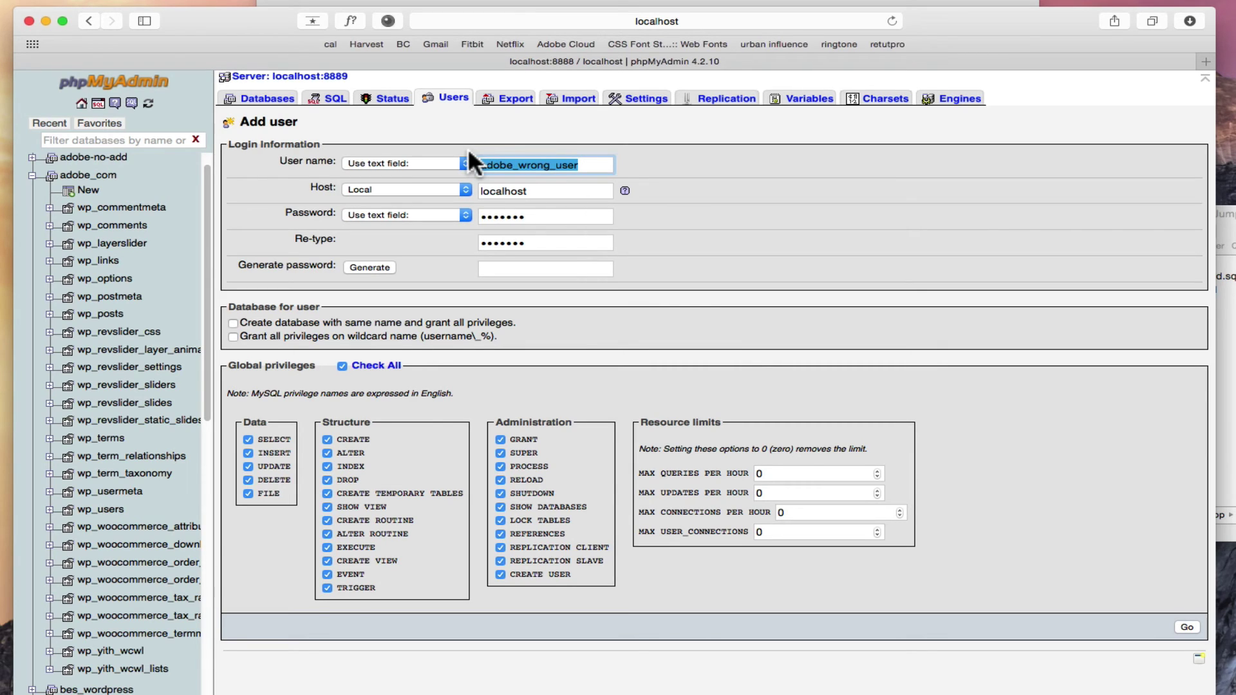
click(1191, 626)
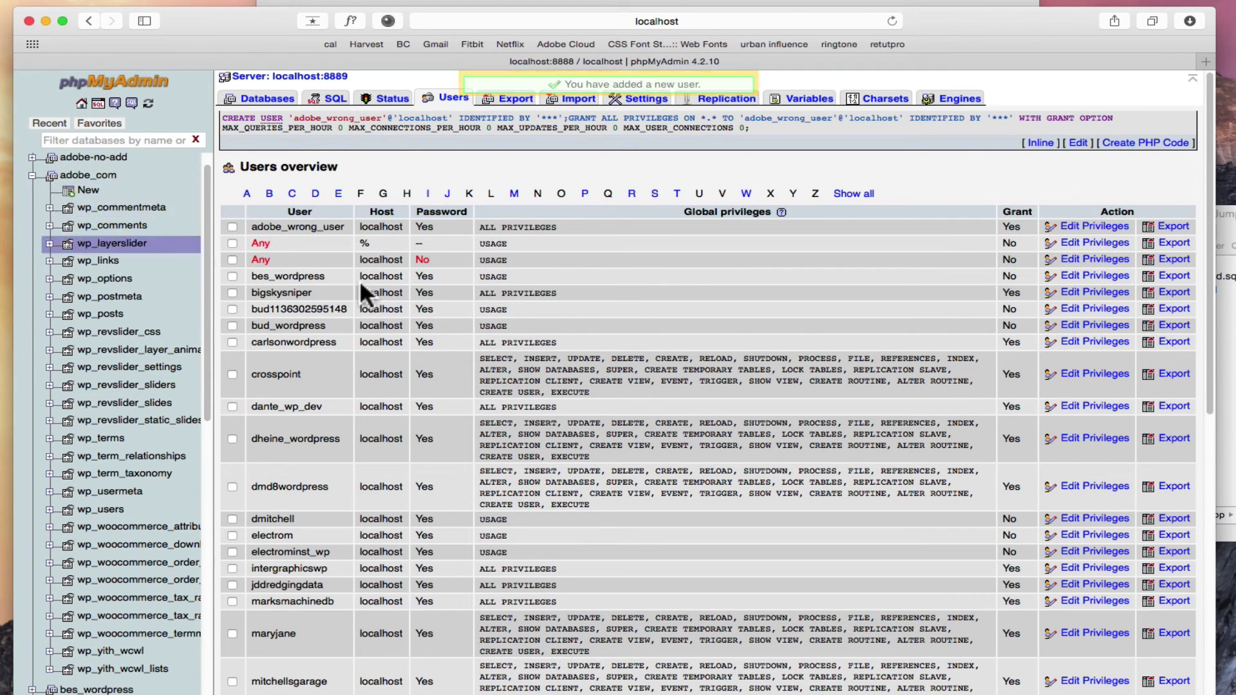
Open the adobe.com host's site from MAMP PRO to check its database connection, and quit the browser
click(29, 21)
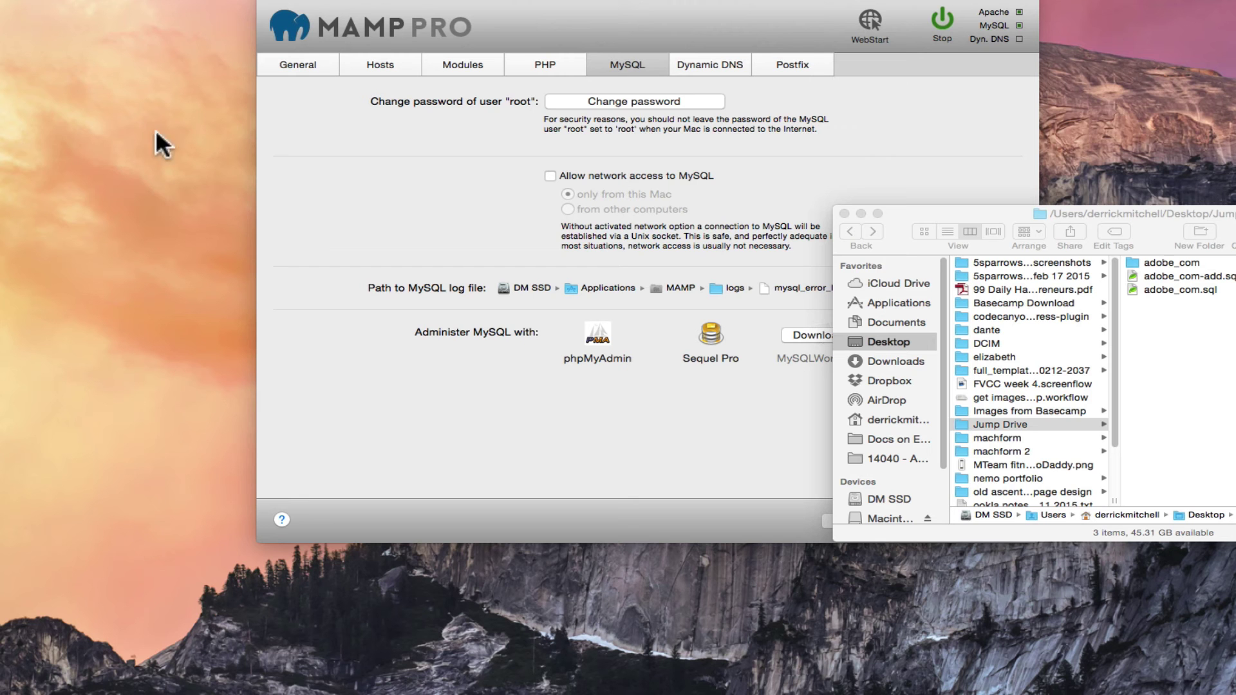
click(369, 68)
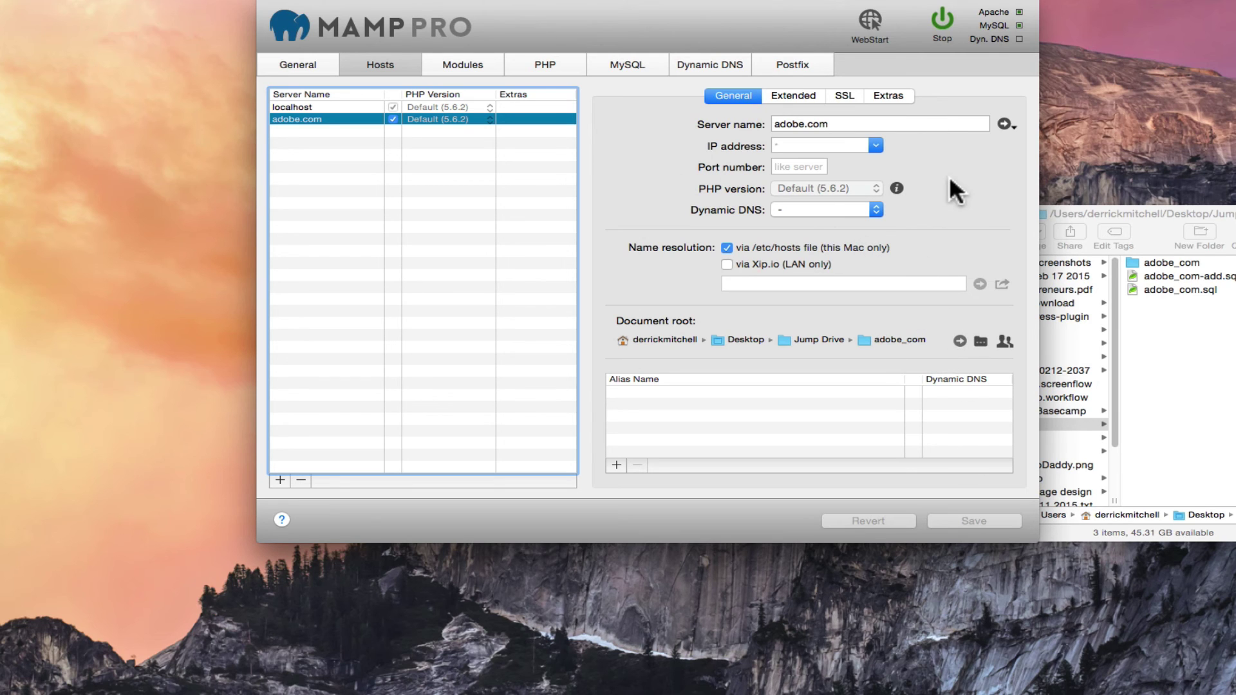
click(1007, 124)
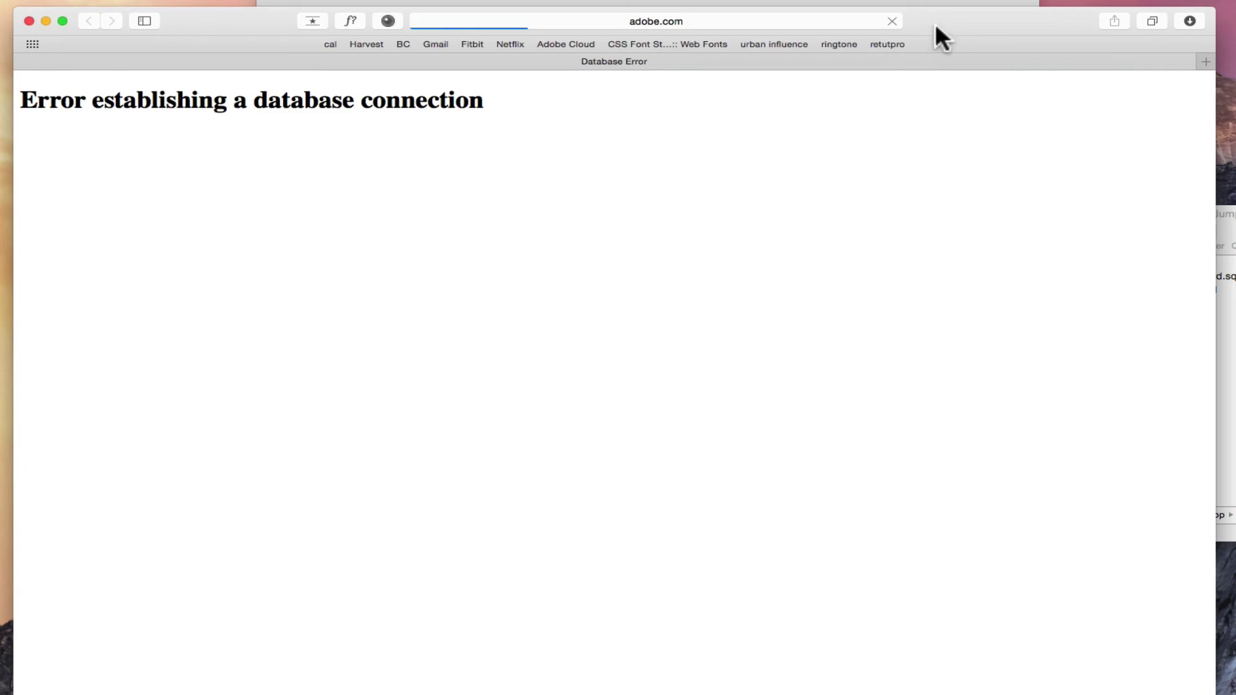
drag(124, 90, 389, 101)
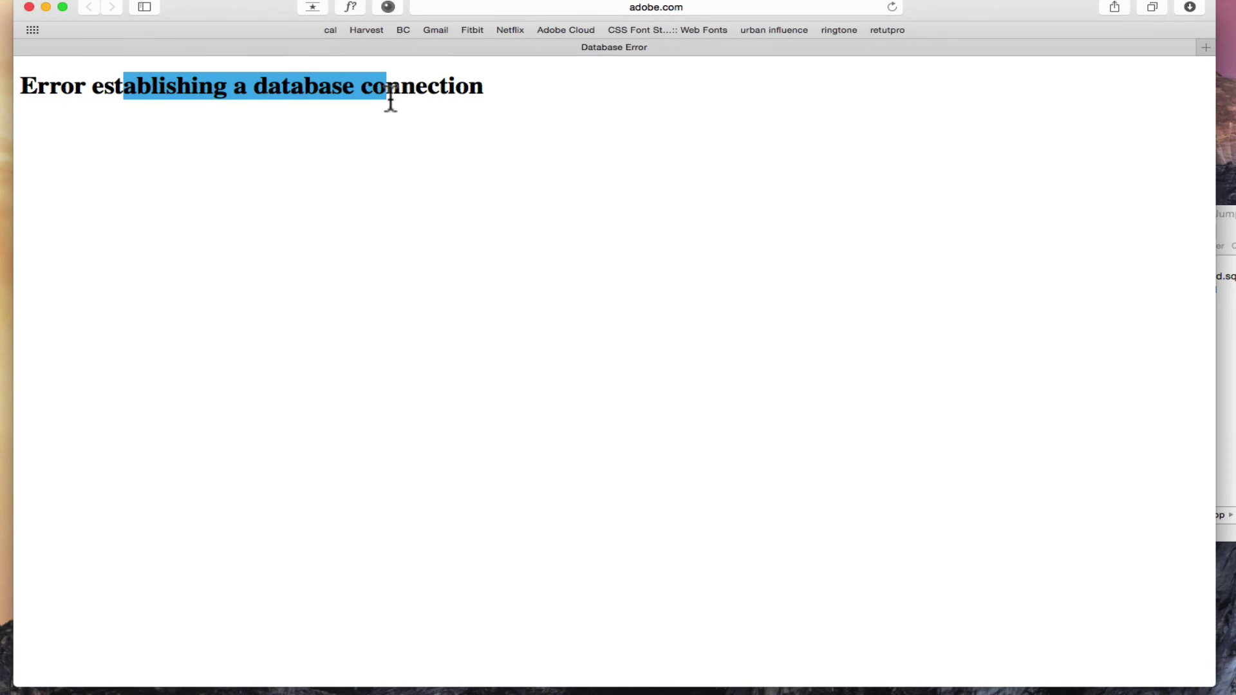
click(284, 91)
click(29, 7)
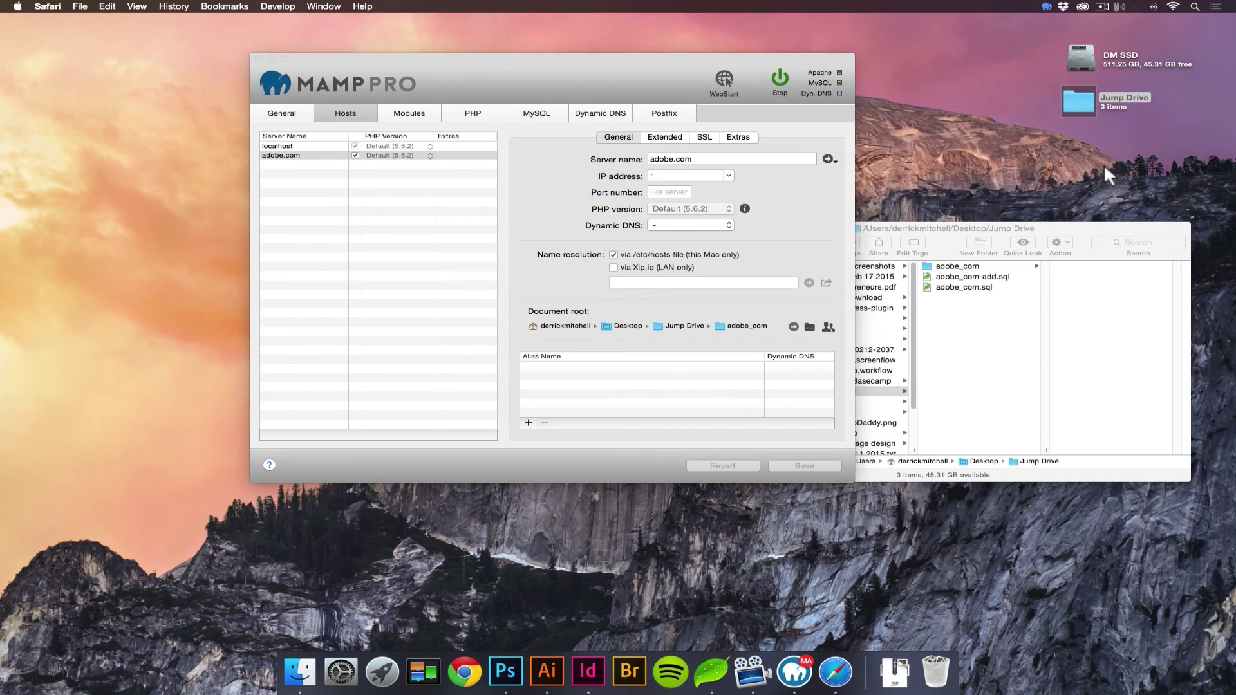
key(super+q)
Open wp-config.php from the adobe_com folder on the Jump Drive in Coda
double_click(1080, 106)
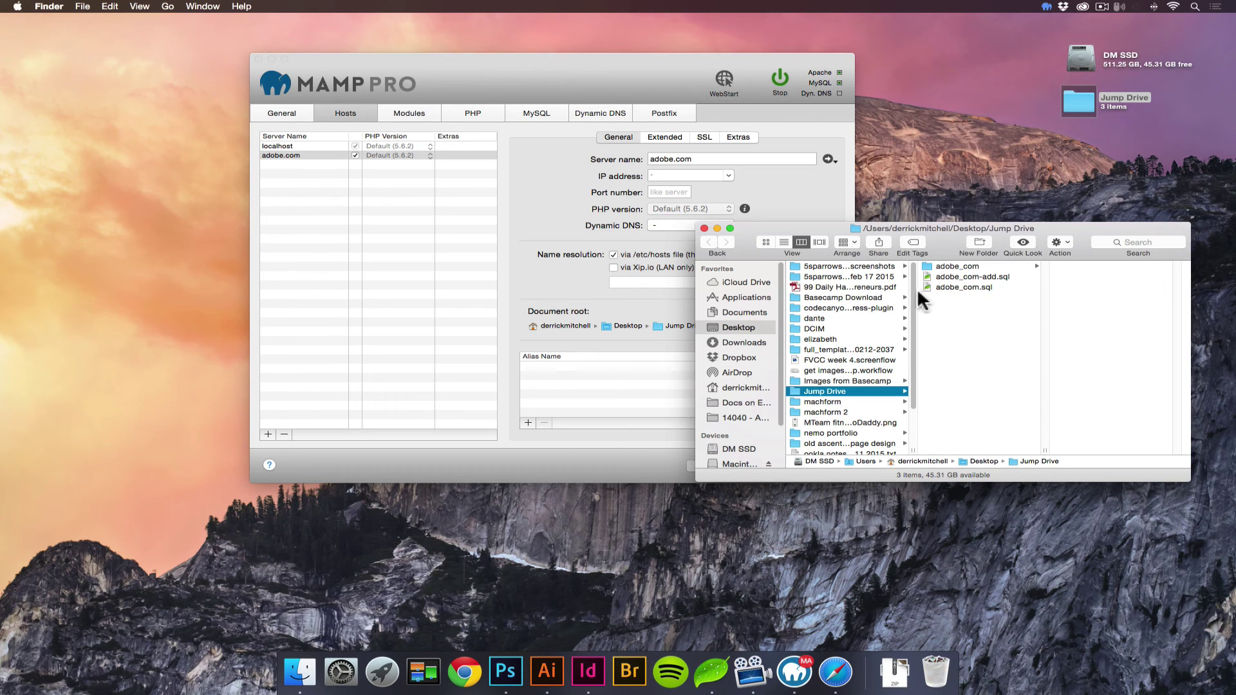
double_click(1085, 91)
click(993, 262)
drag(1175, 477, 1097, 417)
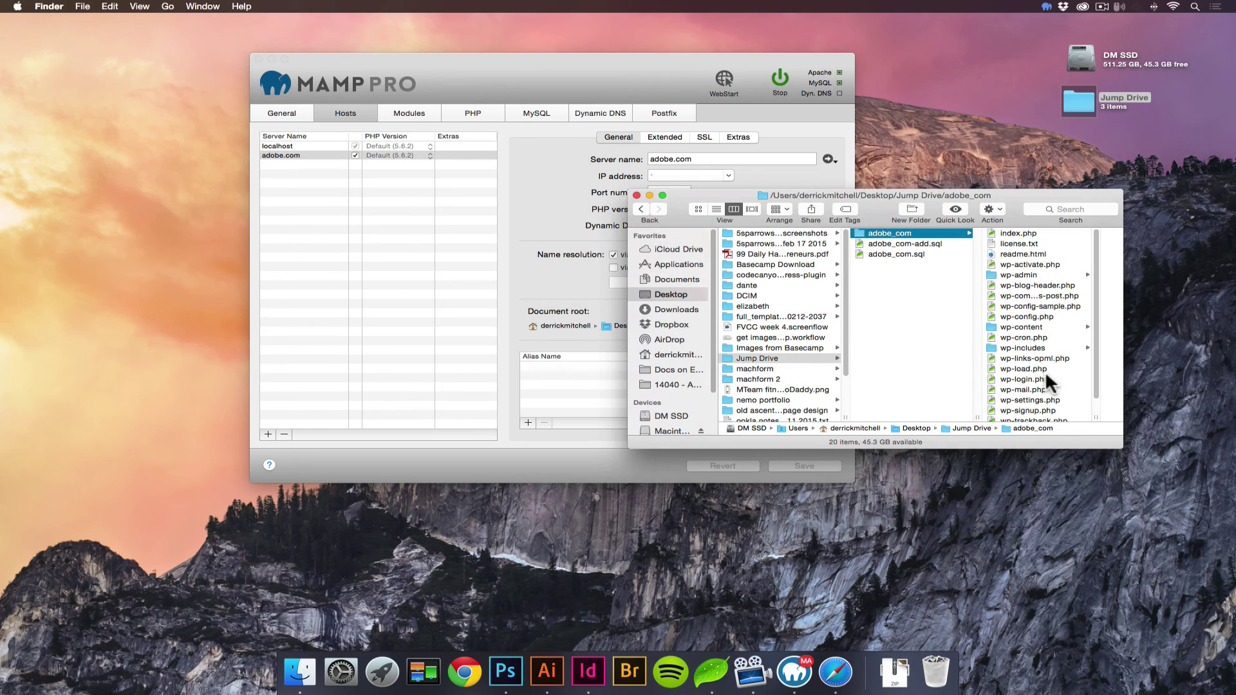
click(1030, 317)
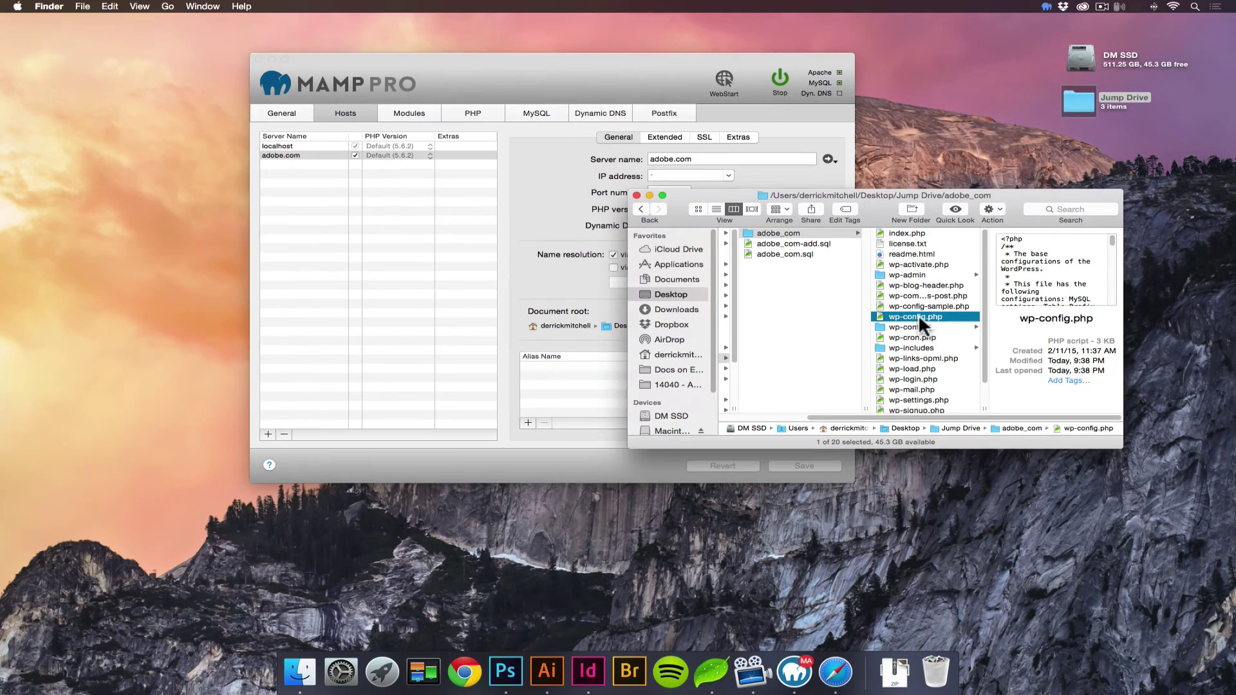
drag(591, 295, 707, 684)
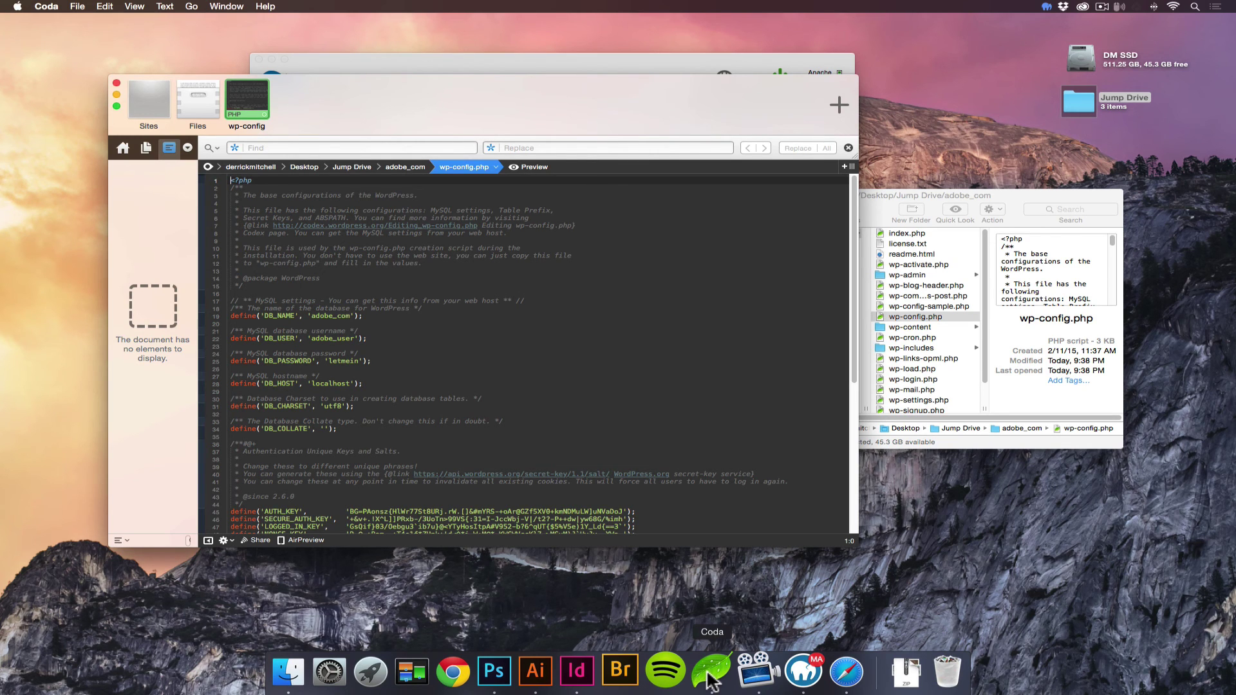
Replace the DB_USER value in wp-config.php with the copied database user name, adobe_wrong_user
drag(634, 102, 741, 117)
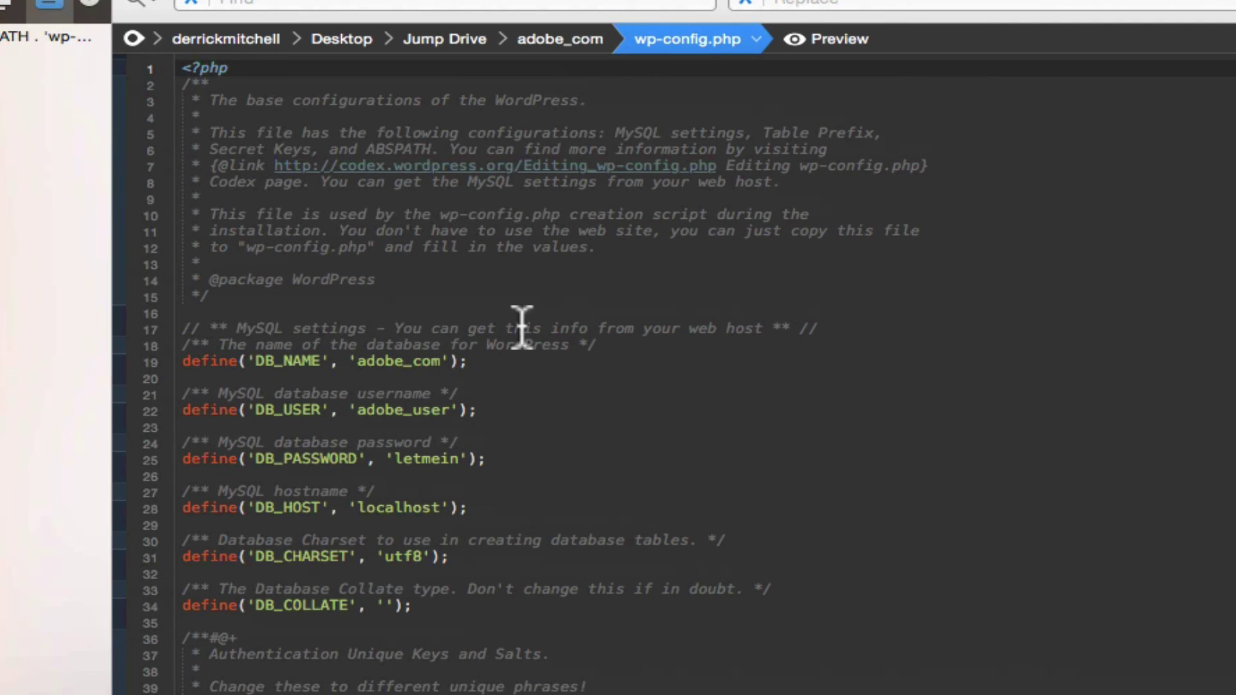
double_click(258, 360)
drag(358, 362, 451, 362)
click(456, 384)
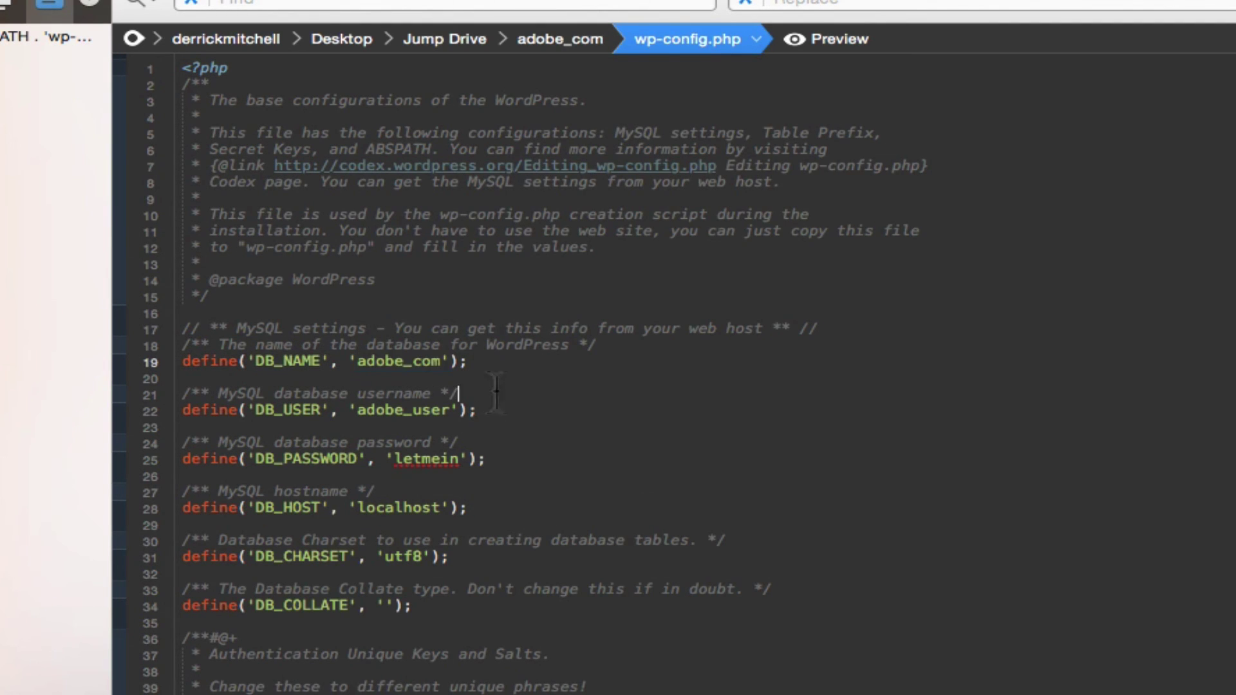
double_click(395, 410)
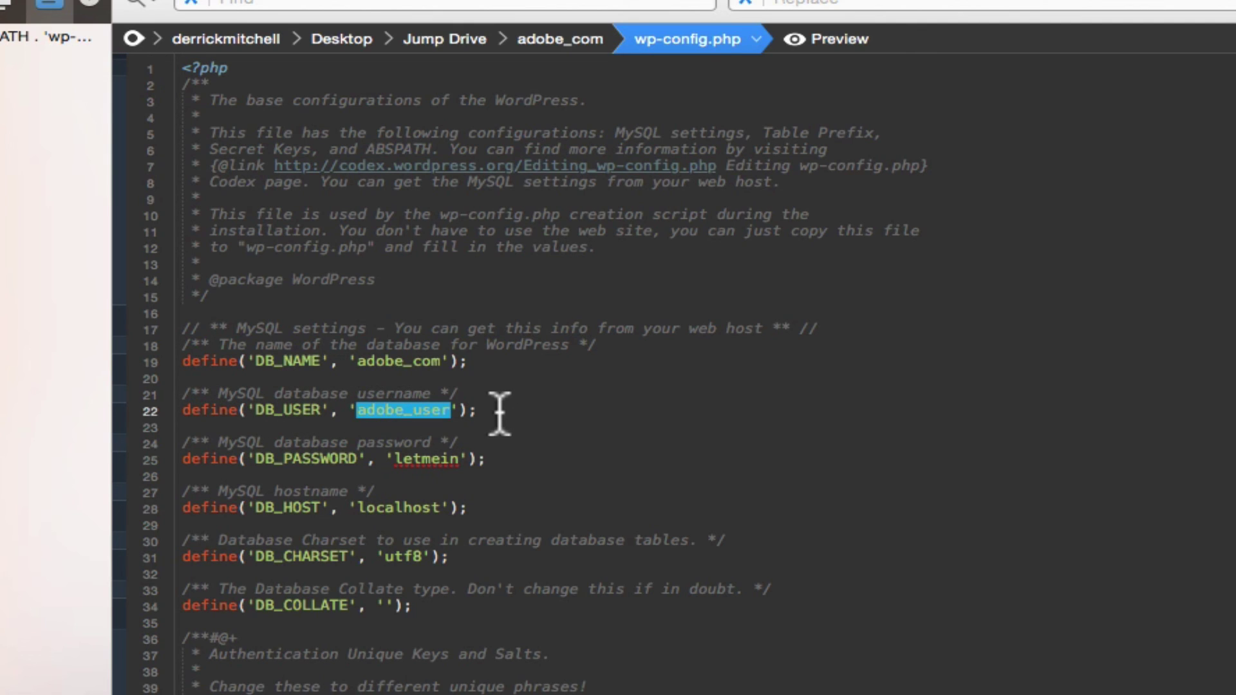
key(super+v)
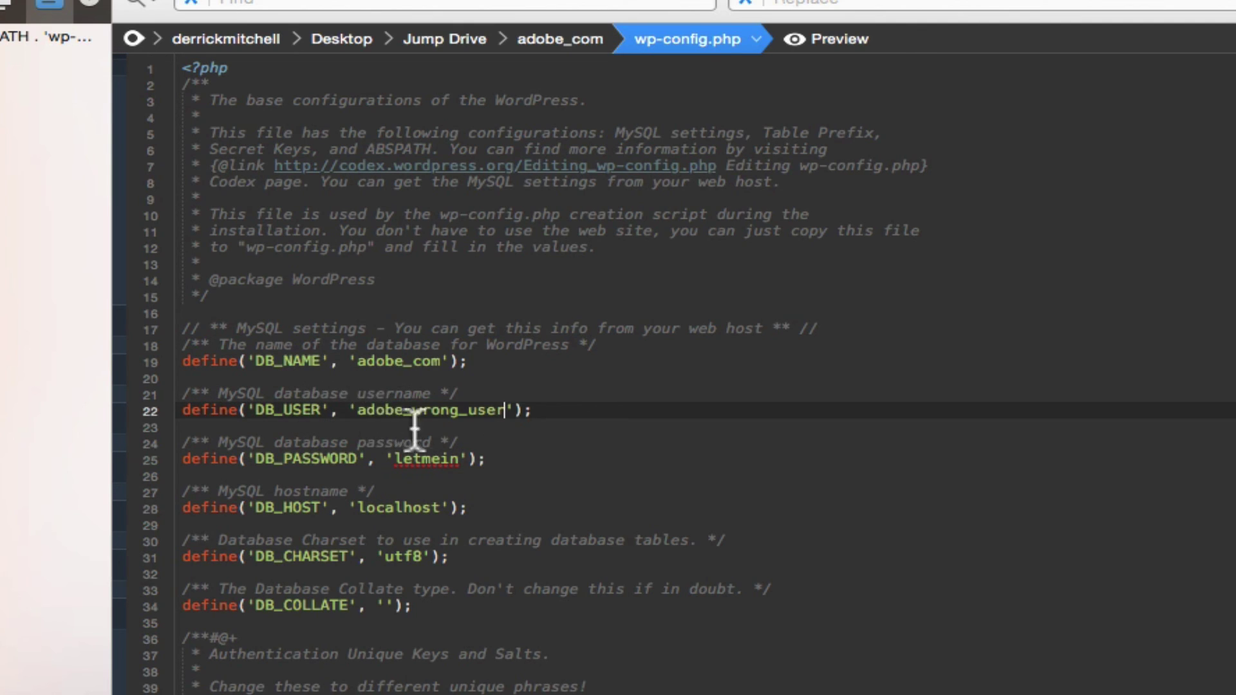
scroll(394, 466, down, 1)
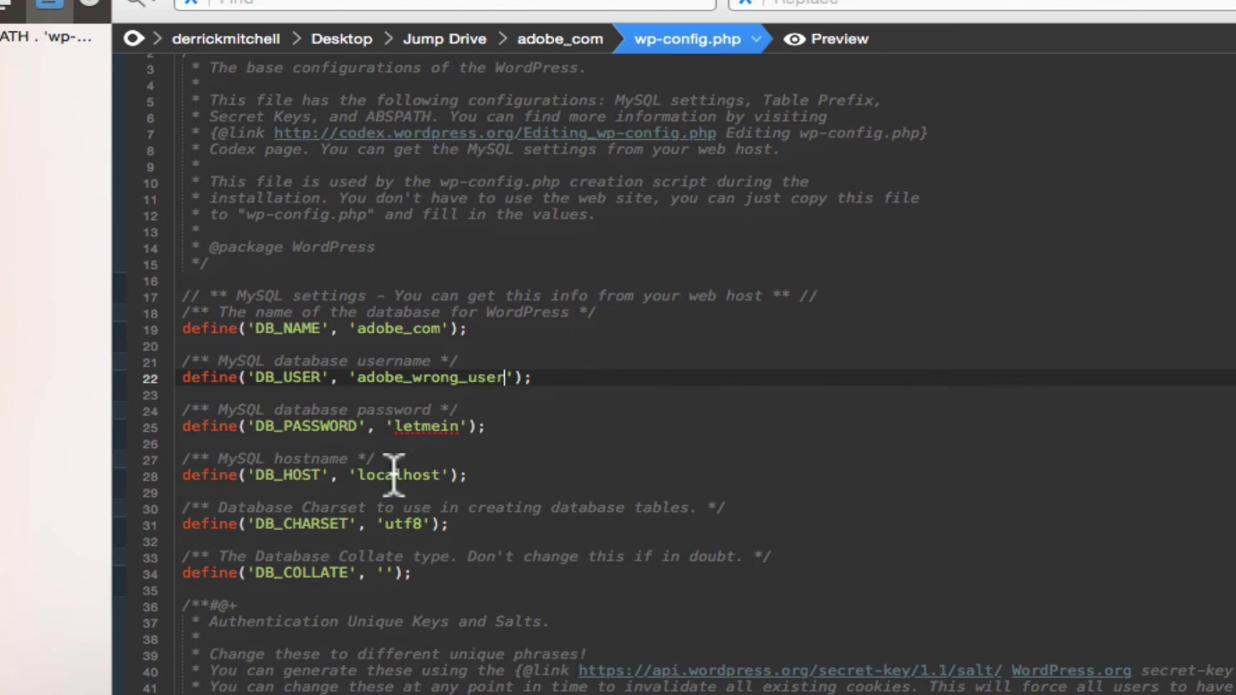
scroll(483, 516, down, 4)
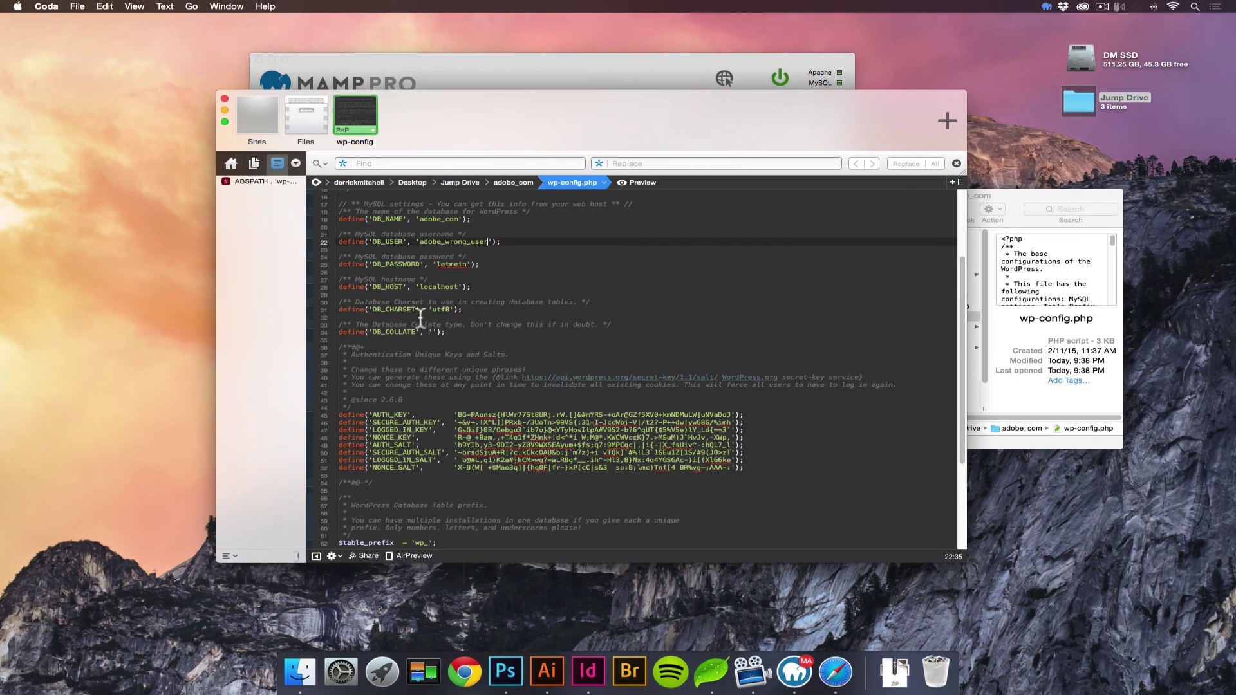
Save and close wp-config.php, close the Coda window, and switch back to MAMP PRO
key(super+w)
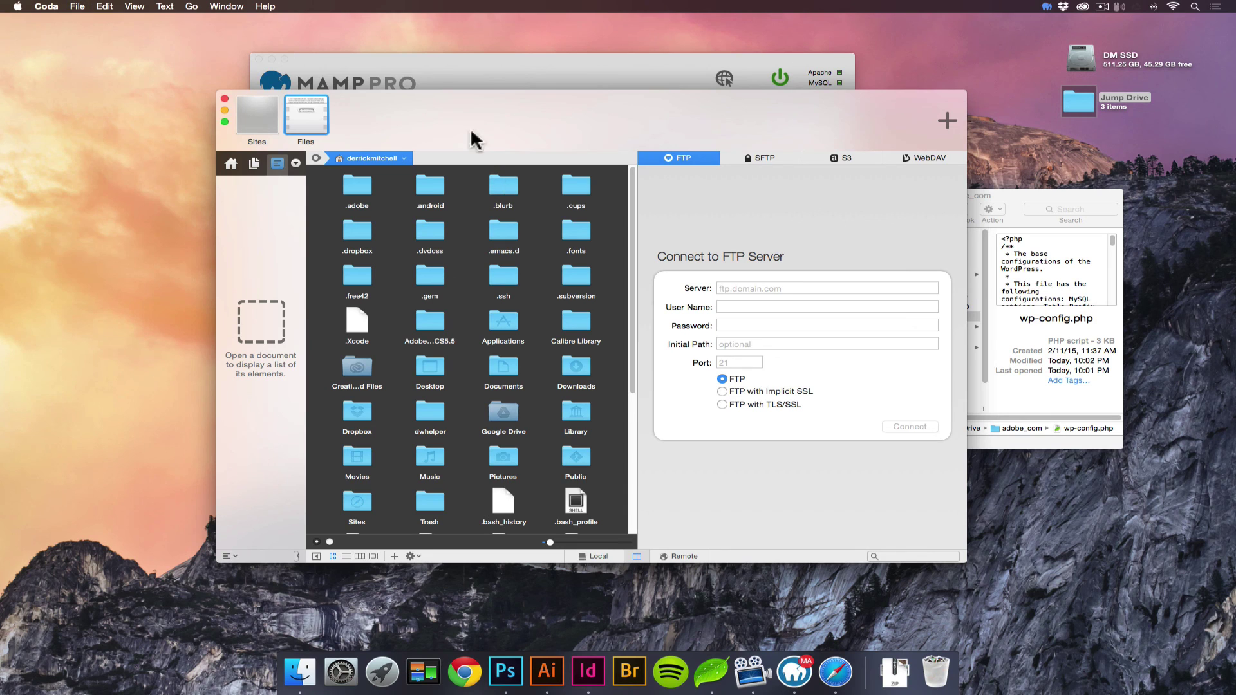
click(225, 98)
click(484, 78)
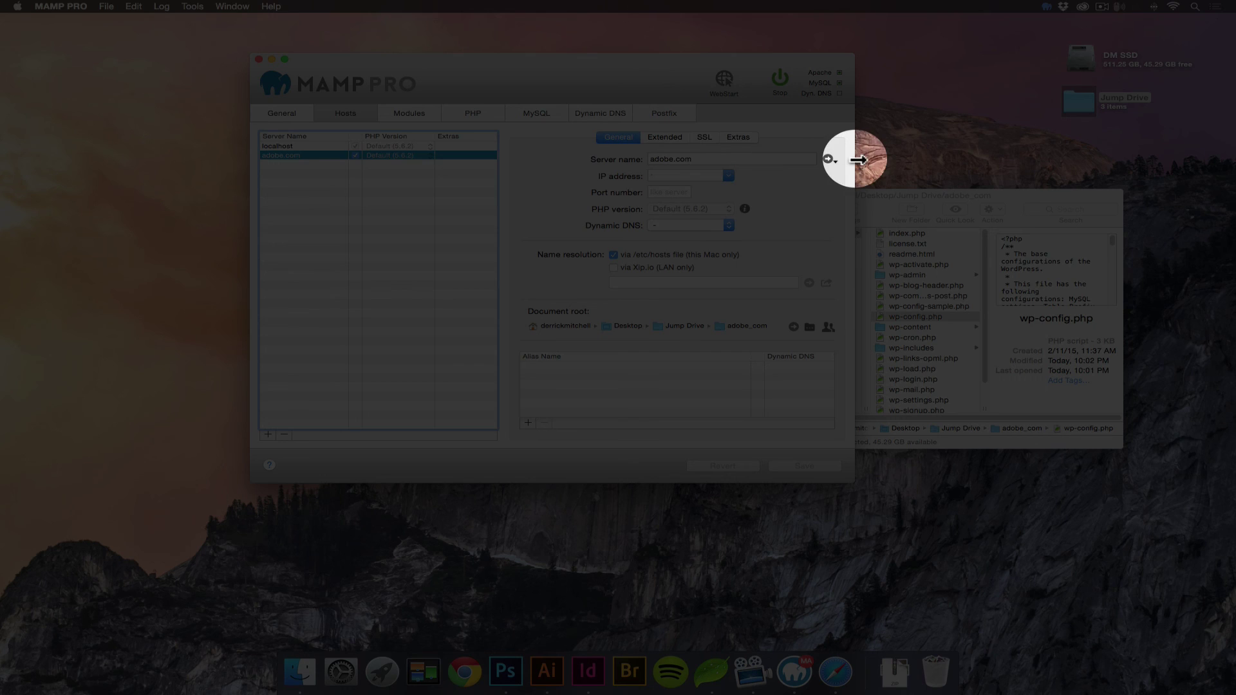
Open the adobe.com host's site from MAMP PRO, check its Home and About pages, and close the browser window
click(827, 159)
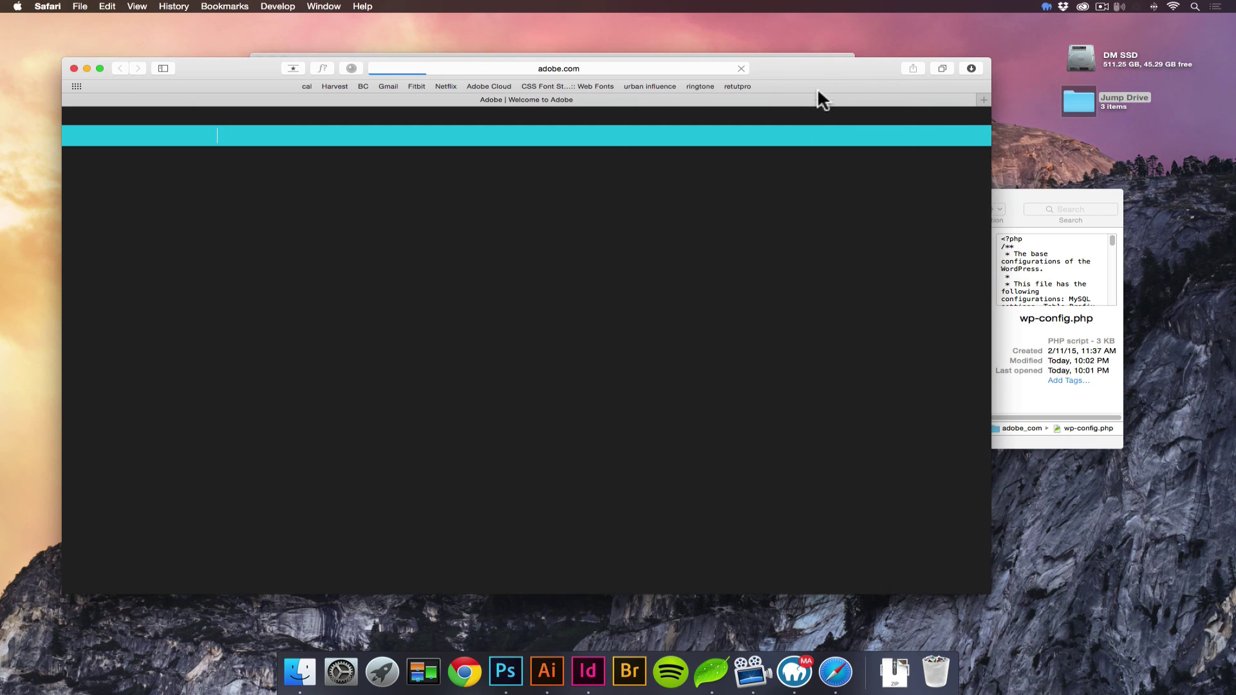
drag(820, 67, 835, 36)
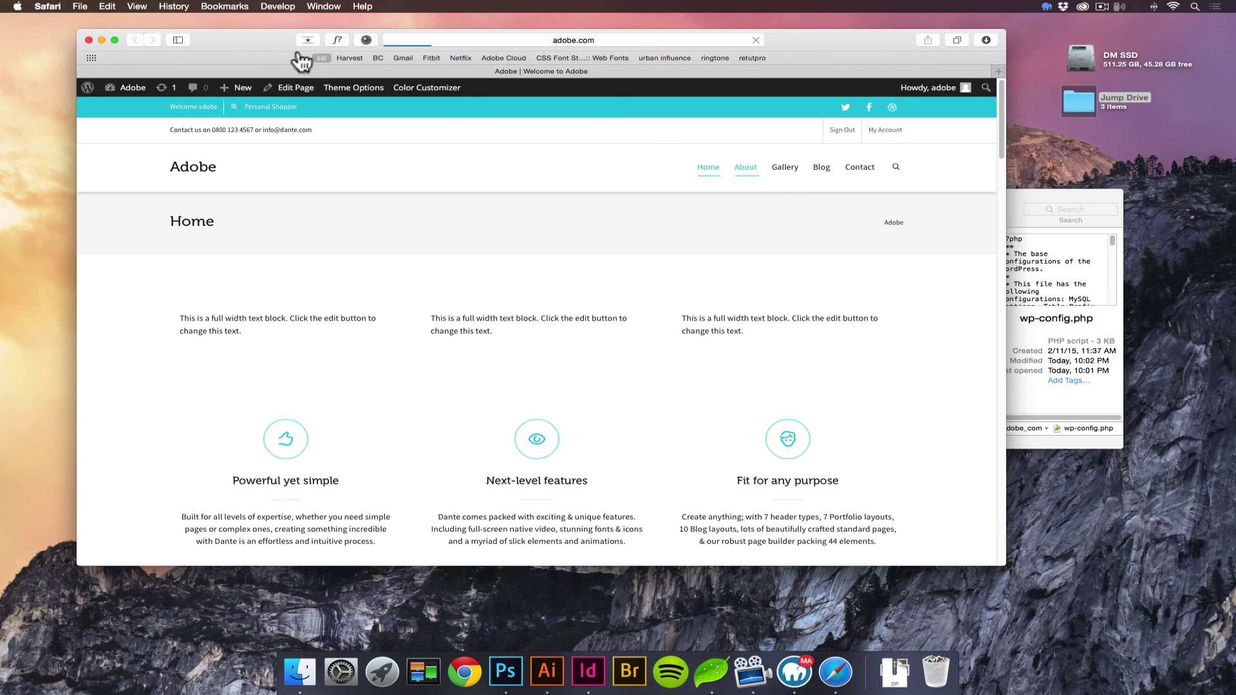
drag(269, 42, 259, 62)
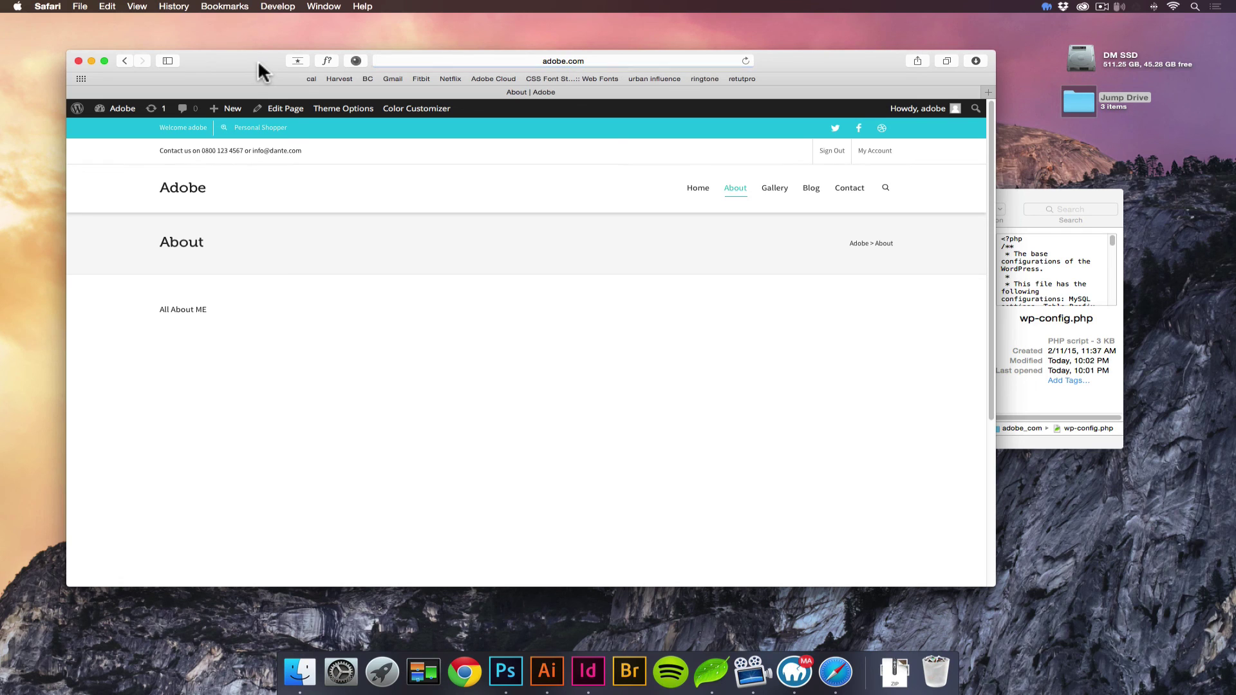
click(78, 59)
drag(548, 73, 490, 88)
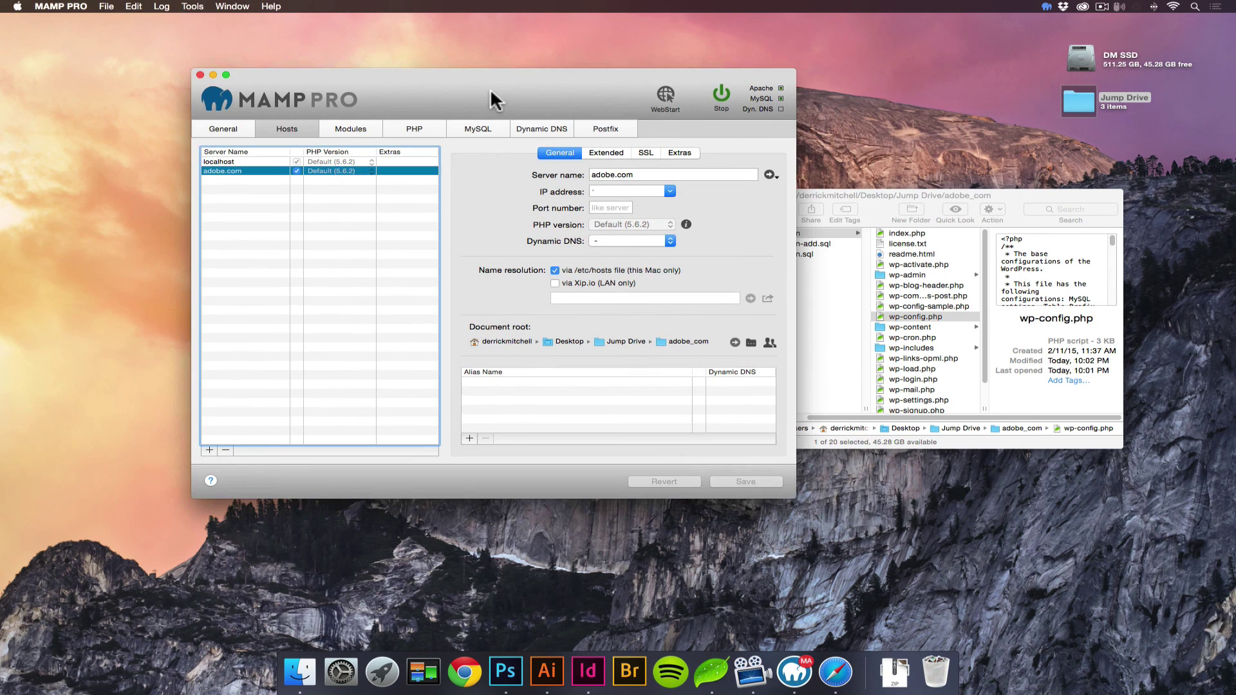